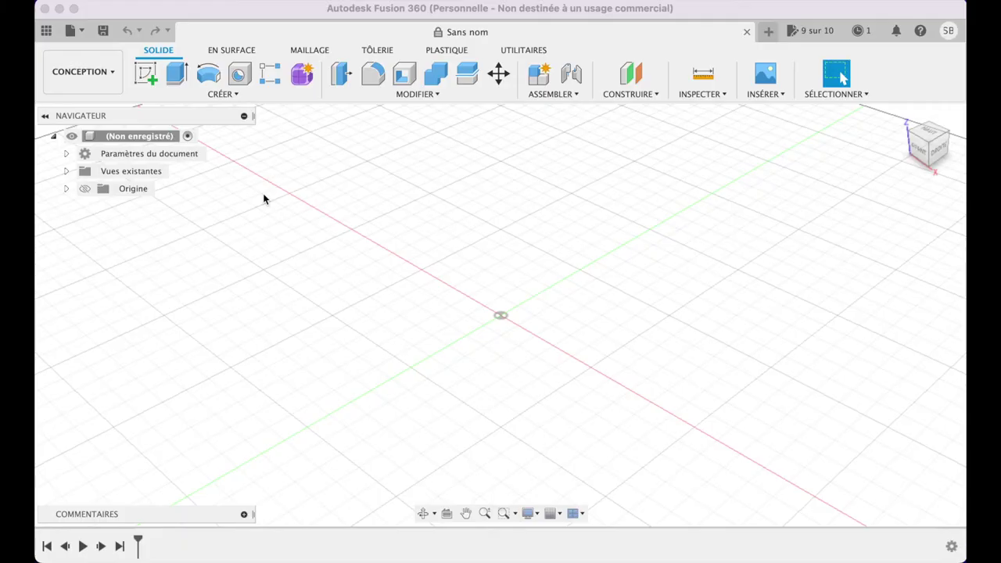
Step: Sketch an 85 × 50 mm two-point rectangle on the ground plane
{"action": "left_click", "coordinate": [145, 73]}
{"action": "left_click", "coordinate": [555, 326]}
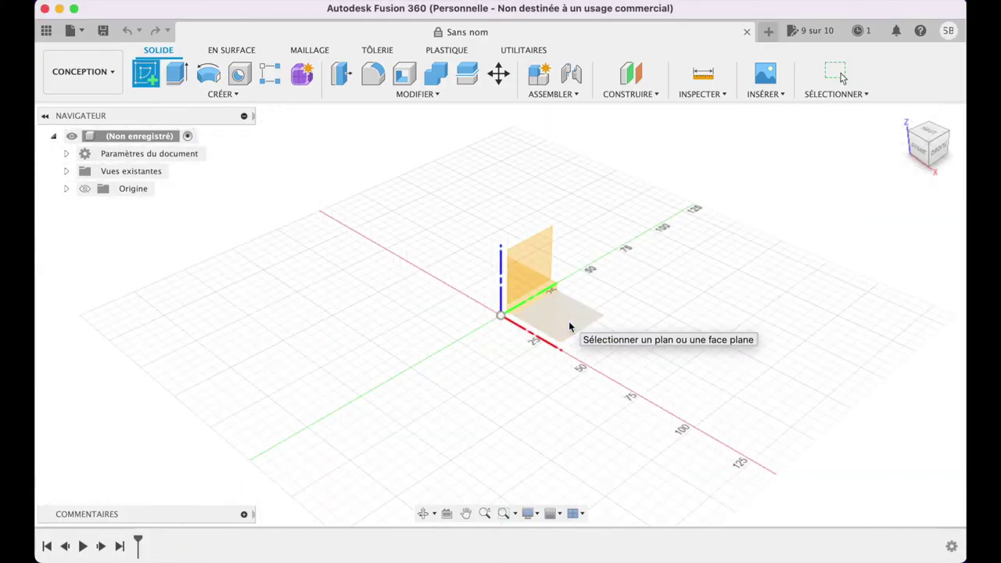
{"action": "left_click", "coordinate": [184, 73]}
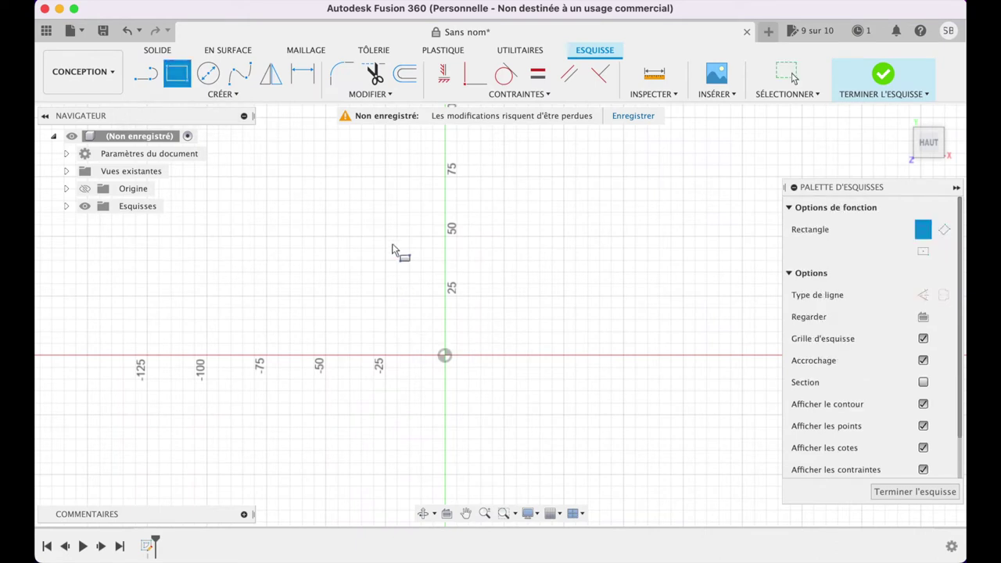
{"action": "left_click", "coordinate": [385, 236]}
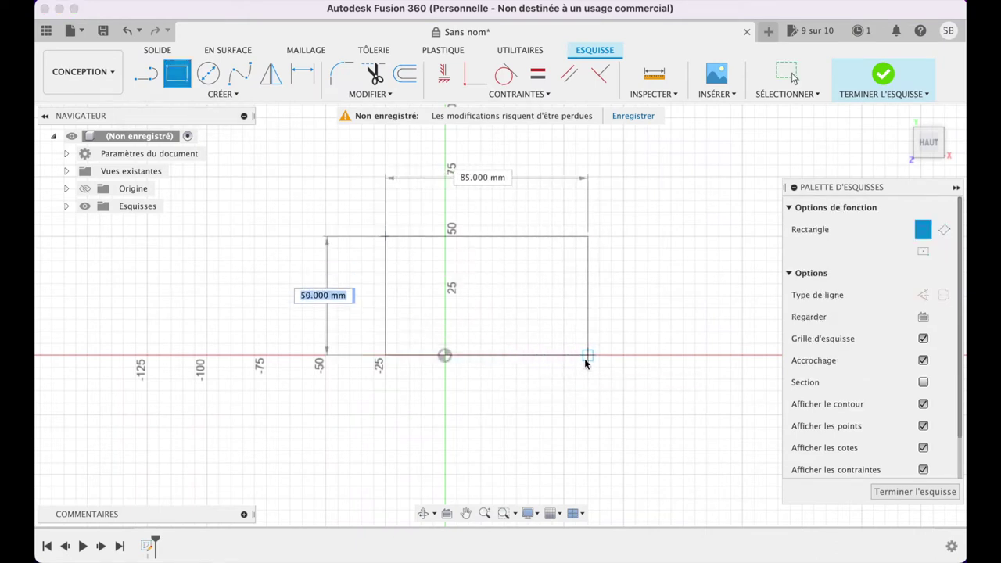
{"action": "left_click", "coordinate": [622, 361]}
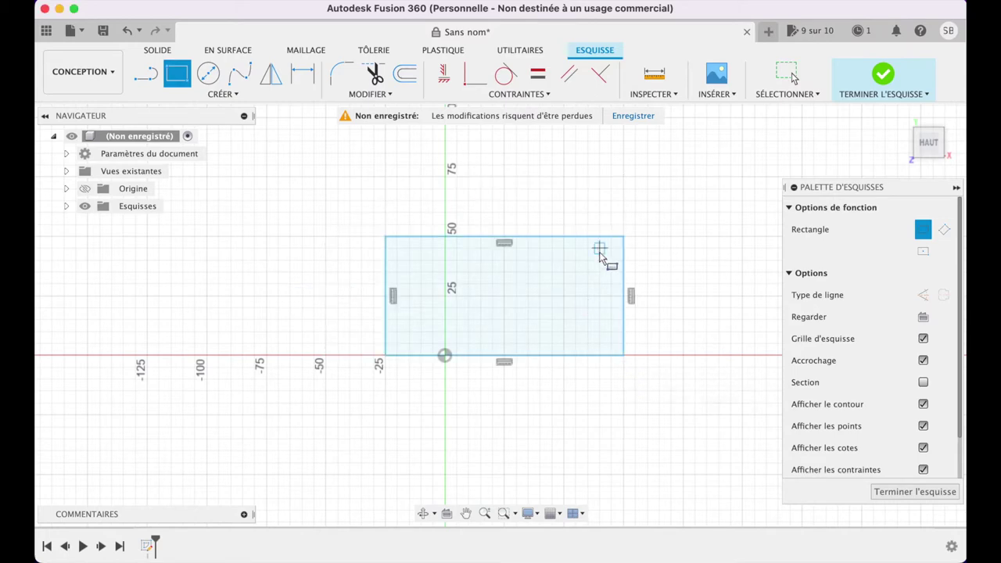
{"action": "scroll", "coordinate": [599, 258], "scroll_direction": "up", "scroll_amount": 1}
{"action": "scroll", "coordinate": [600, 258], "scroll_direction": "up", "scroll_amount": 3}
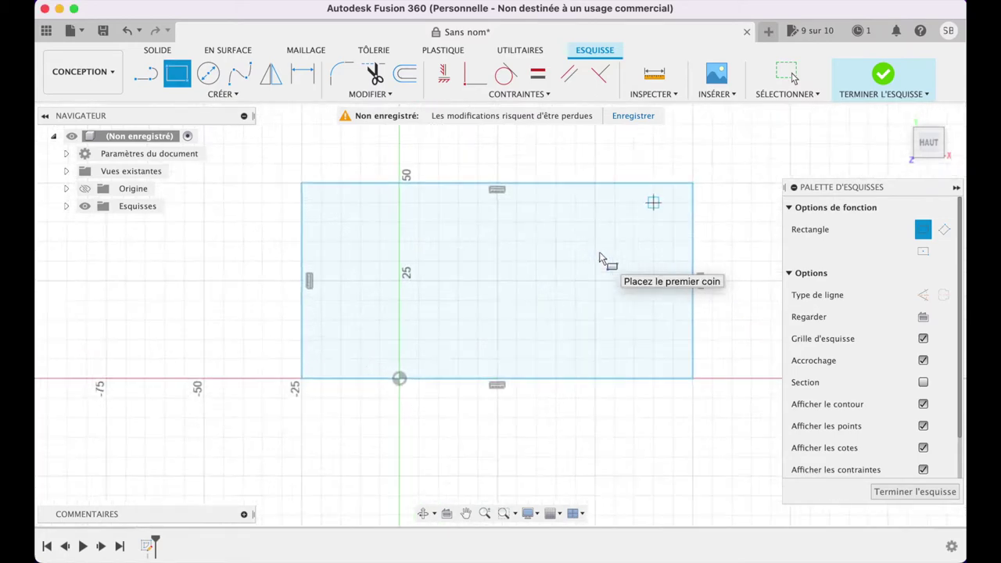
Step: Round all four rectangle corners with arcs, finish the sketch, and select the profile
{"action": "left_click", "coordinate": [225, 95]}
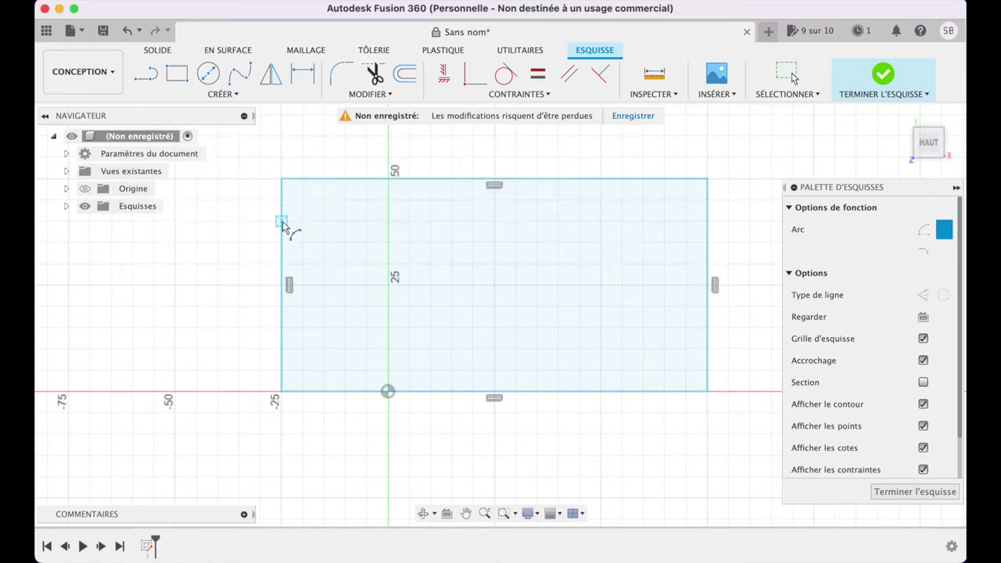
{"action": "left_click", "coordinate": [313, 198]}
{"action": "left_click", "coordinate": [324, 179]}
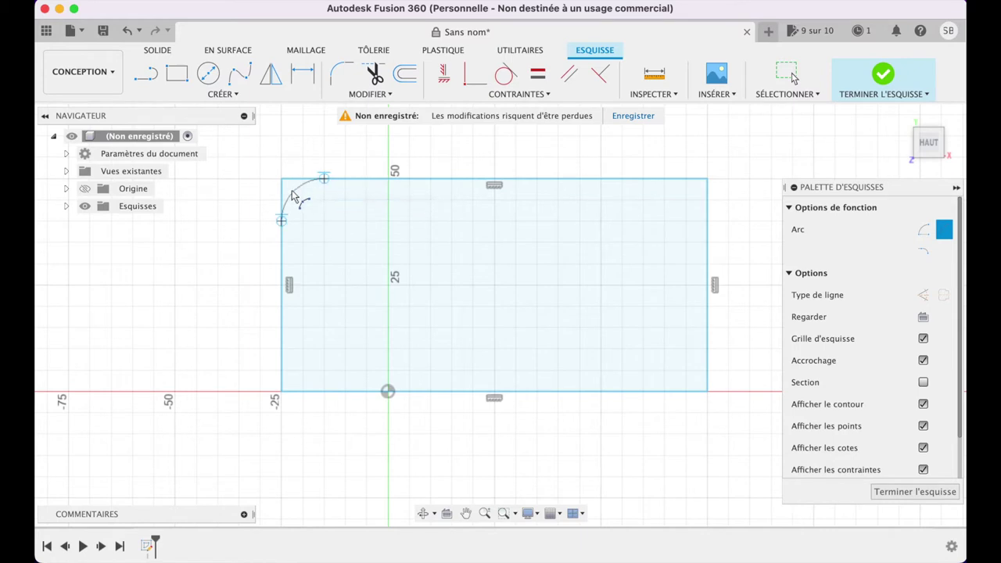
{"action": "left_click", "coordinate": [292, 196]}
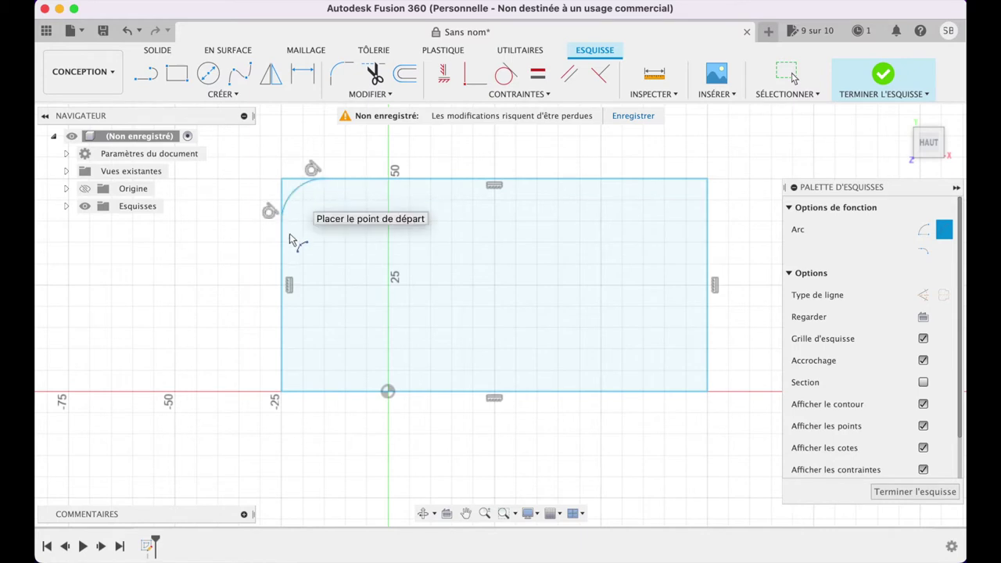
{"action": "left_click", "coordinate": [324, 390]}
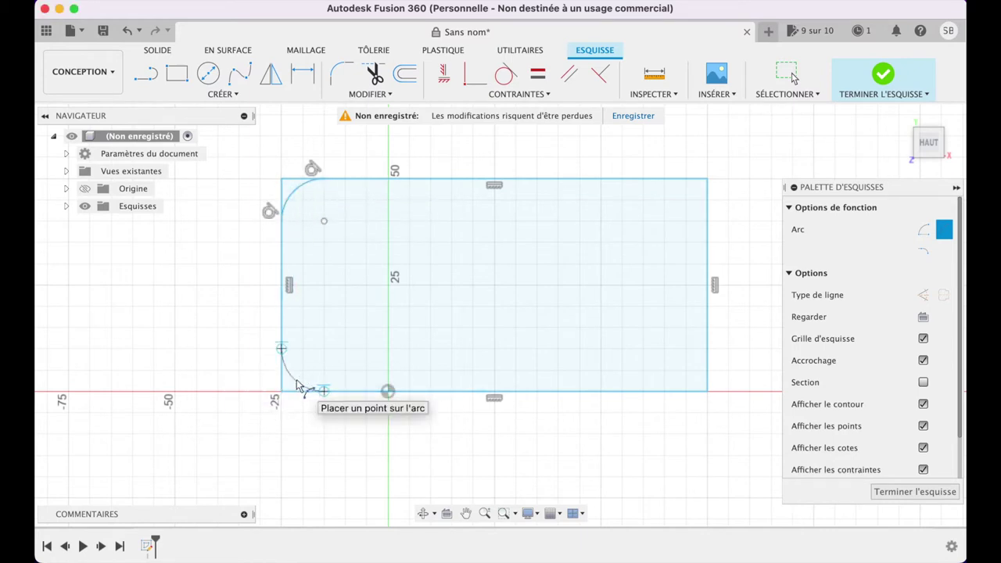
{"action": "left_click", "coordinate": [664, 391]}
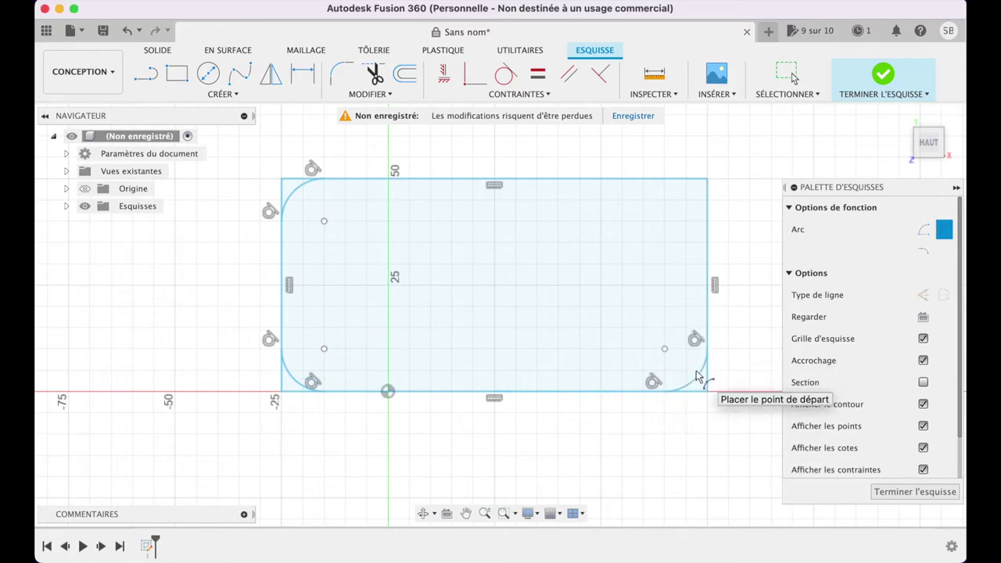
{"action": "left_click", "coordinate": [665, 179]}
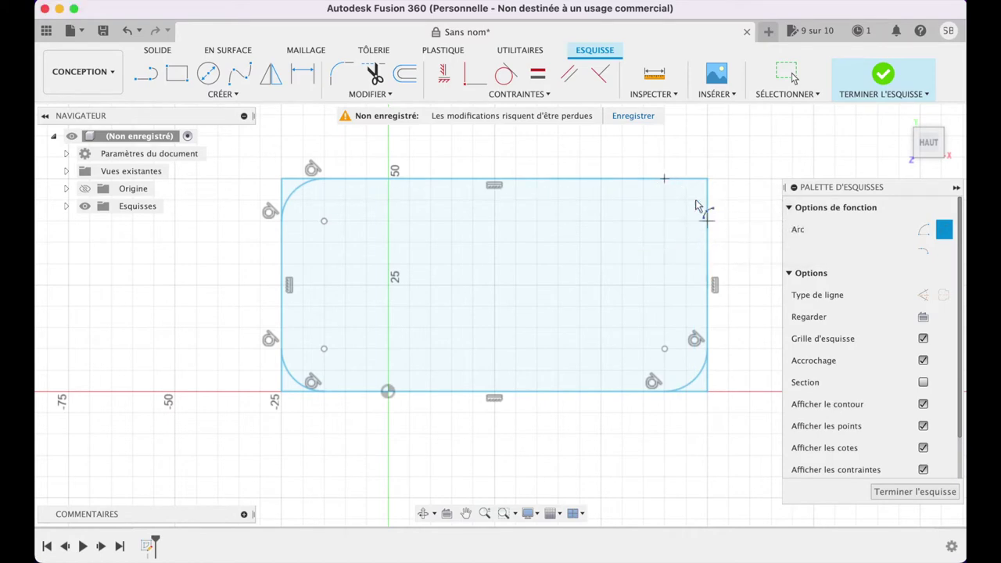
{"action": "left_click", "coordinate": [906, 493]}
{"action": "left_click", "coordinate": [631, 358]}
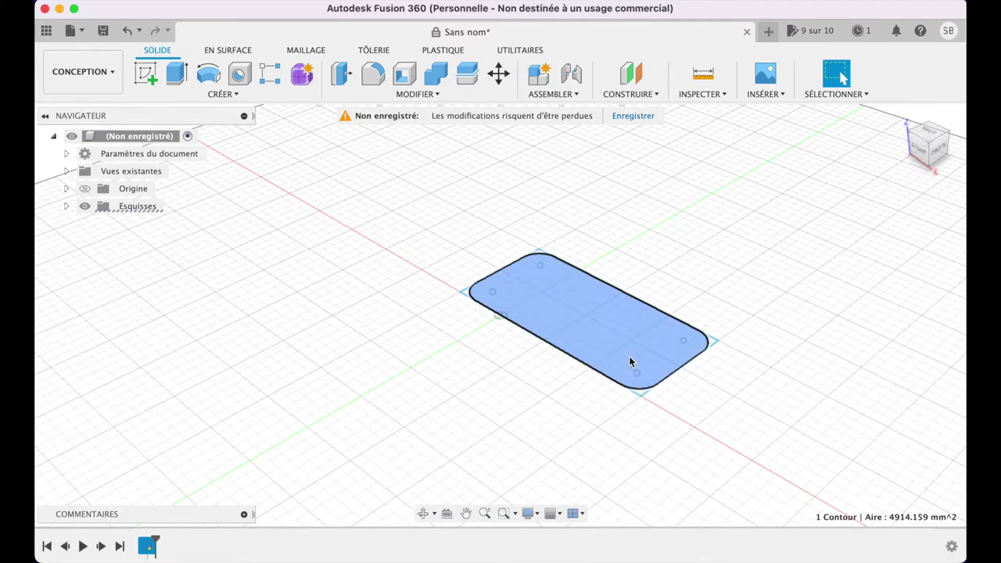
Step: Extrude the rounded-rectangle profile 45 mm upward as a new solid body, viewed from the front
{"action": "key", "text": "e"}
{"action": "left_click", "coordinate": [630, 361]}
{"action": "mouse_move", "coordinate": [585, 303]}
{"action": "left_mouse_down"}
{"action": "mouse_move", "coordinate": [579, 232]}
{"action": "mouse_move", "coordinate": [589, 197]}
{"action": "left_mouse_up"}
{"action": "left_click", "coordinate": [889, 393]}
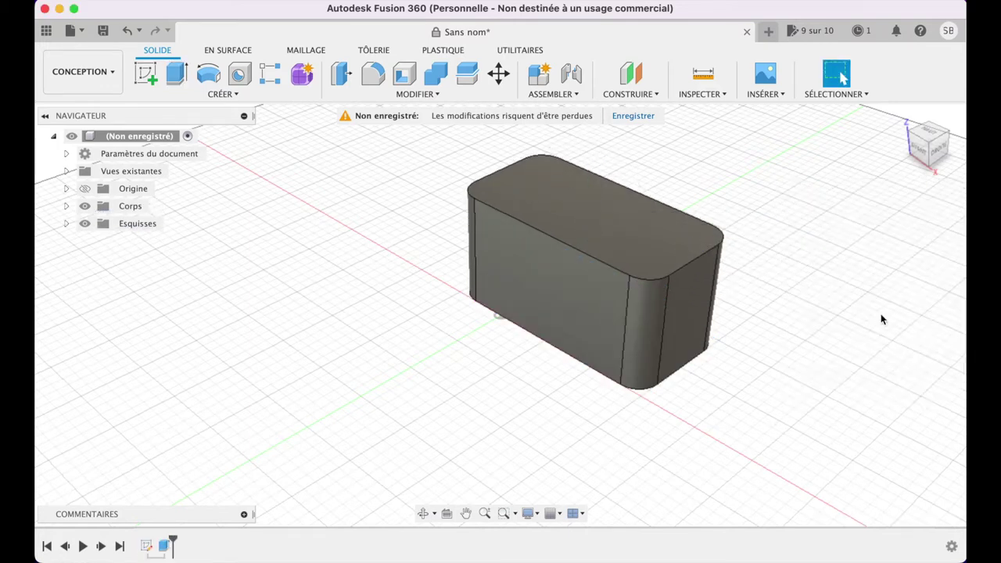
{"action": "left_click", "coordinate": [915, 167]}
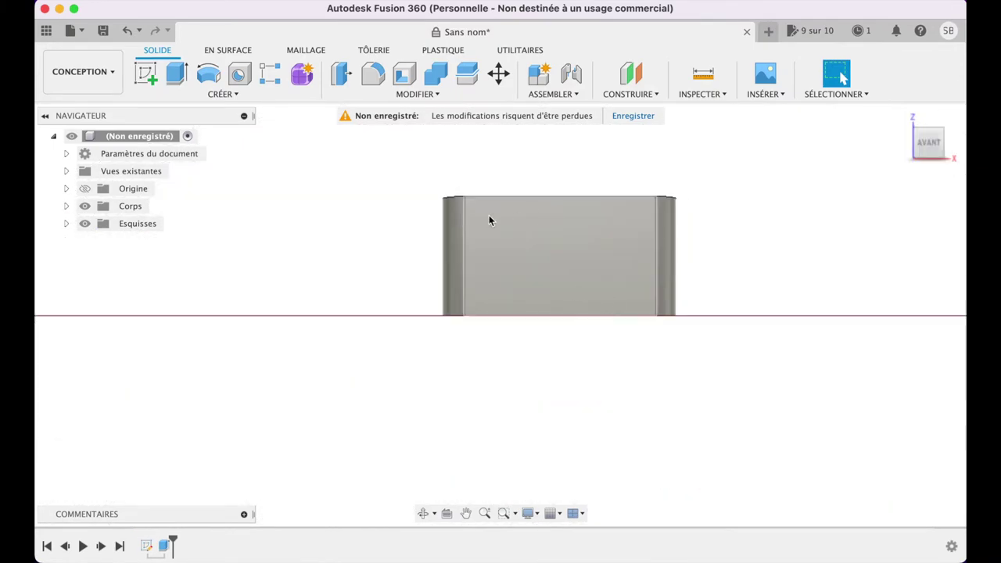
Step: On the front plane, draw a closed four-sided line profile across the block's bottom edge
{"action": "left_click", "coordinate": [145, 73]}
{"action": "left_click", "coordinate": [547, 289]}
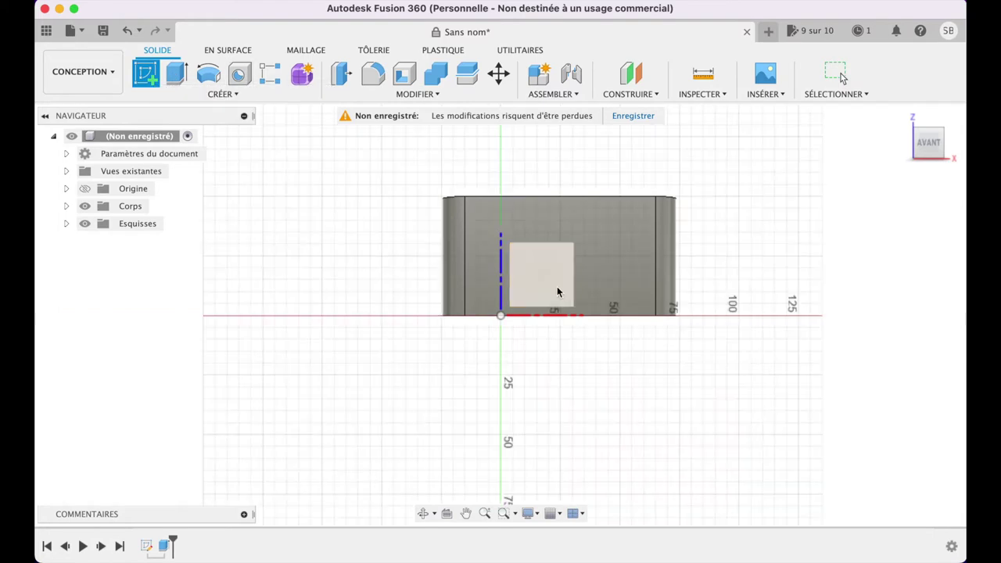
{"action": "left_click", "coordinate": [176, 73]}
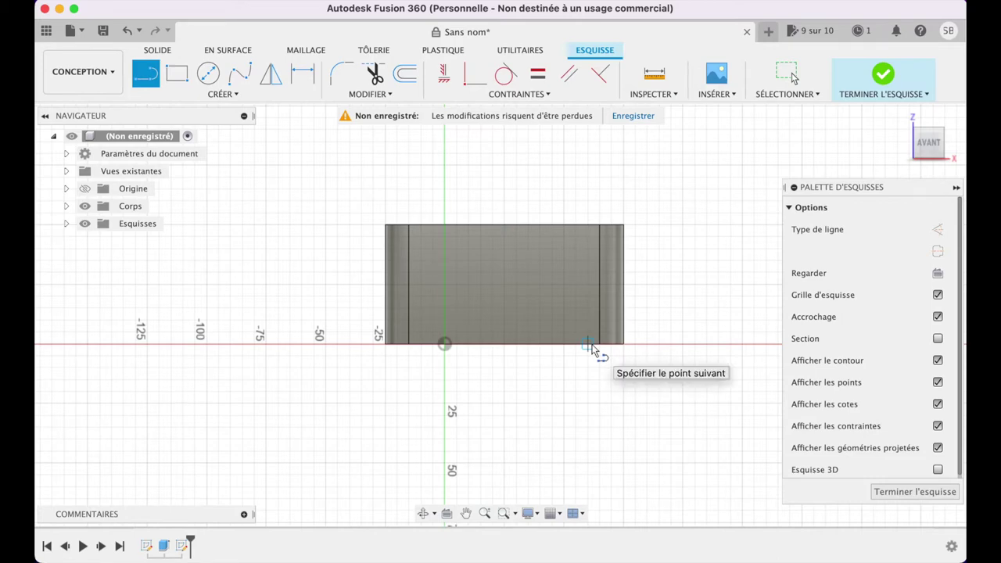
{"action": "left_click", "coordinate": [444, 262]}
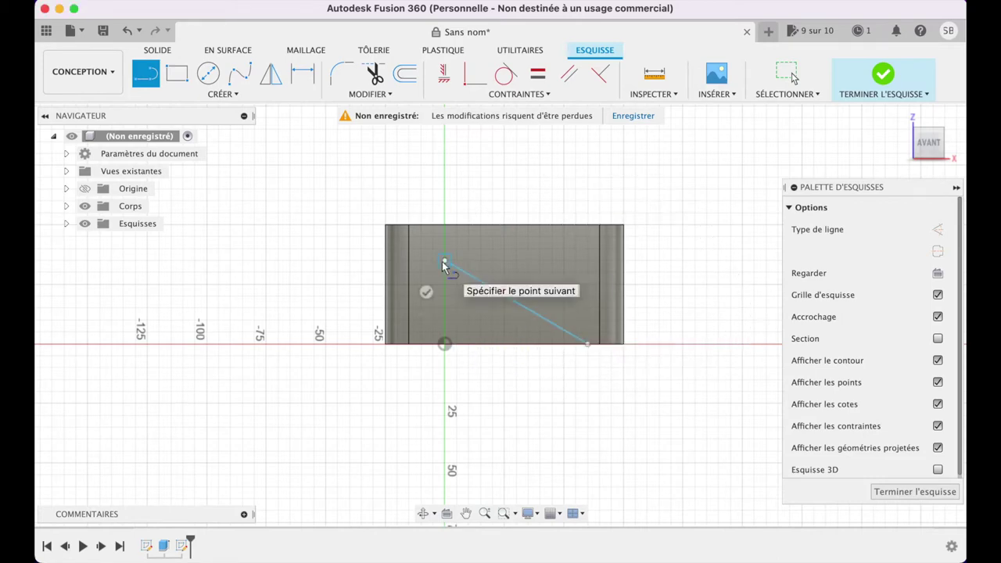
{"action": "left_click", "coordinate": [410, 342]}
{"action": "left_click", "coordinate": [480, 415]}
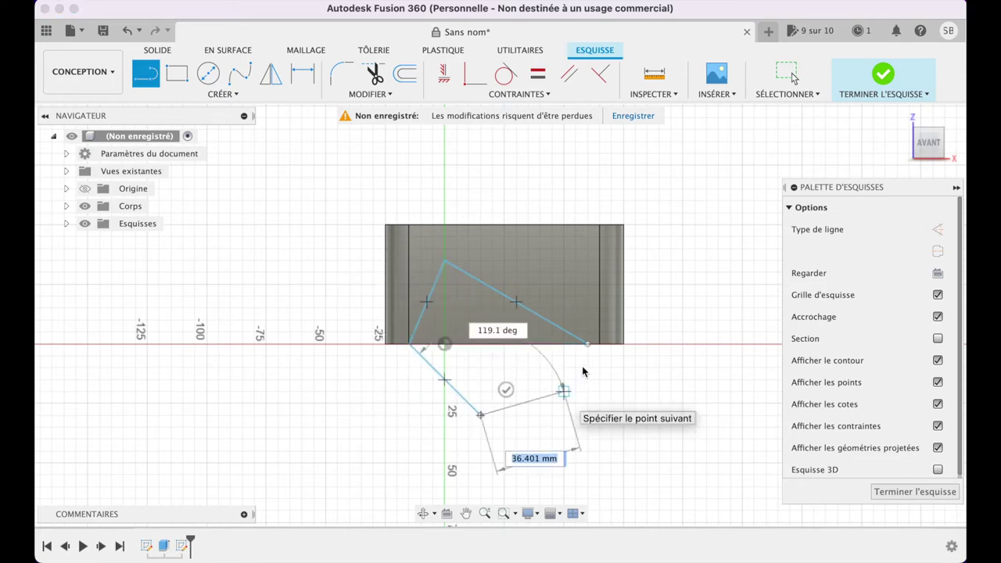
{"action": "left_click", "coordinate": [586, 349]}
{"action": "key", "text": "e"}
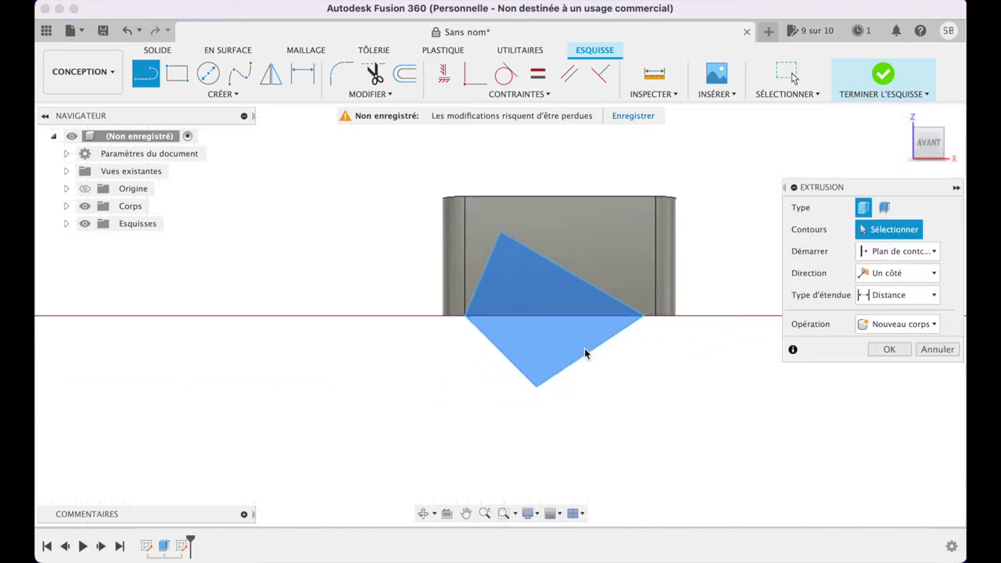
{"action": "left_click", "coordinate": [539, 308]}
{"action": "left_click", "coordinate": [542, 302]}
Step: Cut the four-sided profile into the block with a two-sided extrusion of 42 mm and −10 mm
{"action": "left_click", "coordinate": [558, 303]}
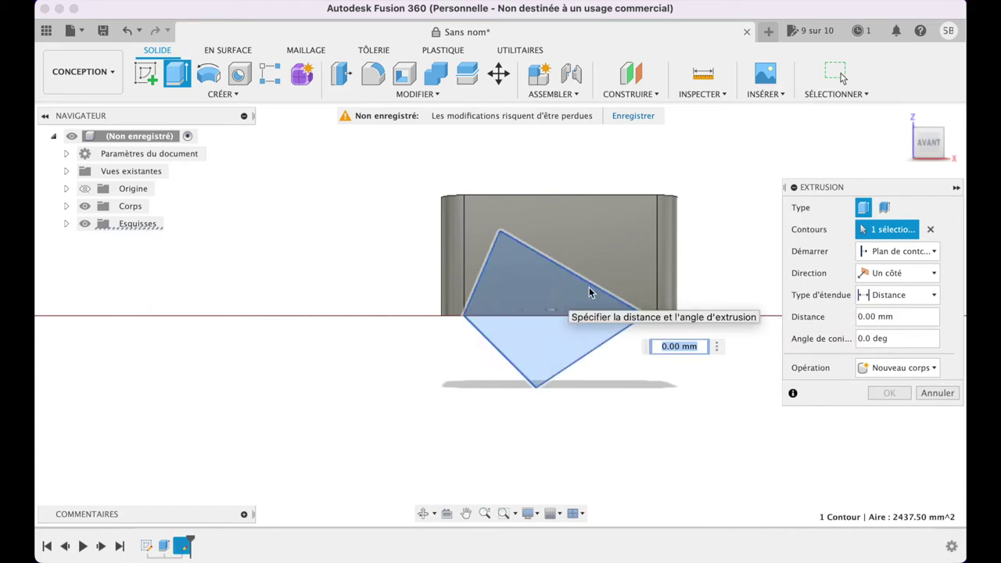
{"action": "left_click", "coordinate": [906, 147]}
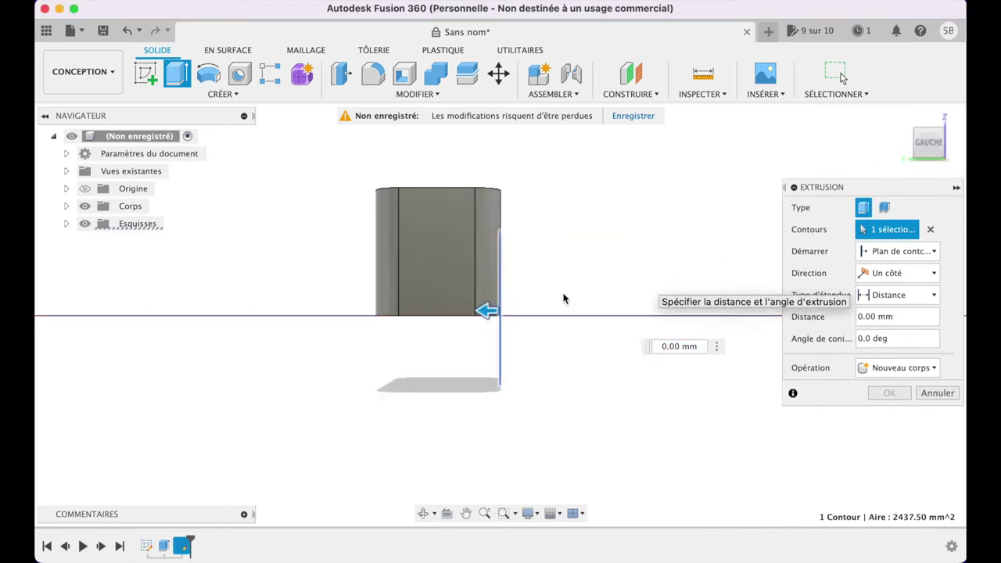
{"action": "left_click_drag", "start_coordinate": [485, 310], "coordinate": [379, 304]}
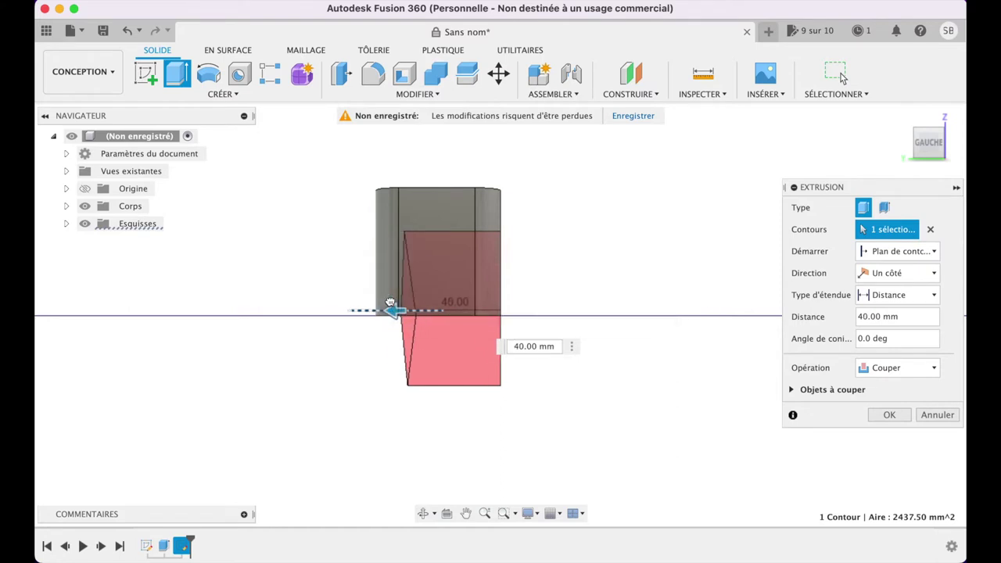
{"action": "left_click", "coordinate": [901, 276]}
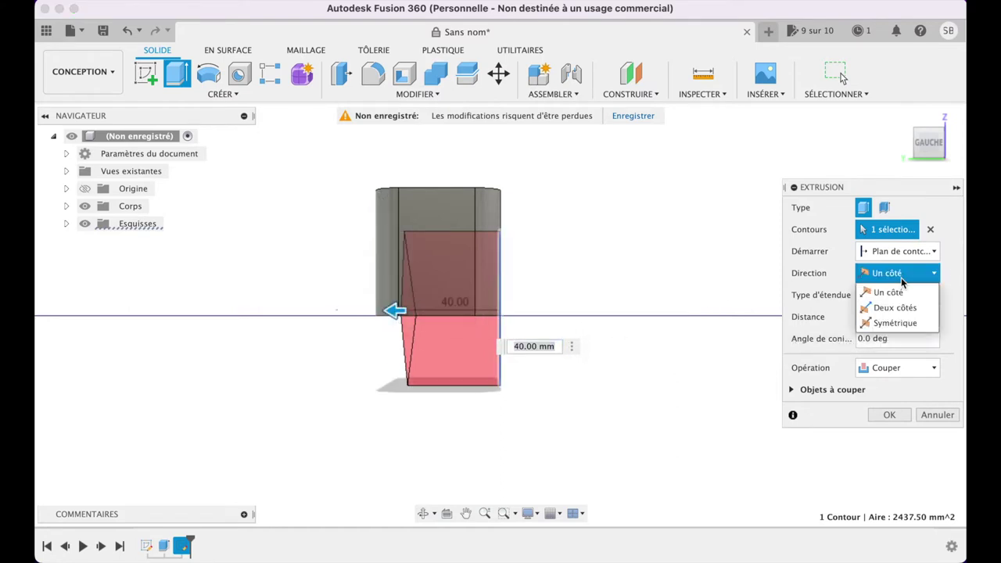
{"action": "left_click", "coordinate": [896, 308]}
{"action": "mouse_move", "coordinate": [523, 311]}
{"action": "left_mouse_down"}
{"action": "mouse_move", "coordinate": [385, 311]}
{"action": "mouse_move", "coordinate": [395, 310]}
{"action": "left_mouse_up"}
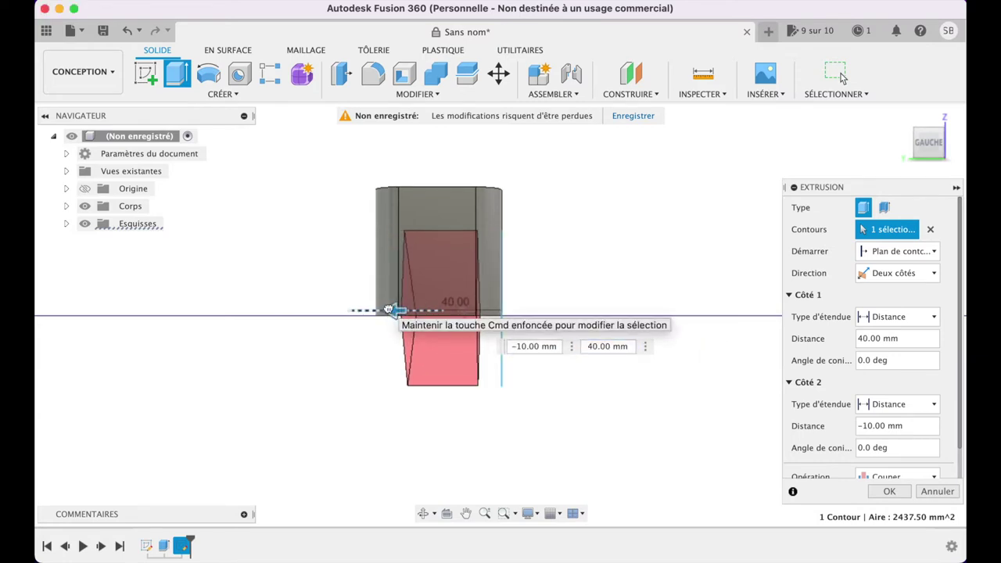
{"action": "type", "text": "42"}
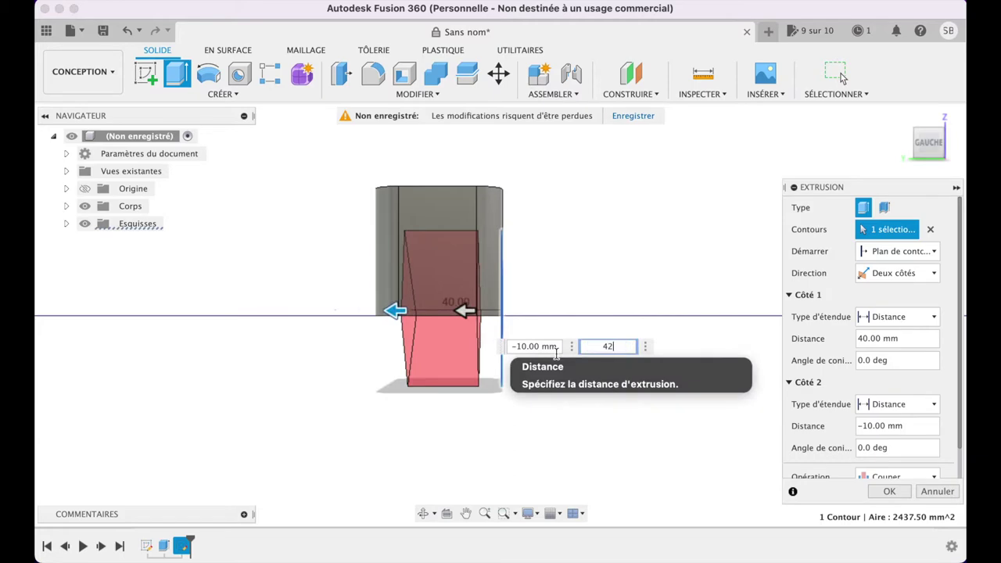
{"action": "left_click_drag", "start_coordinate": [929, 142], "coordinate": [950, 161]}
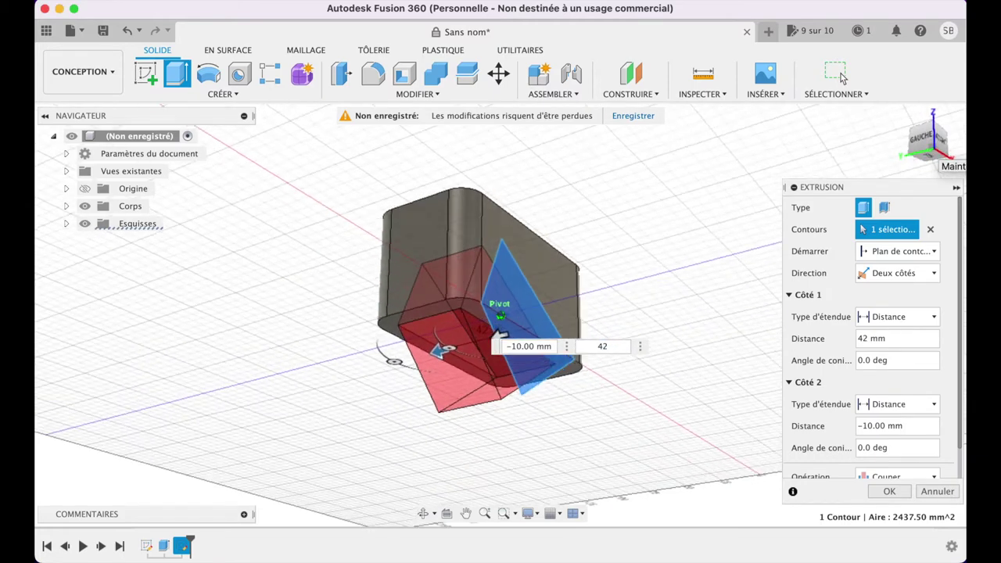
{"action": "left_click", "coordinate": [883, 492]}
{"action": "left_click_drag", "start_coordinate": [929, 159], "coordinate": [932, 145]}
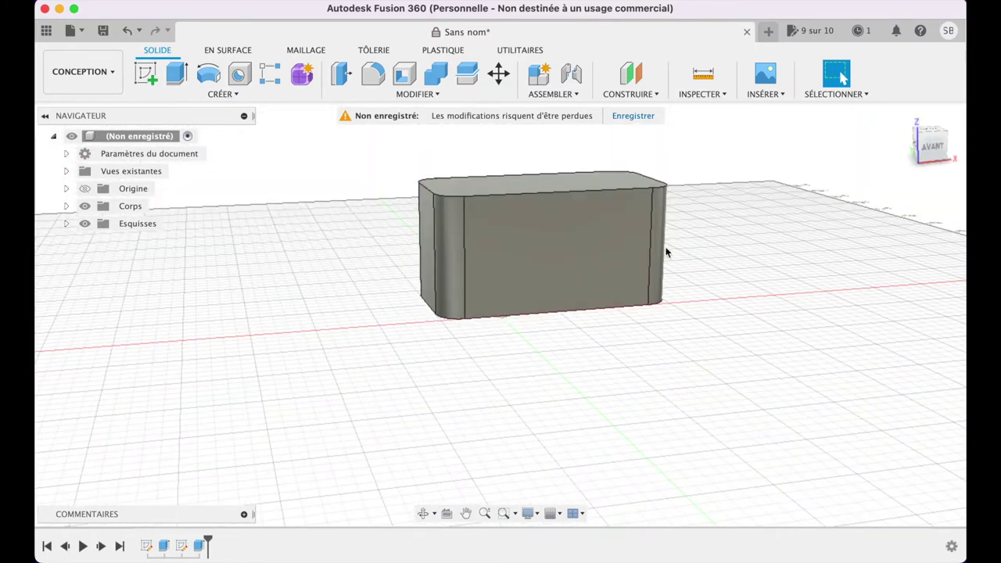
{"action": "left_click", "coordinate": [903, 117]}
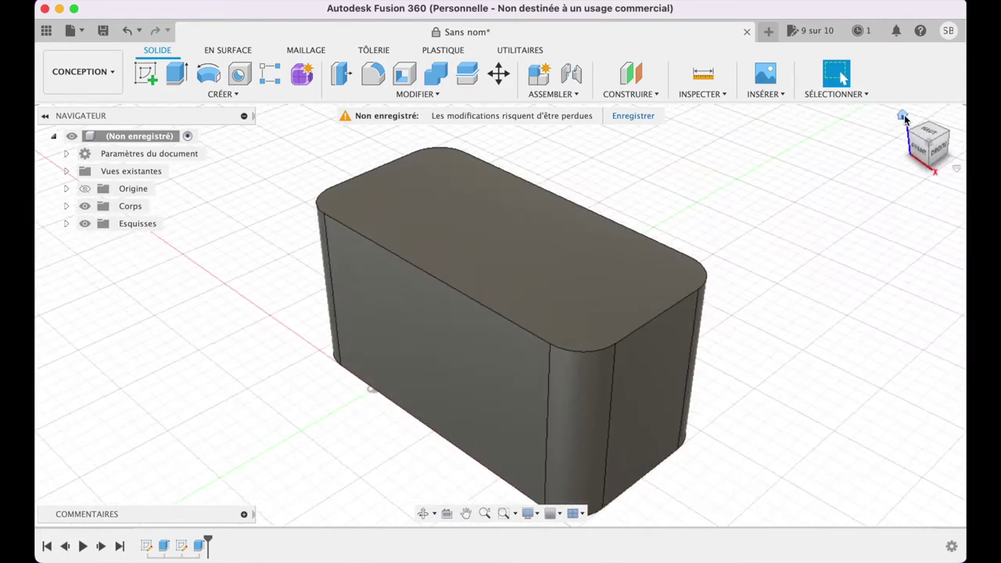
Step: Sketch a circle on the block's top face
{"action": "left_click", "coordinate": [150, 79]}
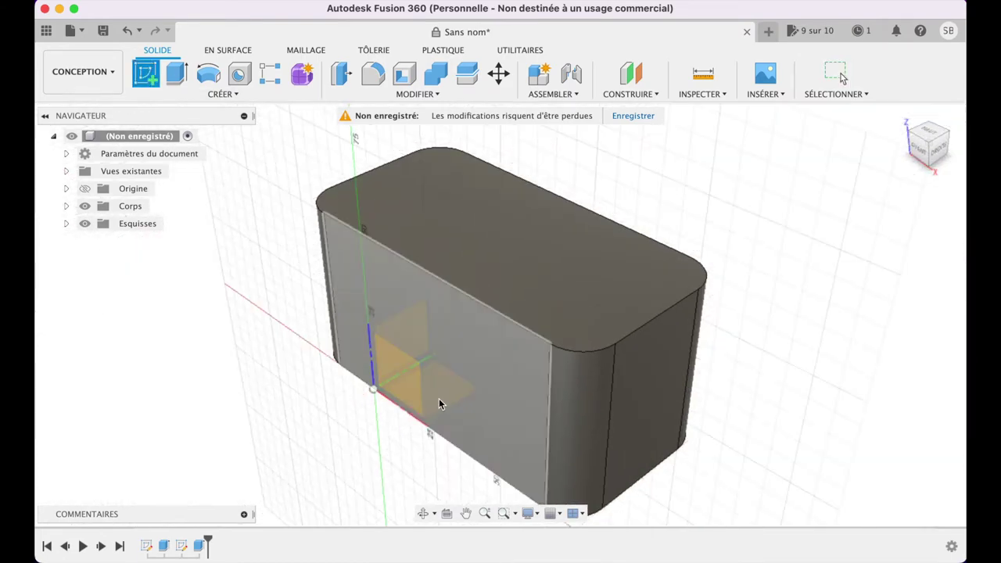
{"action": "left_click", "coordinate": [516, 303]}
{"action": "left_click", "coordinate": [208, 74]}
{"action": "left_click", "coordinate": [323, 248]}
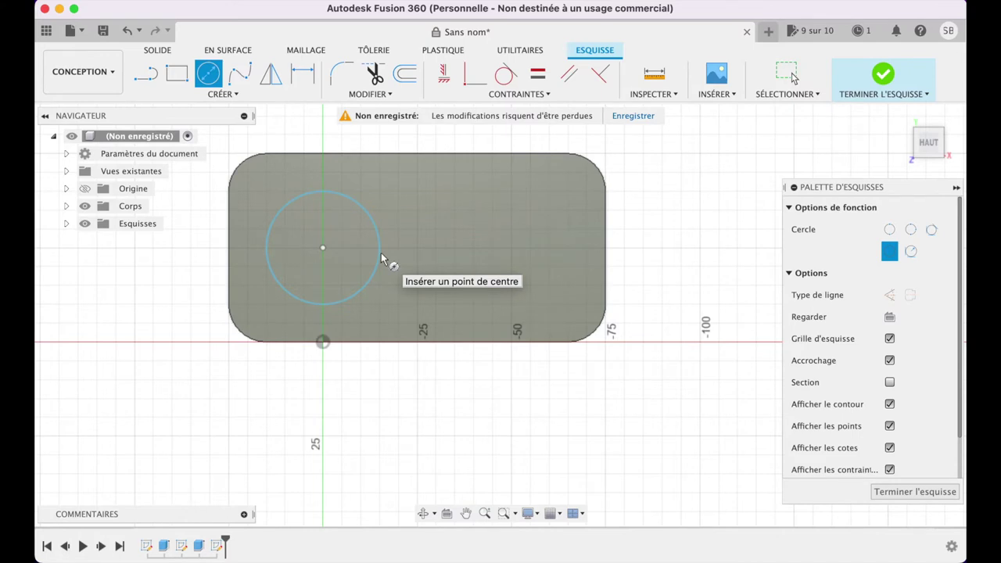
Step: Add three-point arcs tapering the circle into a teardrop, then pick its profile for extrusion
{"action": "left_click", "coordinate": [210, 97]}
{"action": "mouse_move", "coordinate": [153, 156]}
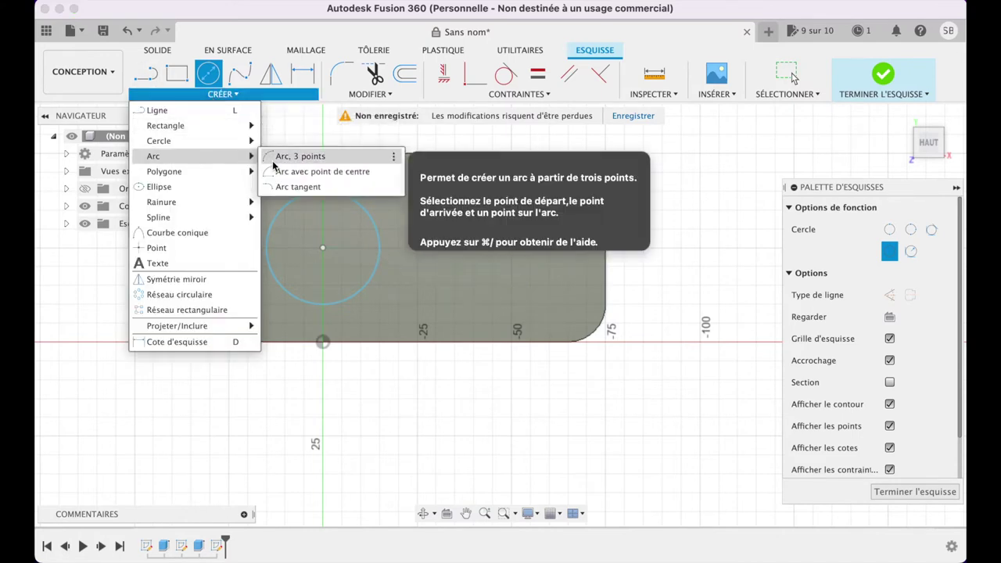
{"action": "left_click", "coordinate": [278, 155]}
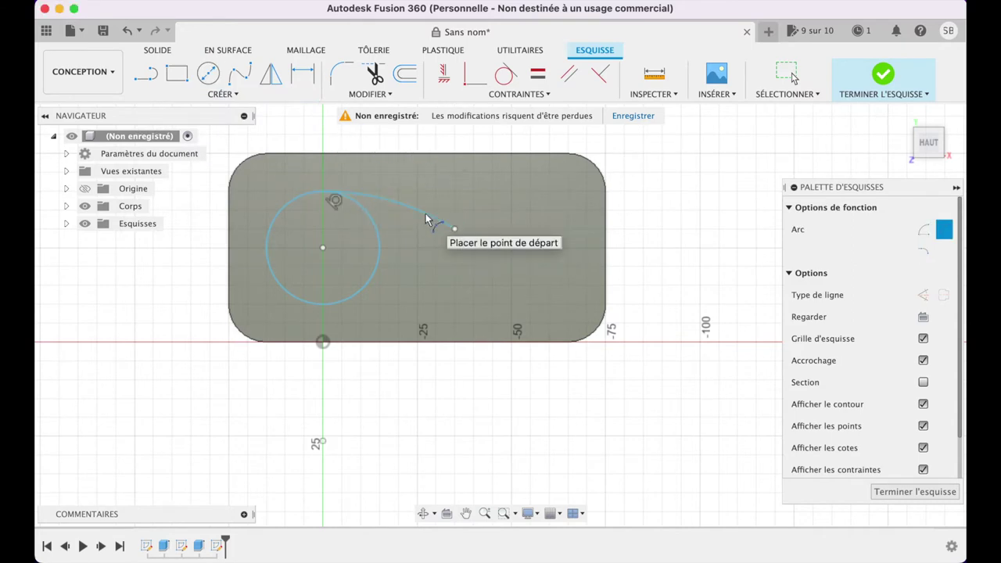
{"action": "left_click", "coordinate": [324, 304]}
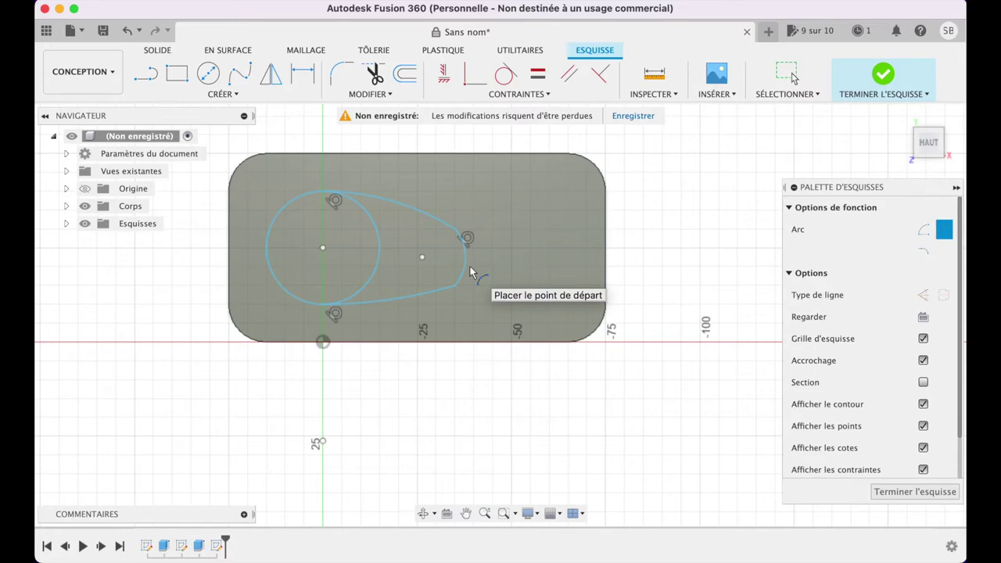
{"action": "key", "text": "e"}
{"action": "left_click", "coordinate": [500, 242]}
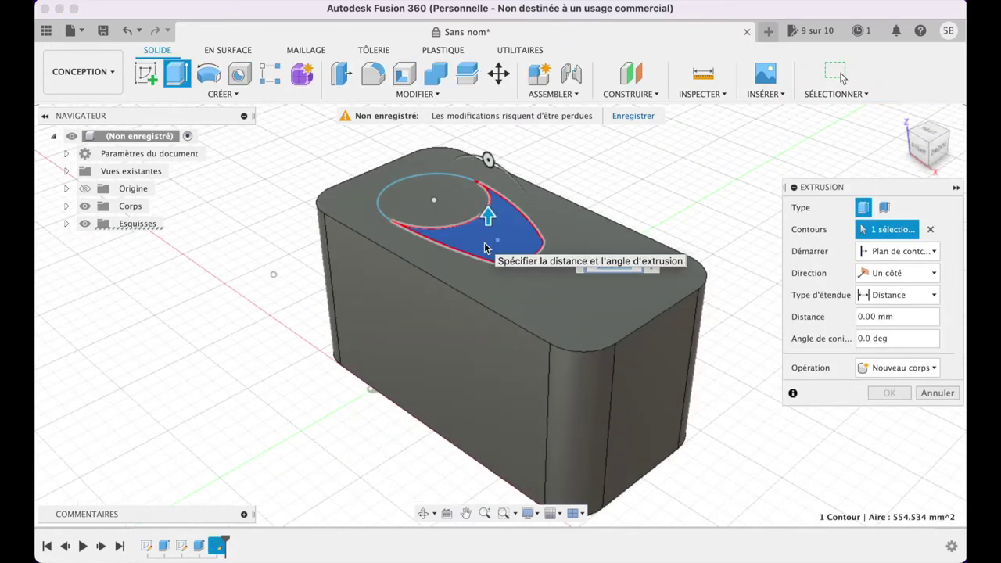
Step: Extrude both teardrop profiles 10 mm upward as a new body
{"action": "left_click", "coordinate": [446, 219]}
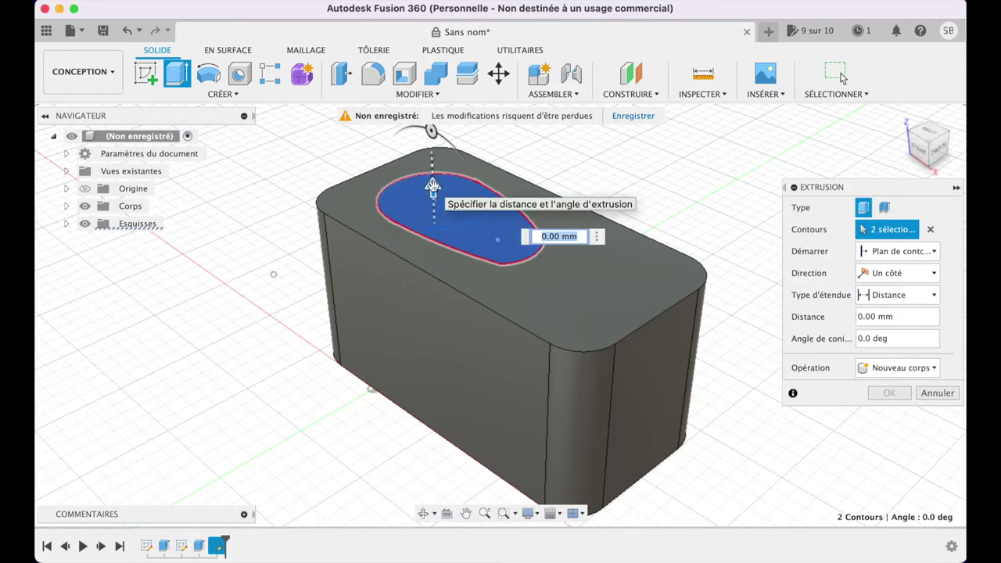
{"action": "left_click_drag", "start_coordinate": [434, 190], "coordinate": [435, 150]}
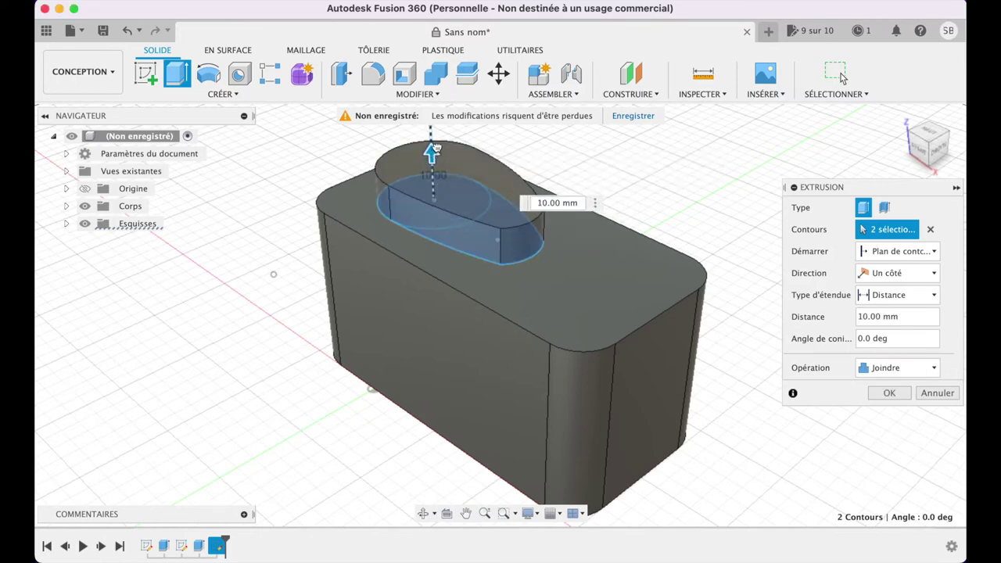
{"action": "mouse_move", "coordinate": [436, 150]}
{"action": "left_mouse_down"}
{"action": "mouse_move", "coordinate": [436, 136]}
{"action": "mouse_move", "coordinate": [432, 153]}
{"action": "left_mouse_up"}
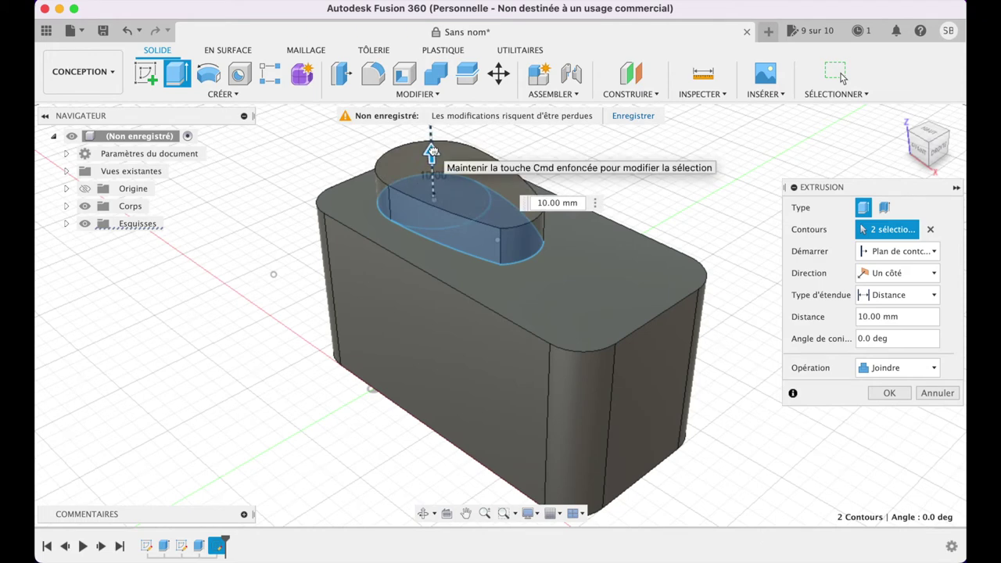
{"action": "left_click", "coordinate": [882, 367]}
{"action": "left_click", "coordinate": [875, 435]}
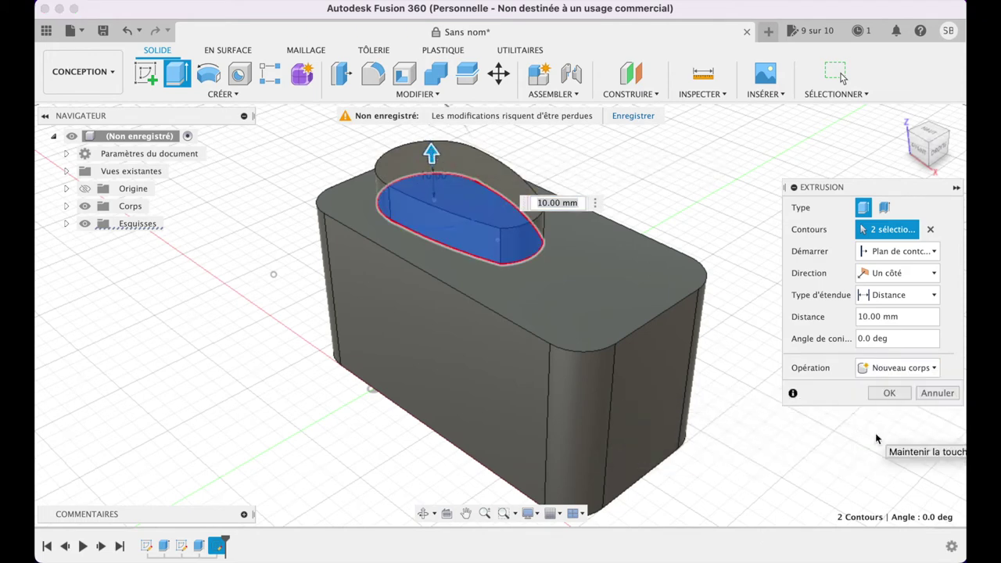
{"action": "left_click", "coordinate": [888, 392]}
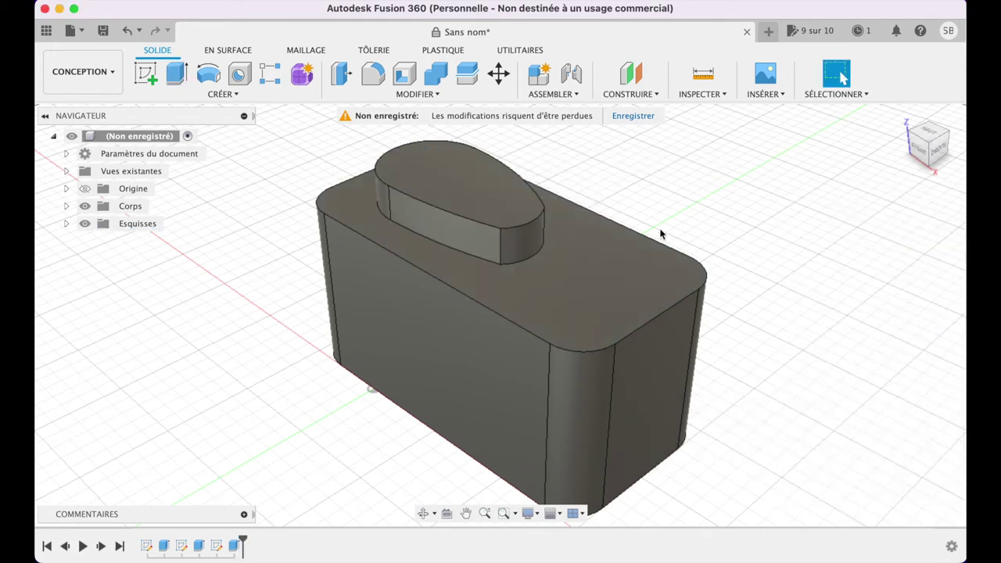
Step: View the model straight from the front, zoomed in close on the boss, and begin a new sketch
{"action": "left_click", "coordinate": [919, 150]}
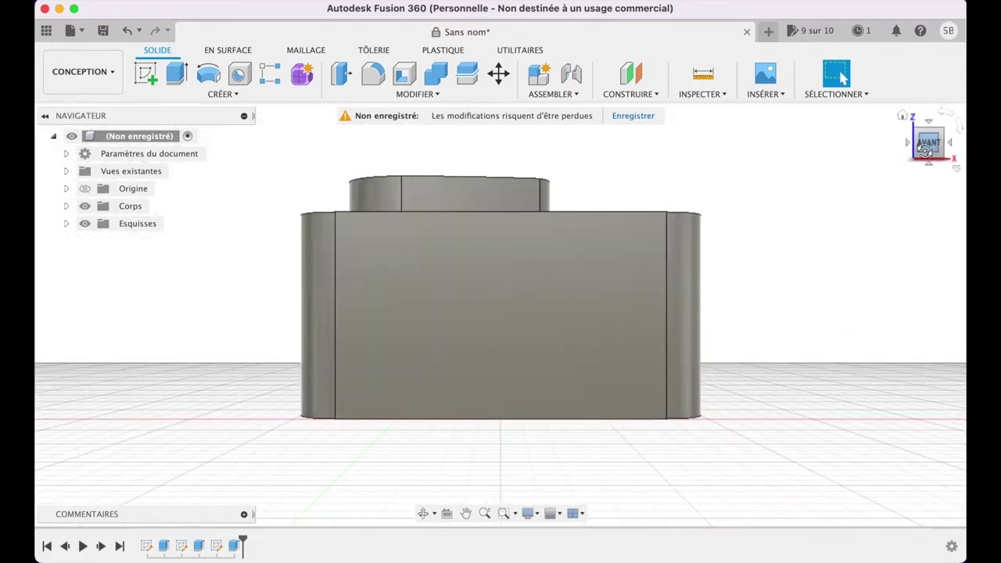
{"action": "left_click", "coordinate": [902, 116]}
{"action": "left_click", "coordinate": [928, 143]}
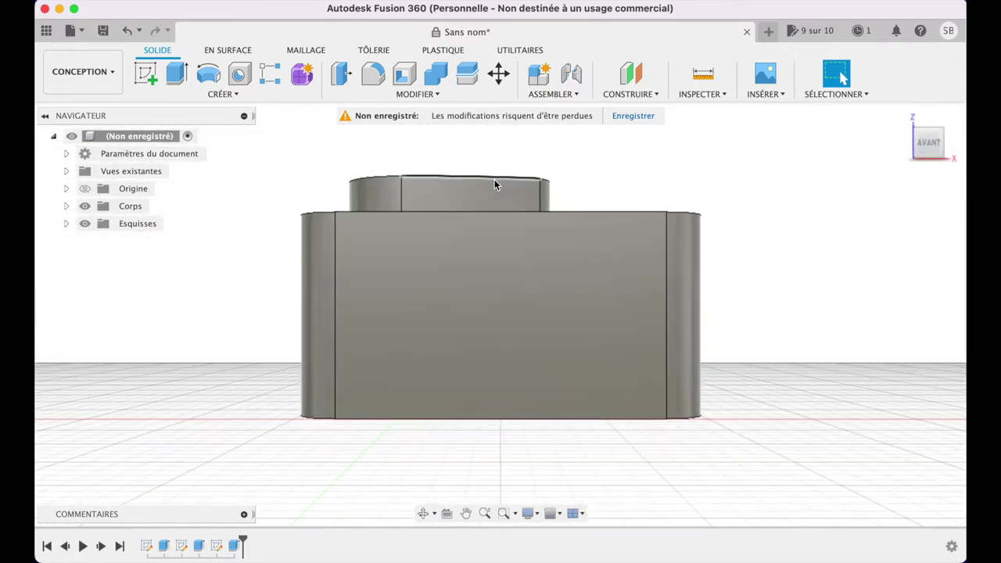
{"action": "scroll", "coordinate": [495, 182], "scroll_direction": "up", "scroll_amount": 5}
{"action": "scroll", "coordinate": [460, 192], "scroll_direction": "down", "scroll_amount": 3}
{"action": "scroll", "coordinate": [461, 187], "scroll_direction": "down", "scroll_amount": 2}
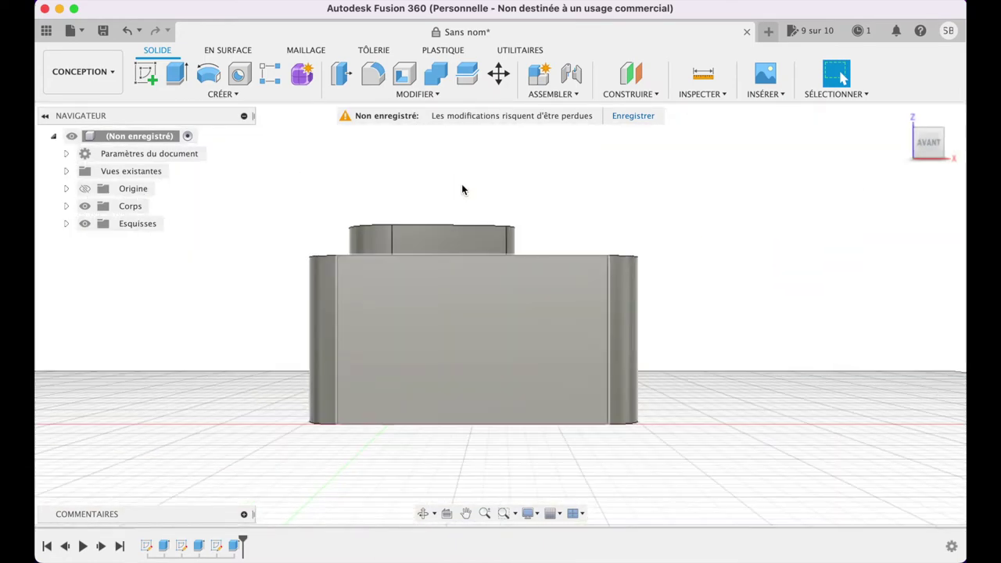
{"action": "scroll", "coordinate": [473, 295], "scroll_direction": "down", "scroll_amount": 2}
{"action": "scroll", "coordinate": [461, 326], "scroll_direction": "up", "scroll_amount": 2}
{"action": "scroll", "coordinate": [461, 327], "scroll_direction": "up", "scroll_amount": 2}
{"action": "scroll", "coordinate": [438, 335], "scroll_direction": "up", "scroll_amount": 2}
{"action": "scroll", "coordinate": [435, 338], "scroll_direction": "up", "scroll_amount": 2}
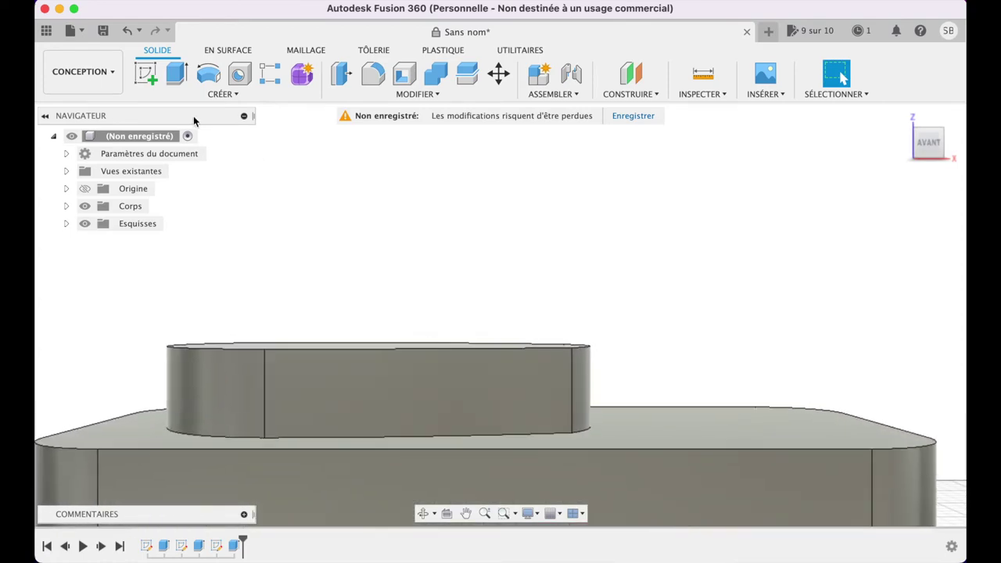
{"action": "left_click", "coordinate": [223, 94]}
{"action": "left_click", "coordinate": [143, 71]}
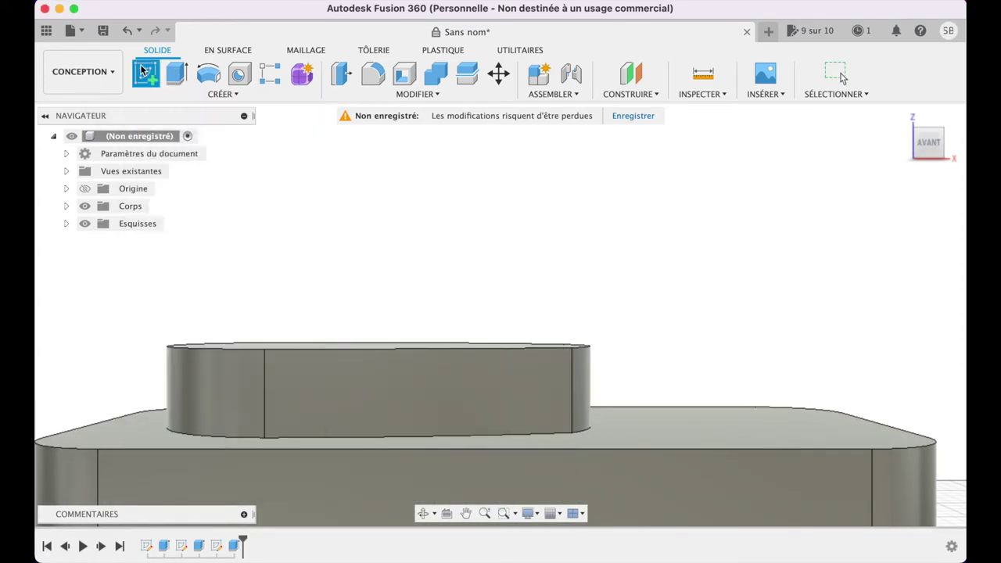
Step: On the boss's front face, draw a three-point arc sloping down to its right end
{"action": "left_click", "coordinate": [448, 396]}
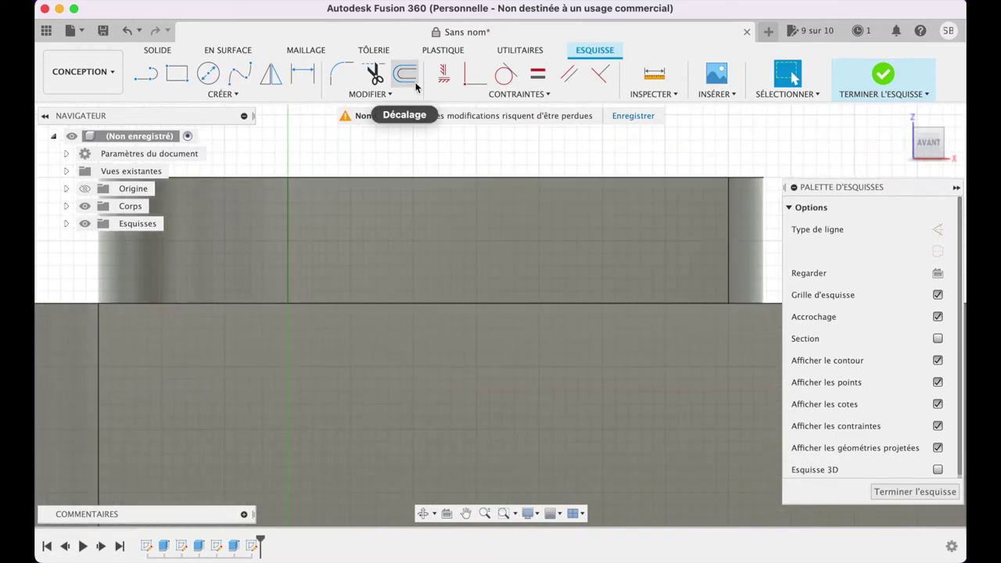
{"action": "left_click", "coordinate": [228, 96]}
{"action": "mouse_move", "coordinate": [195, 155]}
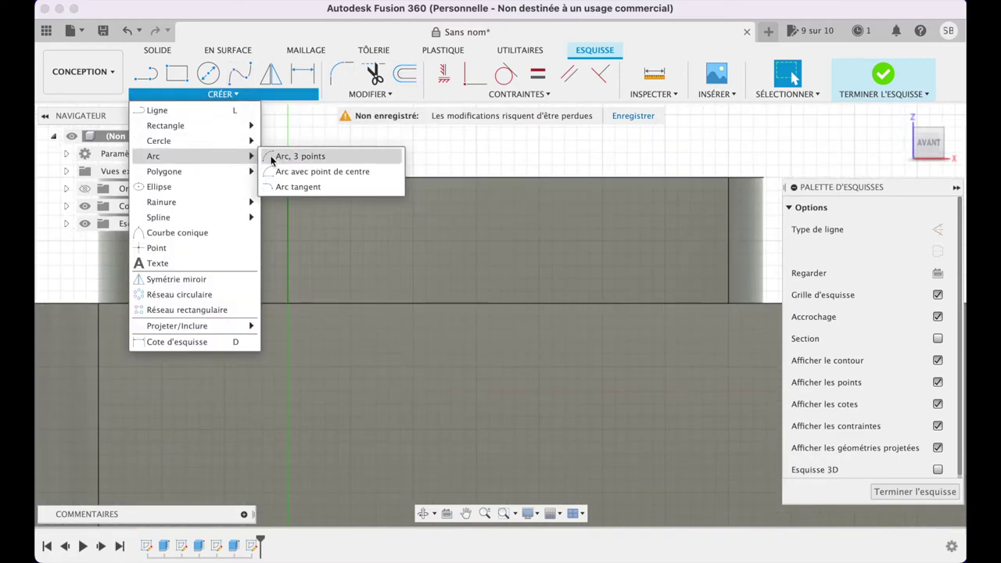
{"action": "left_click", "coordinate": [299, 157]}
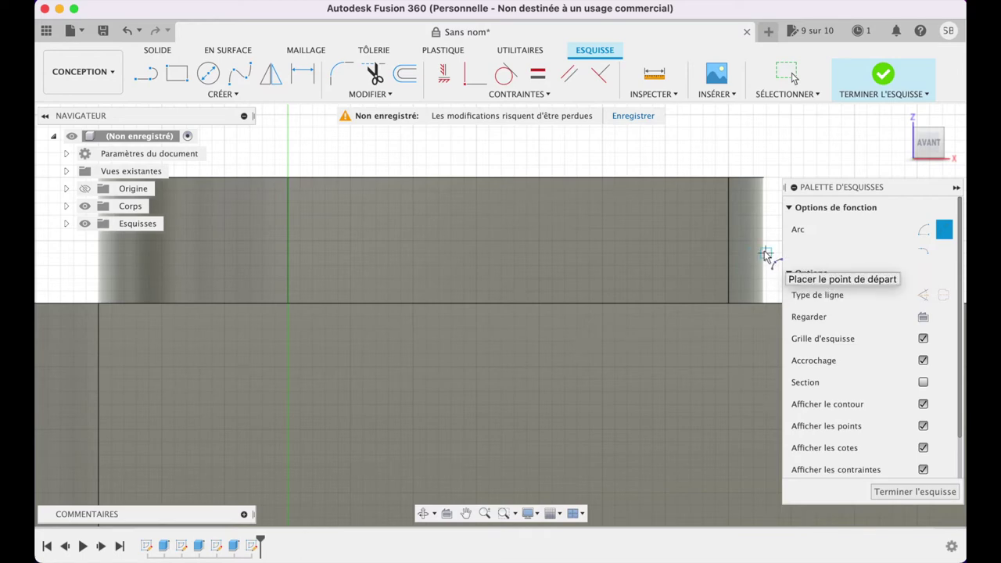
{"action": "scroll", "coordinate": [750, 254], "scroll_direction": "up", "scroll_amount": 3}
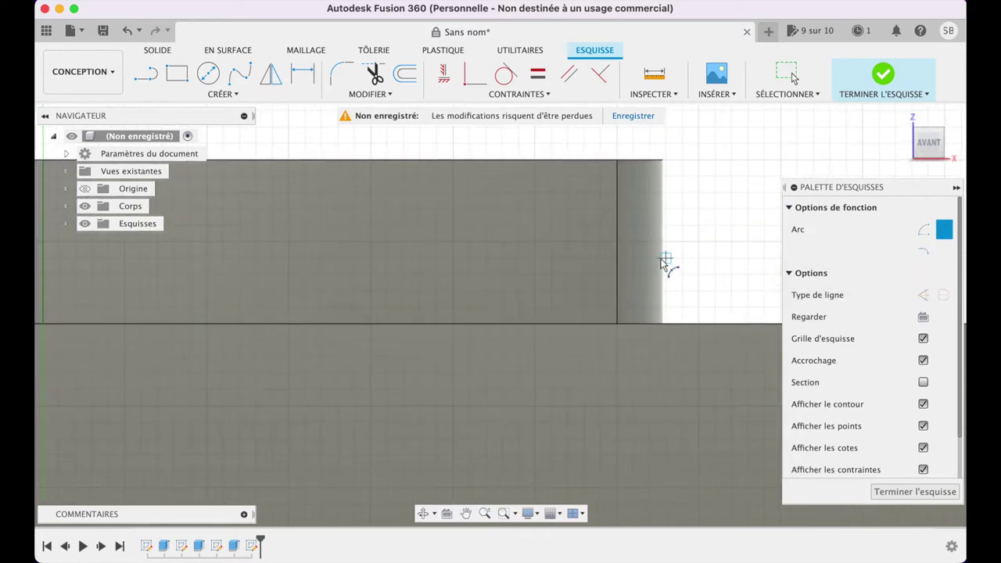
{"action": "scroll", "coordinate": [677, 259], "scroll_direction": "up", "scroll_amount": 2}
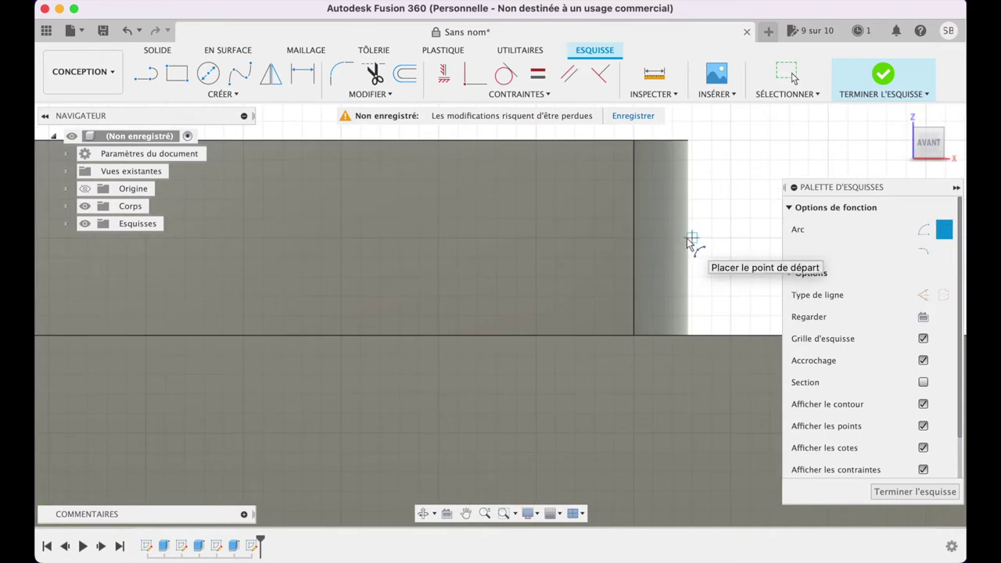
{"action": "scroll", "coordinate": [686, 238], "scroll_direction": "up", "scroll_amount": 2}
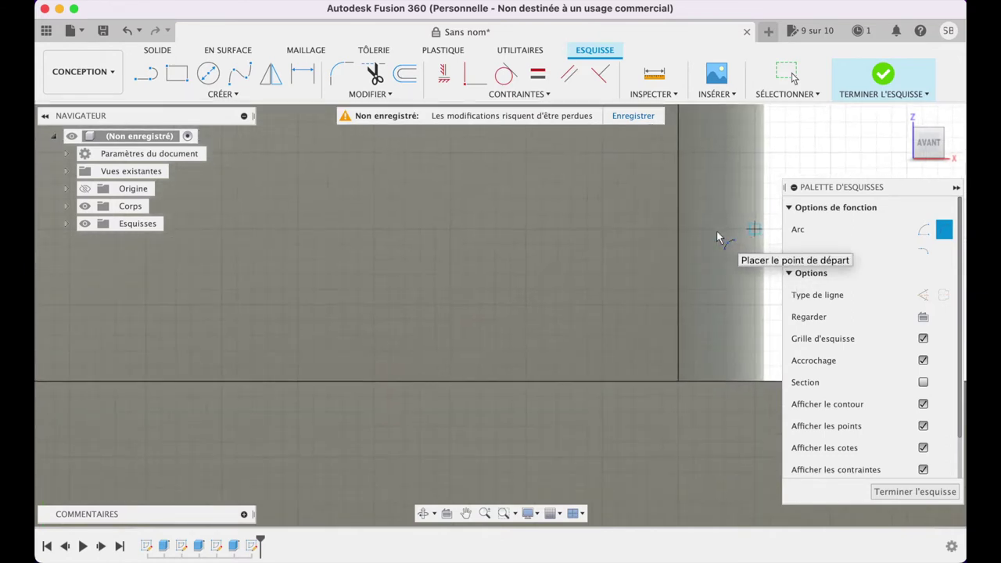
{"action": "scroll", "coordinate": [717, 233], "scroll_direction": "up", "scroll_amount": 2}
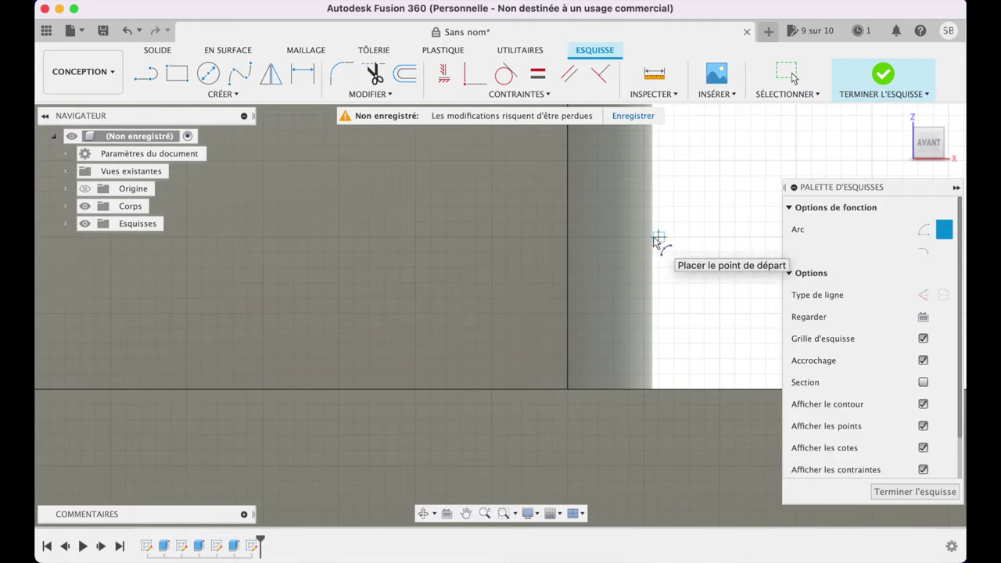
{"action": "scroll", "coordinate": [653, 241], "scroll_direction": "down", "scroll_amount": 2}
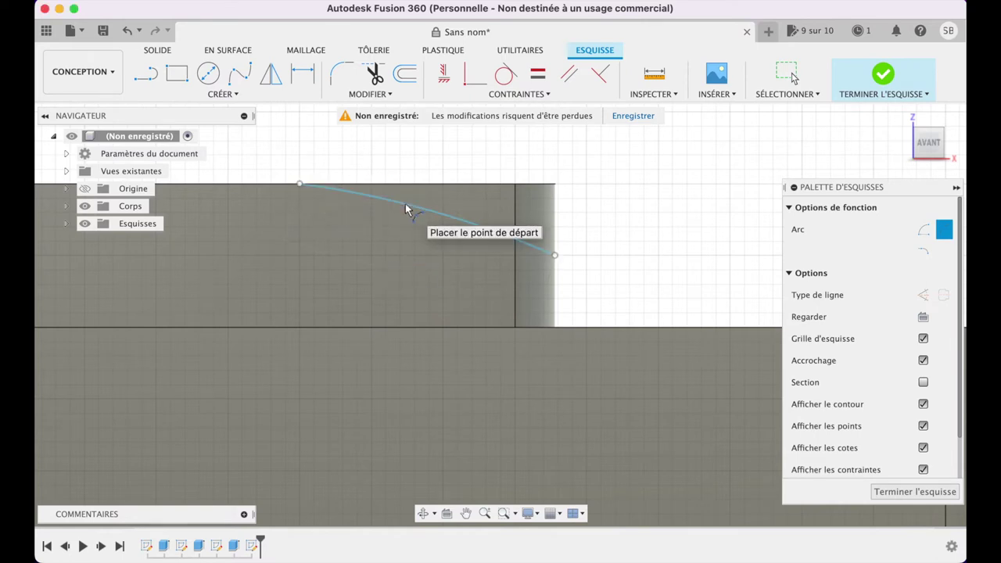
Step: Close the arc into a profile with straight lines running above the boss
{"action": "left_click", "coordinate": [154, 83]}
{"action": "left_click", "coordinate": [300, 185]}
{"action": "left_click", "coordinate": [300, 141]}
{"action": "left_click", "coordinate": [585, 243]}
{"action": "left_click", "coordinate": [587, 255]}
{"action": "left_click", "coordinate": [555, 254]}
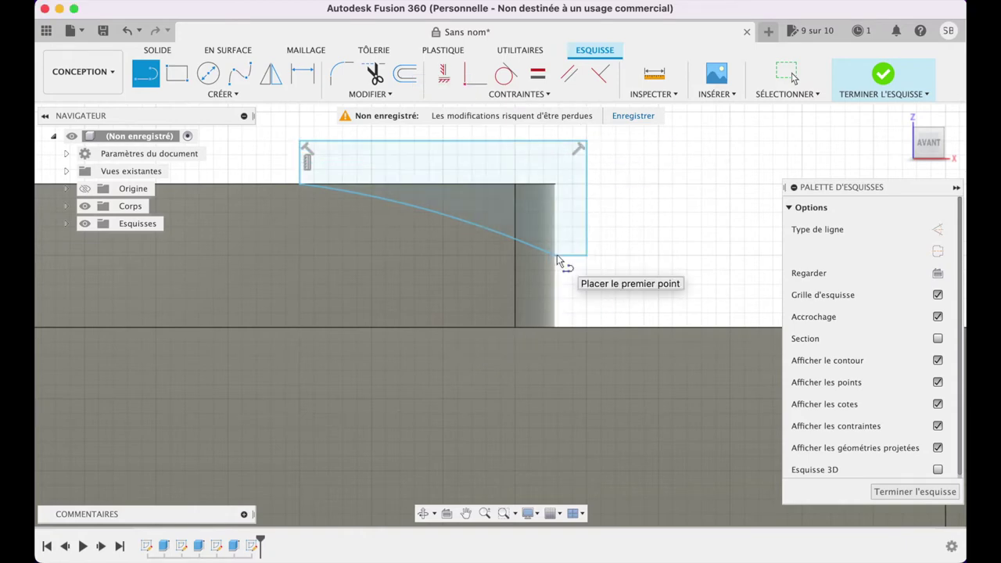
{"action": "key", "text": "e"}
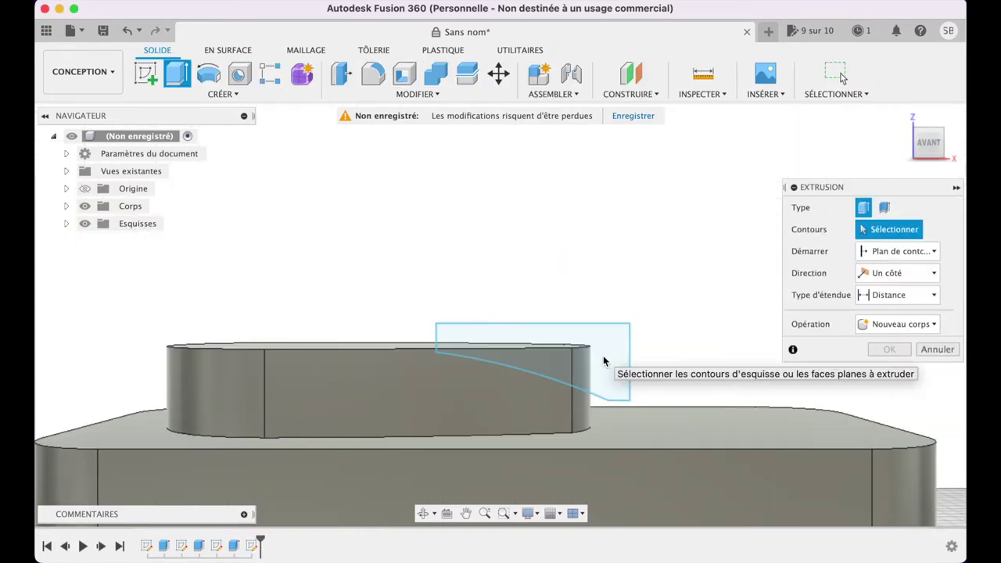
Step: Cut the closed profile 5 mm into the boss, sloping its top toward the narrow end
{"action": "left_click", "coordinate": [603, 358]}
{"action": "left_click_drag", "start_coordinate": [930, 153], "coordinate": [926, 168]}
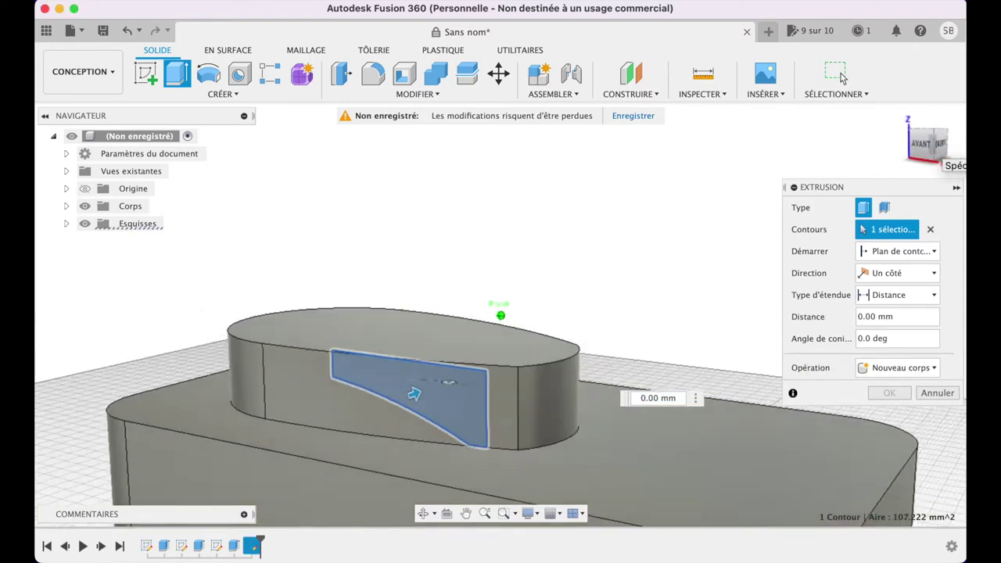
{"action": "mouse_move", "coordinate": [391, 380]}
{"action": "left_mouse_down"}
{"action": "mouse_move", "coordinate": [458, 380]}
{"action": "mouse_move", "coordinate": [625, 336]}
{"action": "left_mouse_up"}
{"action": "left_click", "coordinate": [889, 415]}
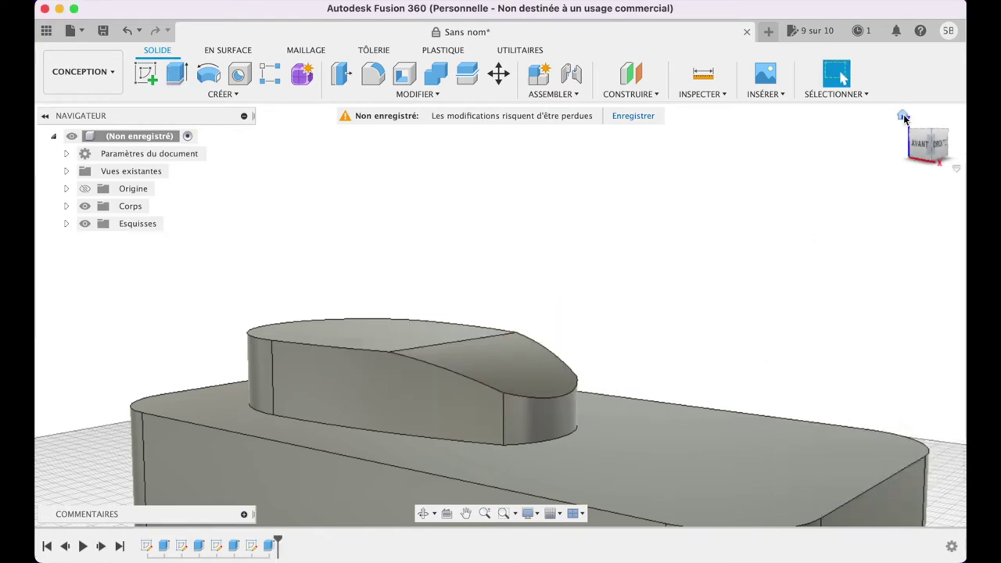
{"action": "left_click", "coordinate": [903, 117]}
{"action": "mouse_move", "coordinate": [920, 156]}
{"action": "left_mouse_down"}
{"action": "mouse_move", "coordinate": [917, 135]}
{"action": "mouse_move", "coordinate": [886, 107]}
{"action": "mouse_move", "coordinate": [758, 73]}
{"action": "left_mouse_up"}
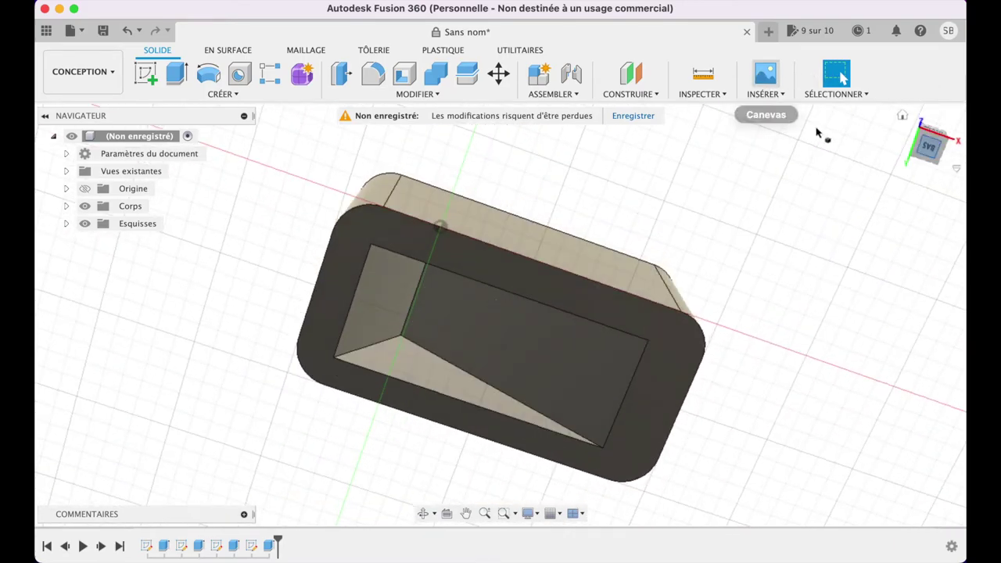
{"action": "left_click", "coordinate": [934, 155]}
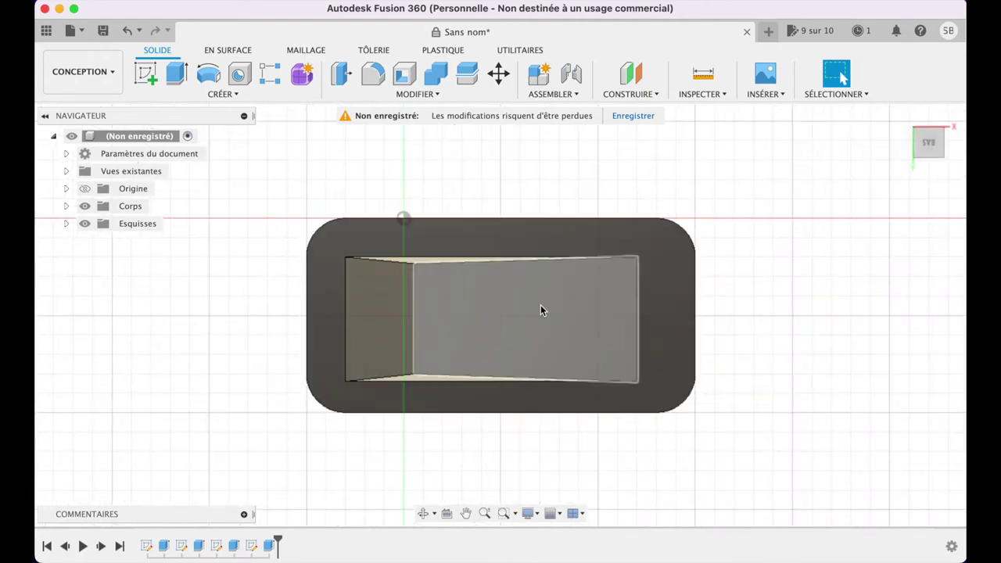
Step: Sketch concentric 20 mm and 14 mm circles on the recess floor, then select the ring between them for extrusion
{"action": "left_click", "coordinate": [145, 73]}
{"action": "left_click", "coordinate": [545, 300]}
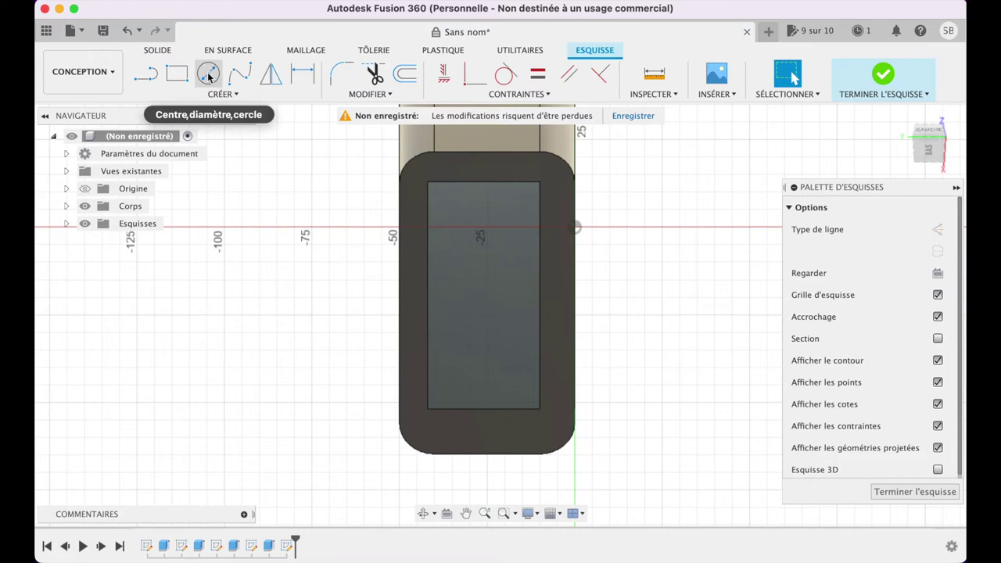
{"action": "left_click", "coordinate": [208, 75]}
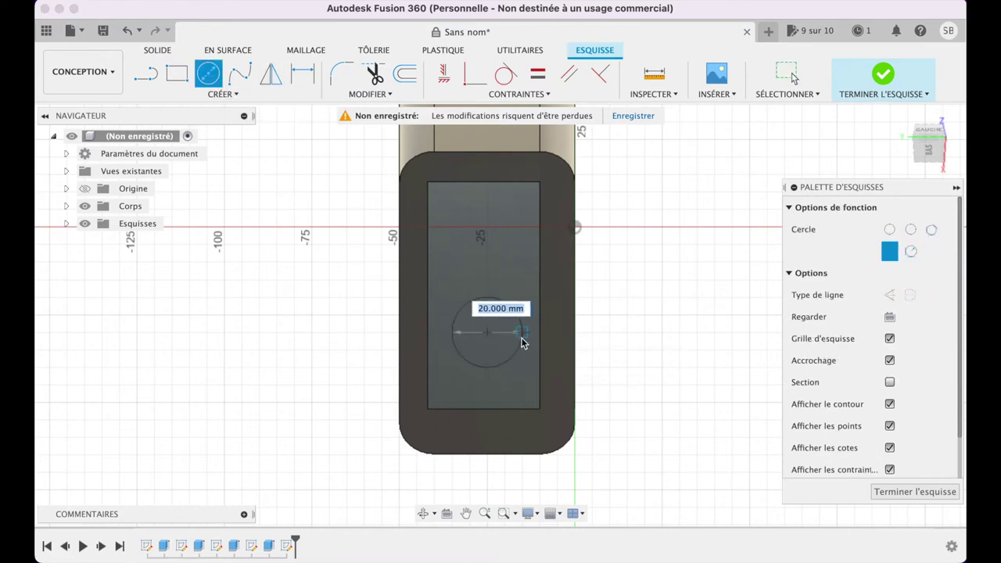
{"action": "left_click", "coordinate": [525, 336]}
{"action": "type", "text": "14"}
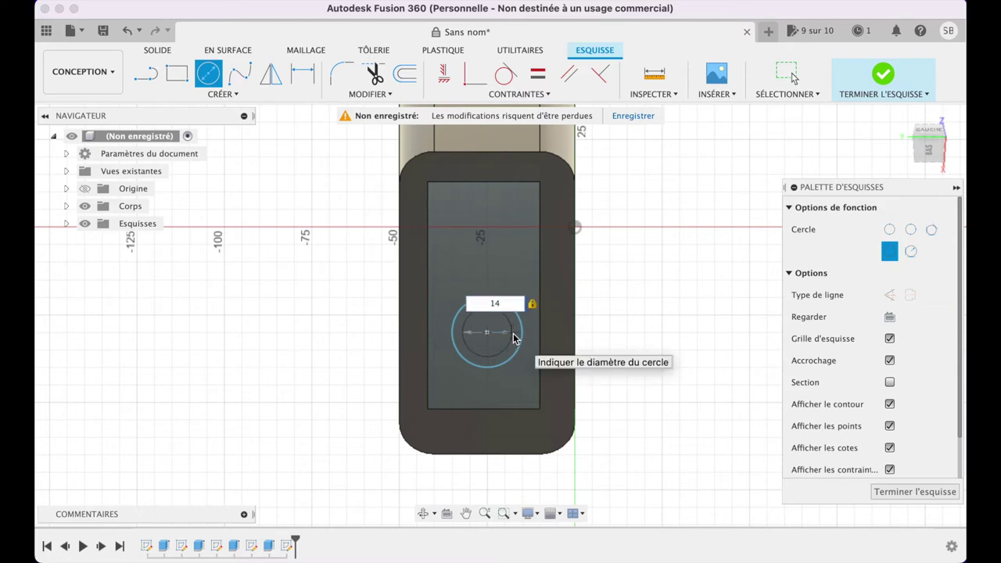
{"action": "key", "text": "Return"}
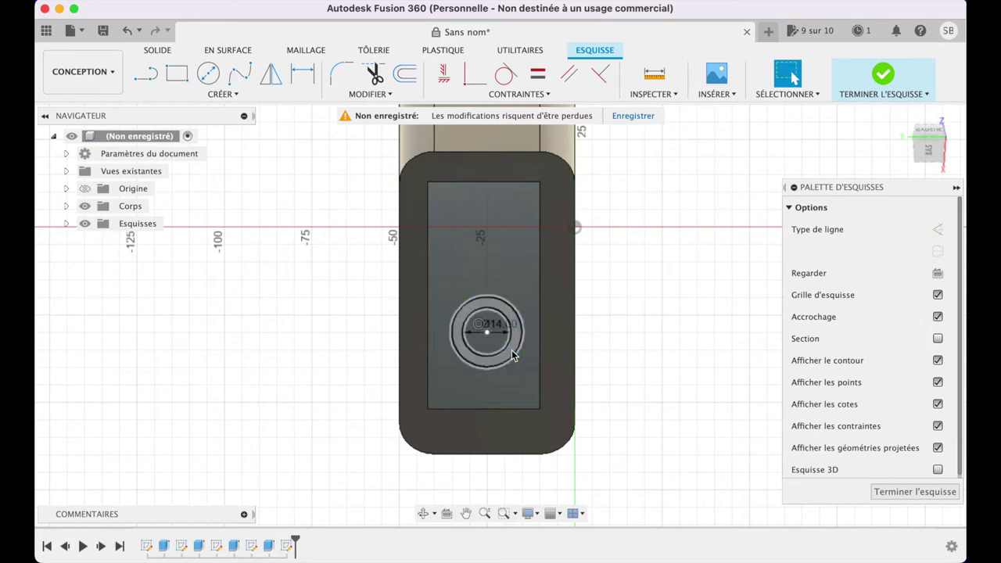
{"action": "key", "text": "e"}
{"action": "left_click", "coordinate": [557, 291]}
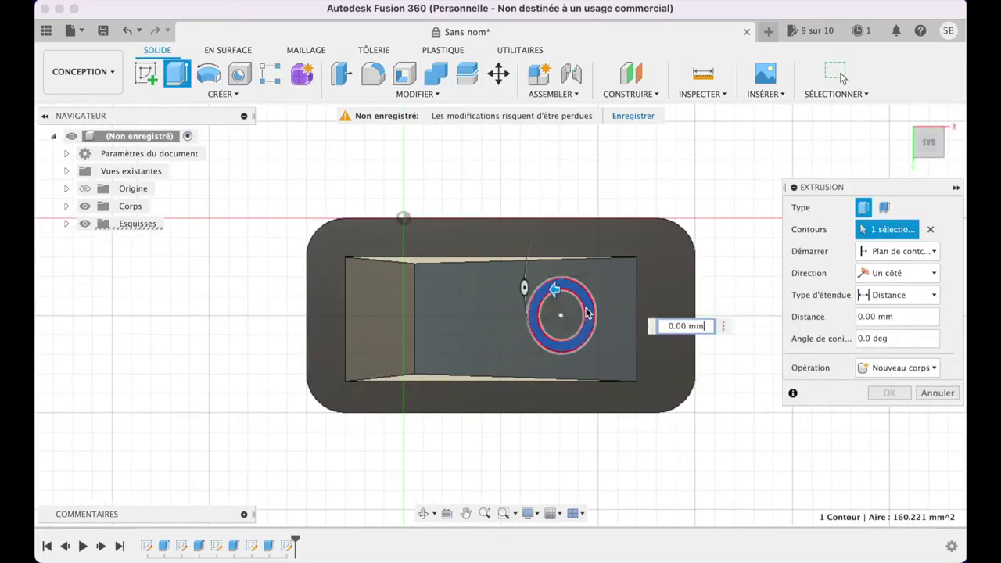
Step: Extrude the 20/14 mm ring 10 mm as a separate new body
{"action": "left_click_drag", "start_coordinate": [557, 291], "coordinate": [536, 289]}
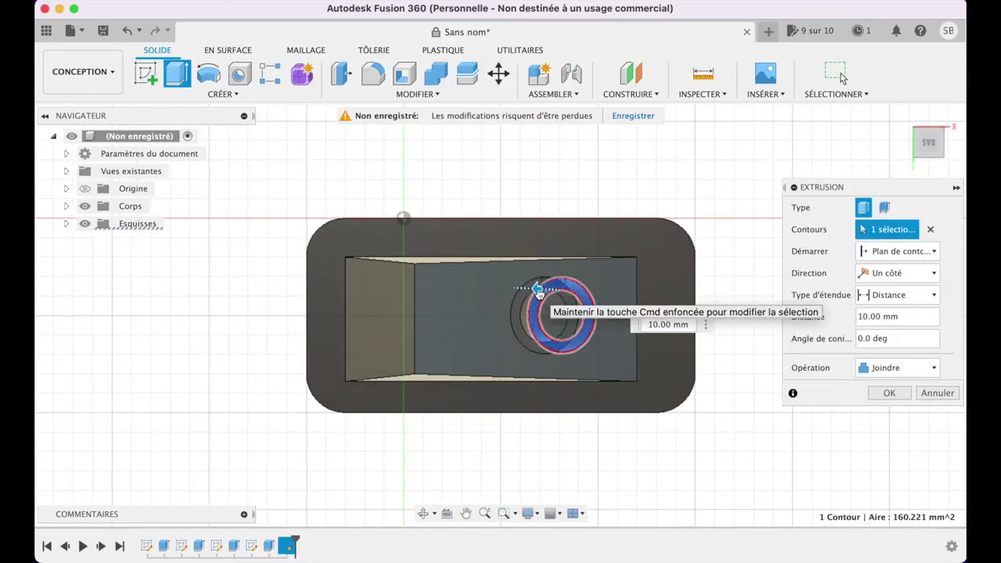
{"action": "left_click", "coordinate": [898, 367]}
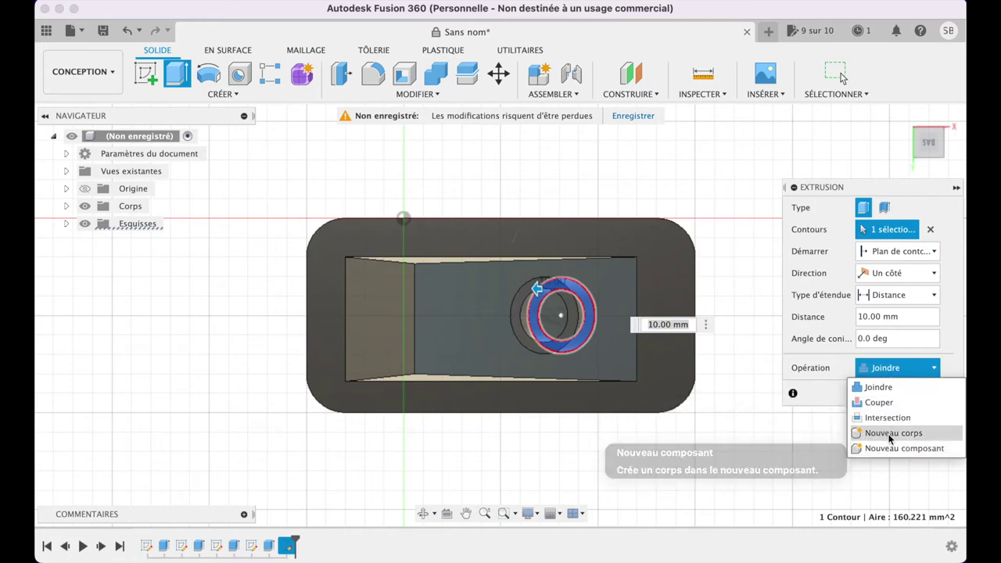
{"action": "left_click", "coordinate": [881, 432]}
{"action": "left_click", "coordinate": [888, 393]}
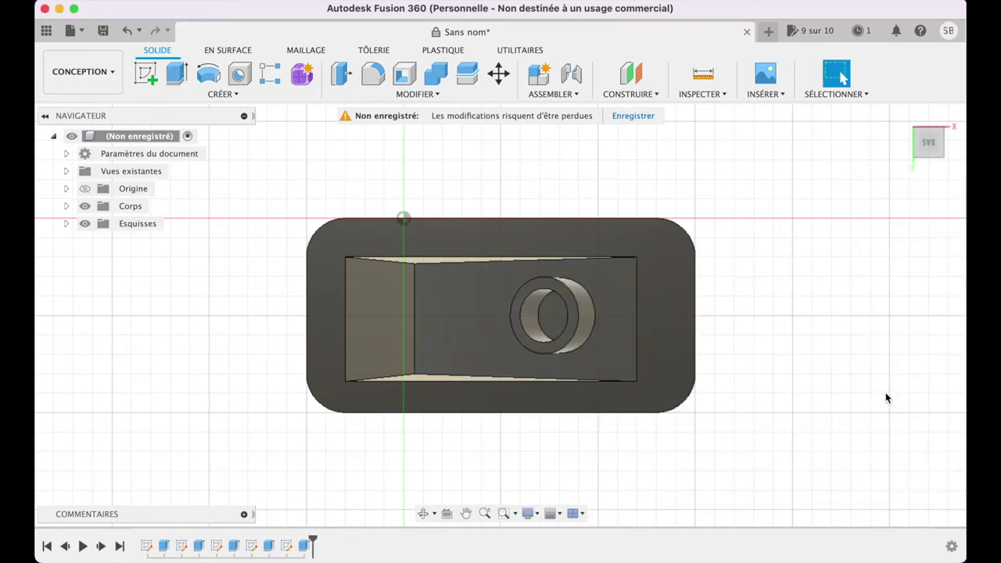
Step: Create an empty sketch on a plane and finish it
{"action": "left_click", "coordinate": [146, 72]}
{"action": "left_click", "coordinate": [437, 266]}
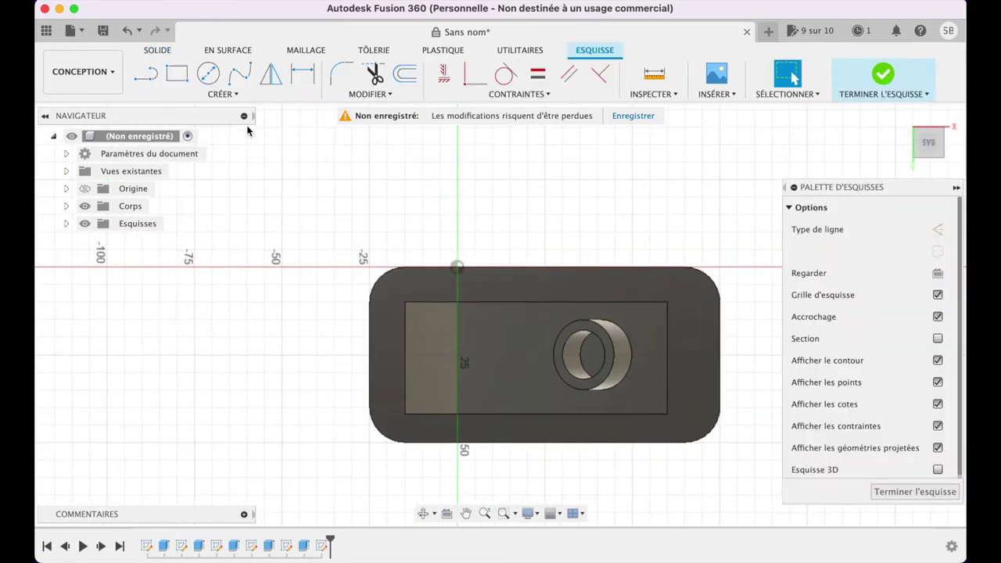
{"action": "left_click", "coordinate": [915, 491]}
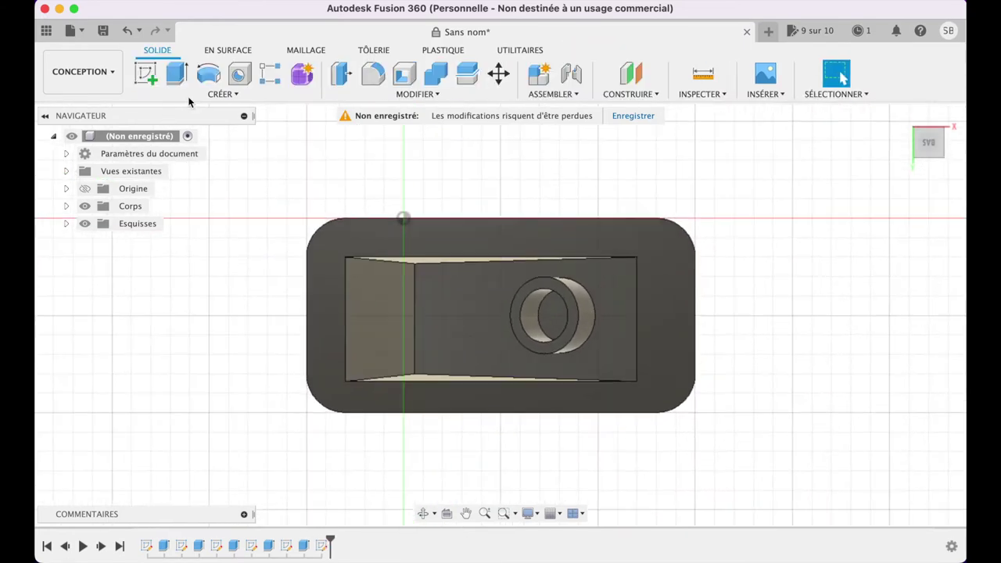
{"action": "left_click", "coordinate": [223, 94]}
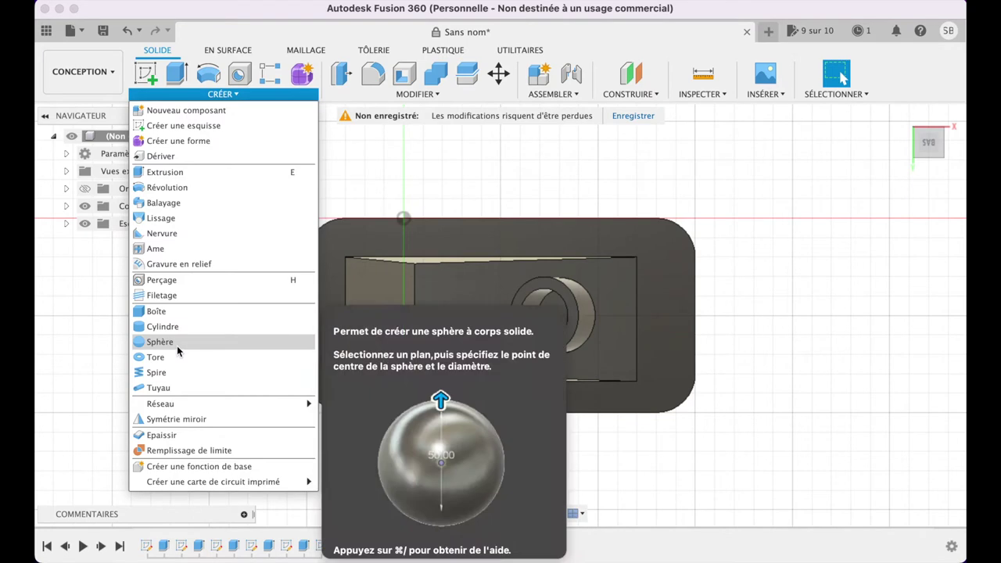
Step: Place a 15 mm sphere centred on the ring's hole as a separate new body
{"action": "left_click", "coordinate": [177, 346]}
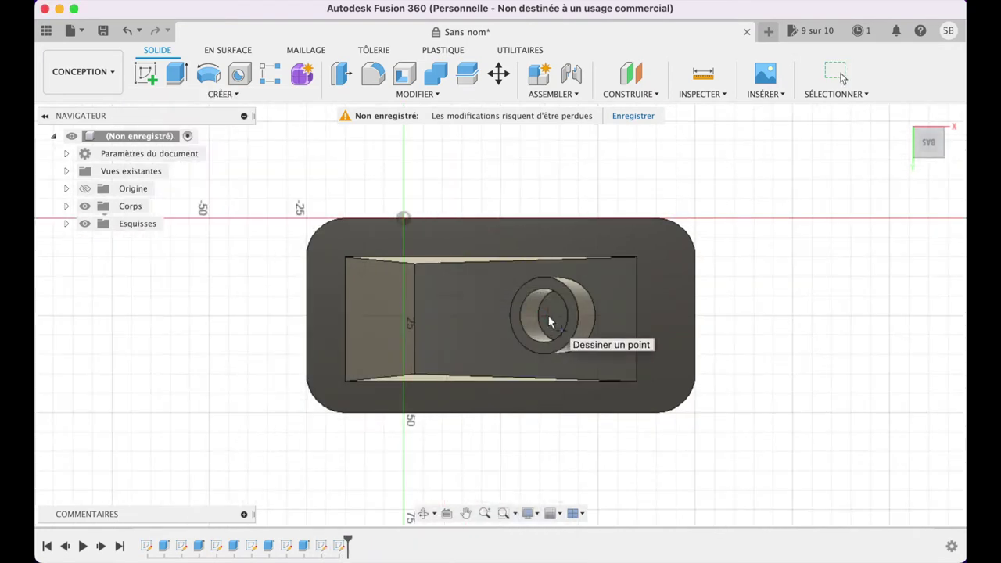
{"action": "left_click", "coordinate": [546, 319]}
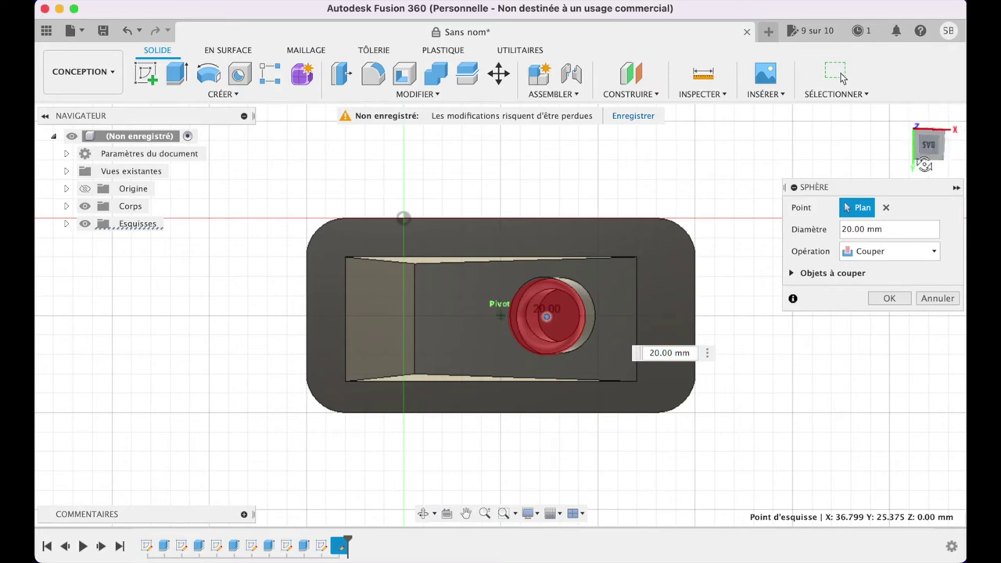
{"action": "left_click_drag", "start_coordinate": [928, 159], "coordinate": [903, 177]}
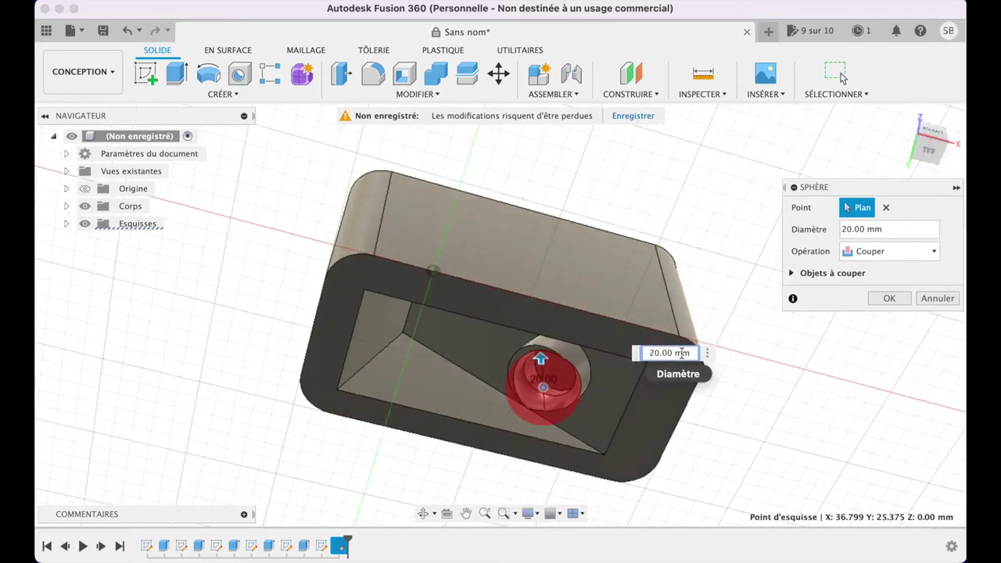
{"action": "type", "text": "15"}
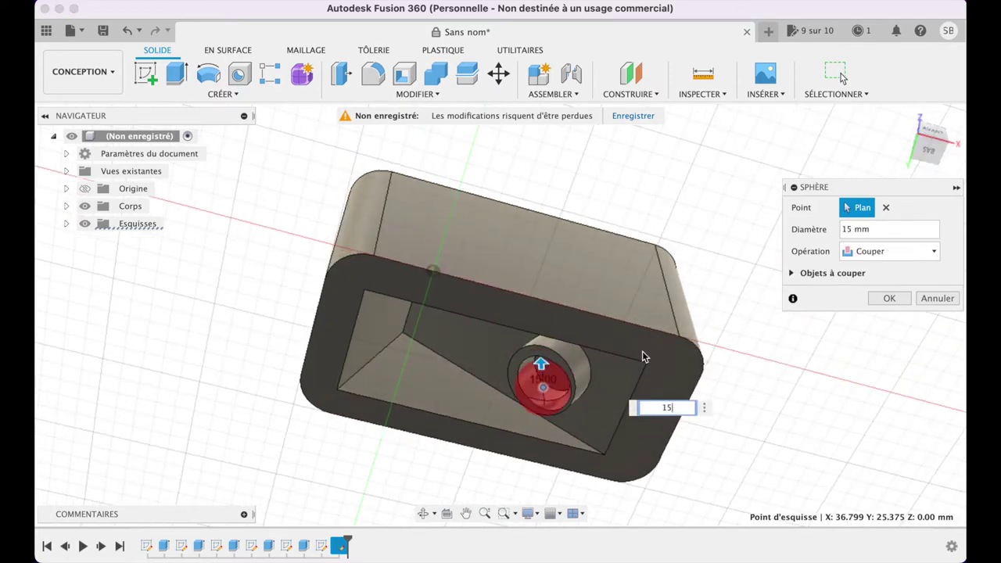
{"action": "left_click", "coordinate": [899, 251]}
{"action": "left_click", "coordinate": [886, 317]}
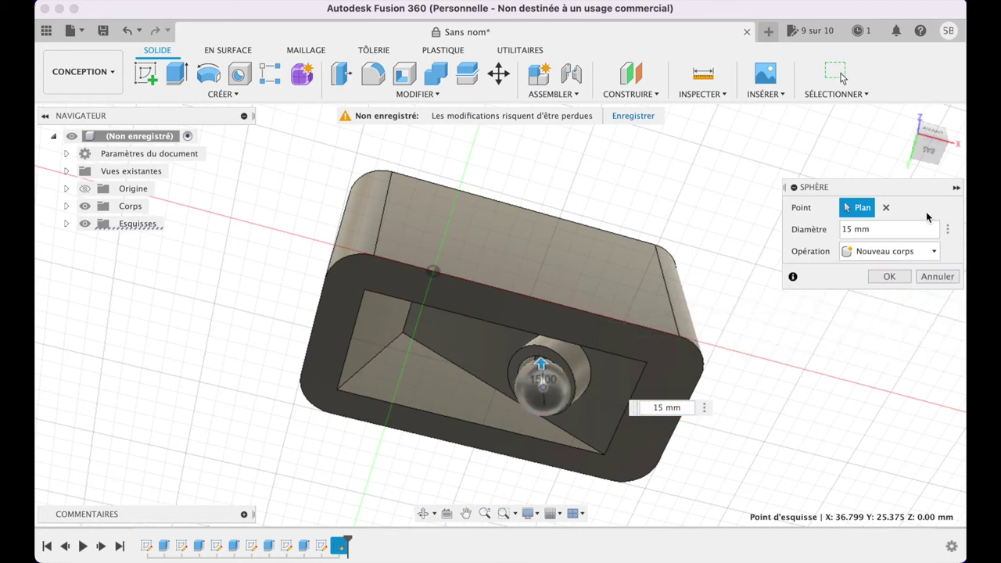
{"action": "left_click", "coordinate": [925, 163]}
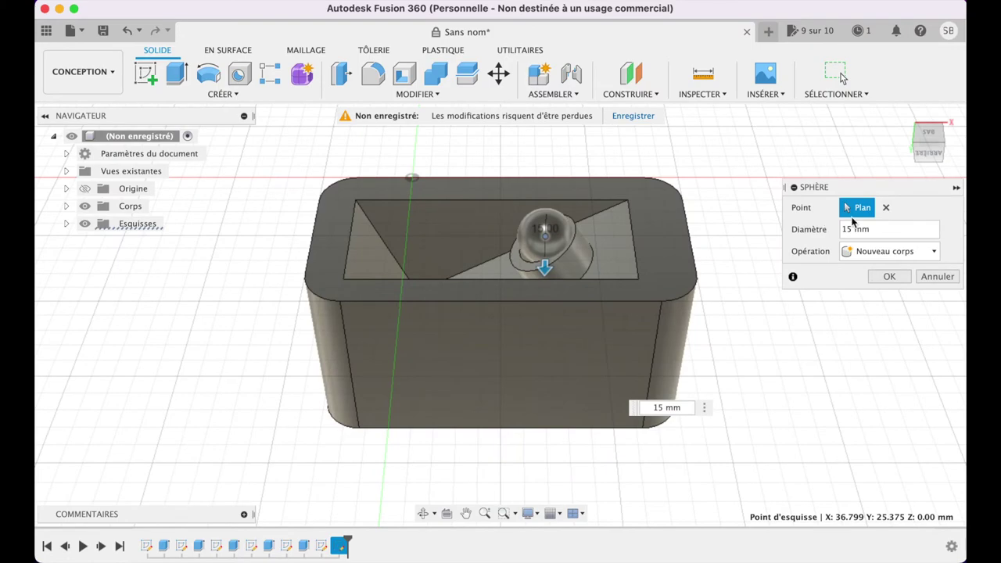
{"action": "left_click", "coordinate": [891, 277]}
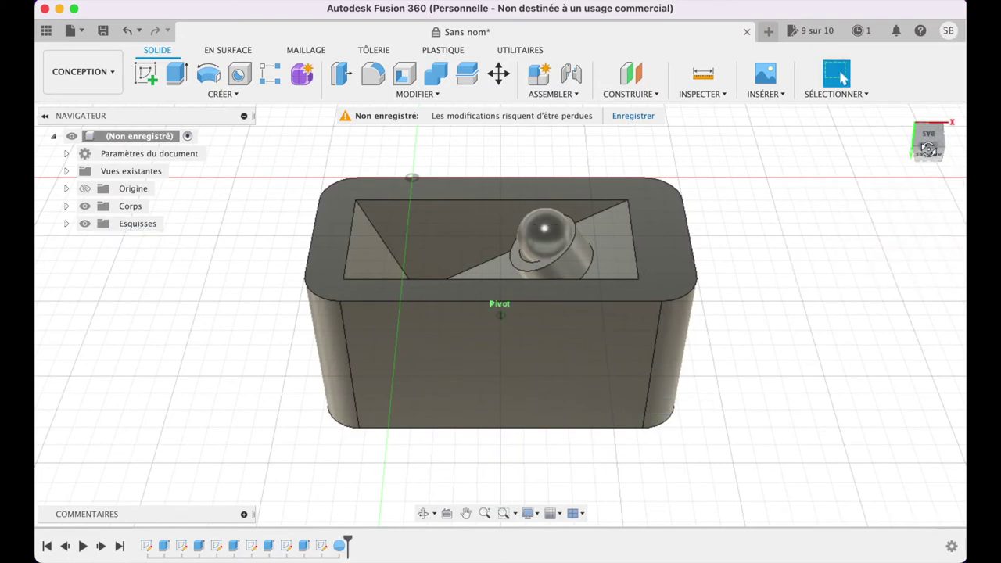
Step: Move the sphere face about 1 mm sideways and -1 mm vertically
{"action": "left_click", "coordinate": [928, 148]}
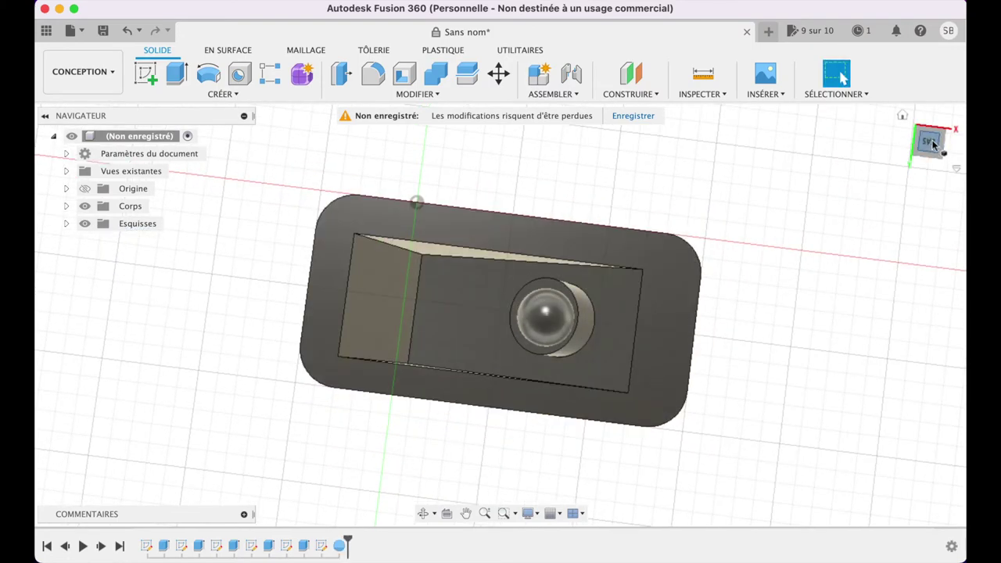
{"action": "left_click_drag", "start_coordinate": [933, 144], "coordinate": [925, 86]}
{"action": "left_click", "coordinate": [925, 157]}
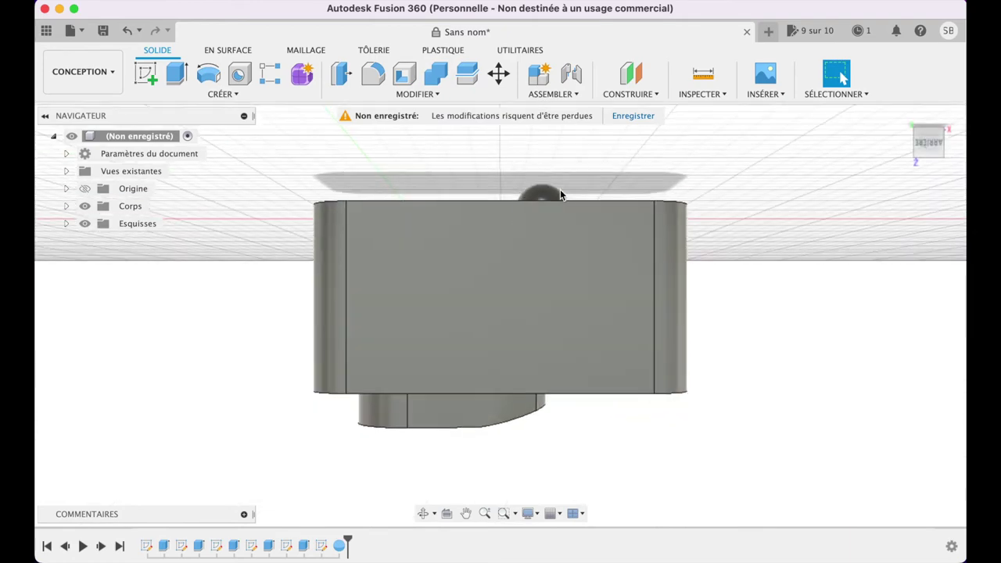
{"action": "middle_click_drag", "start_coordinate": [559, 189], "coordinate": [559, 201], "text": "shift"}
{"action": "scroll", "coordinate": [531, 270], "scroll_direction": "up", "scroll_amount": 3}
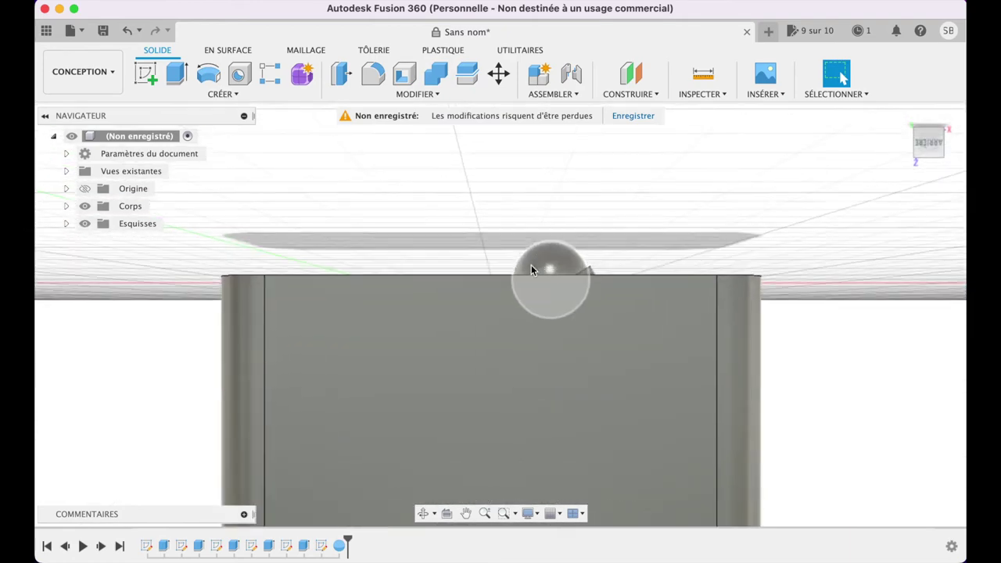
{"action": "scroll", "coordinate": [535, 266], "scroll_direction": "up", "scroll_amount": 3}
{"action": "left_click", "coordinate": [562, 260]}
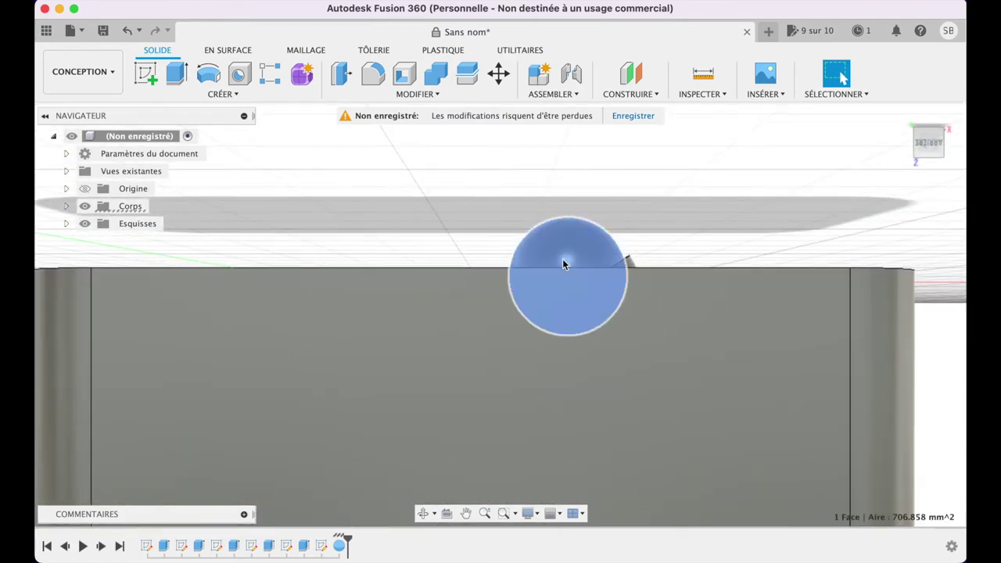
{"action": "key", "text": "m"}
{"action": "left_click_drag", "start_coordinate": [567, 319], "coordinate": [568, 342]}
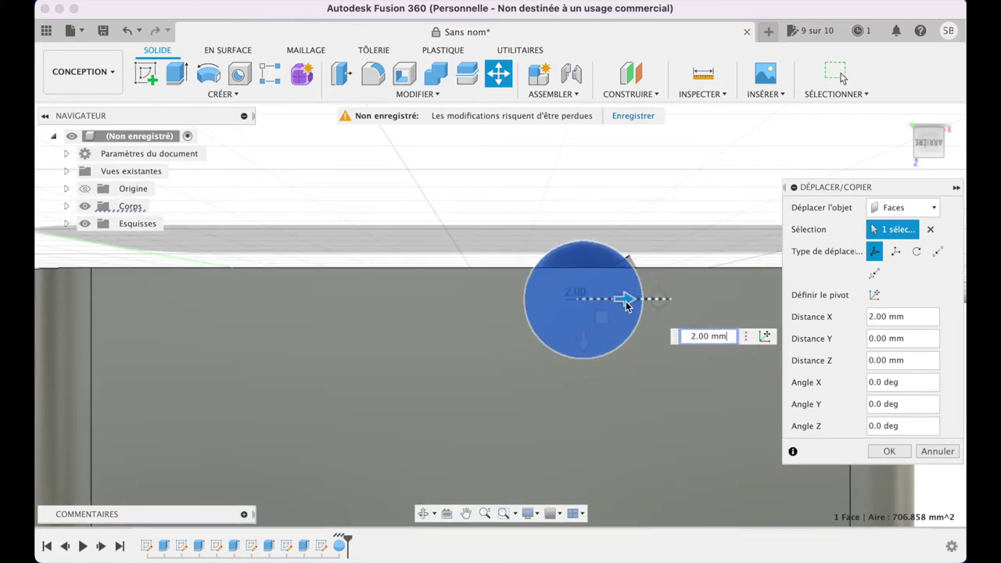
{"action": "left_click_drag", "start_coordinate": [584, 324], "coordinate": [585, 355]}
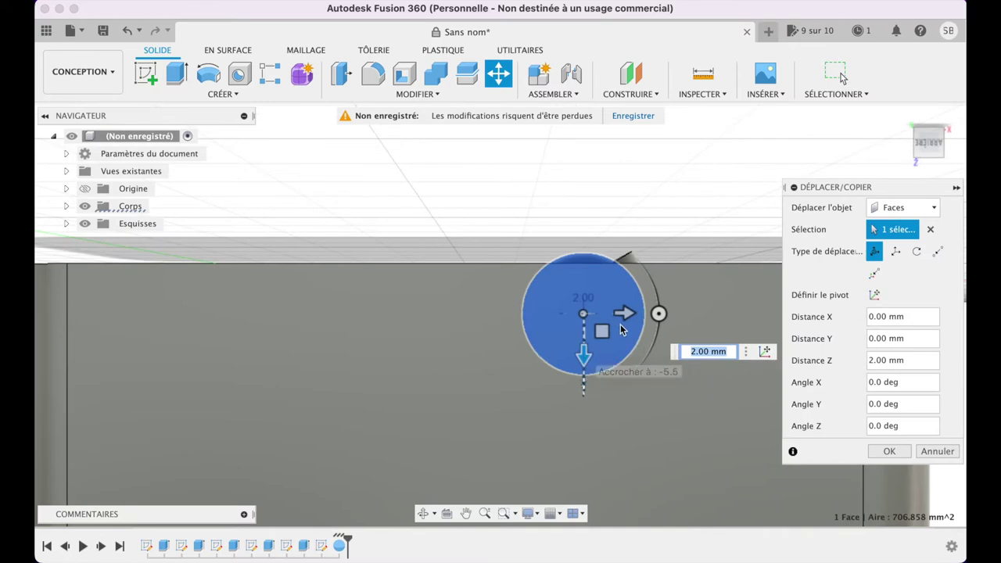
{"action": "left_click_drag", "start_coordinate": [628, 315], "coordinate": [636, 313]}
{"action": "left_click_drag", "start_coordinate": [592, 356], "coordinate": [592, 348]}
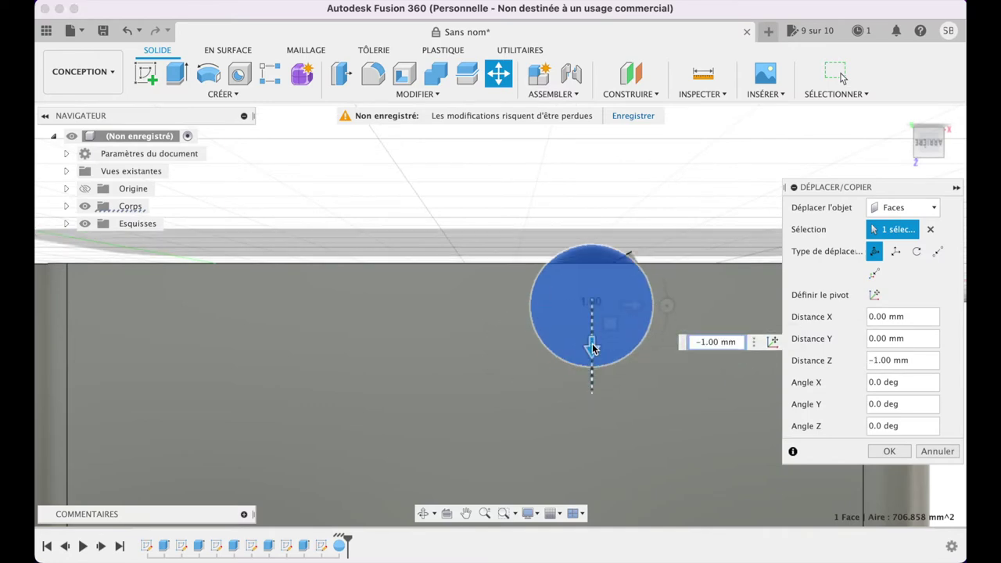
{"action": "key", "text": "Return"}
Step: Move the sphere face again, entering a -0.5 mm Y distance
{"action": "left_click", "coordinate": [913, 125]}
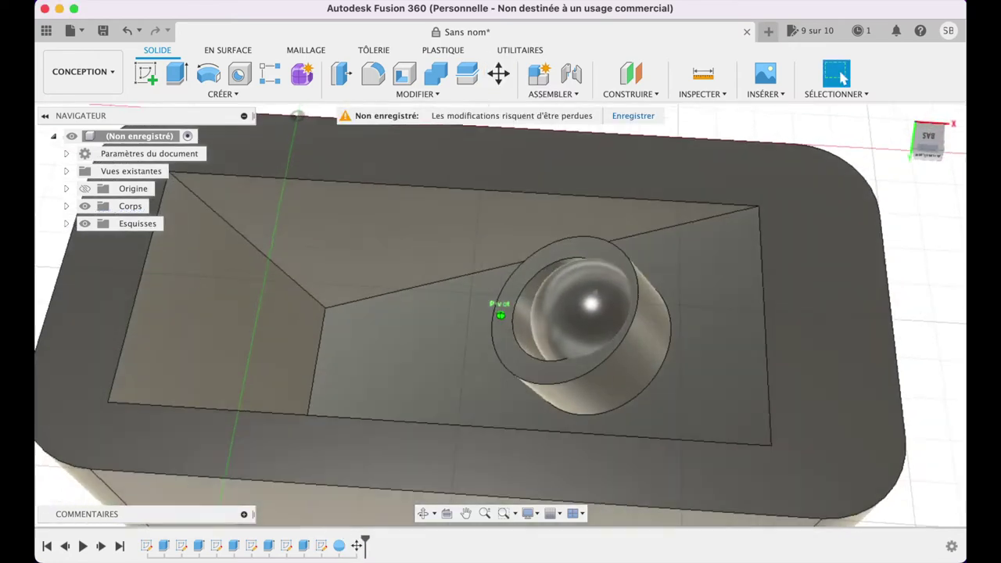
{"action": "left_click", "coordinate": [928, 141]}
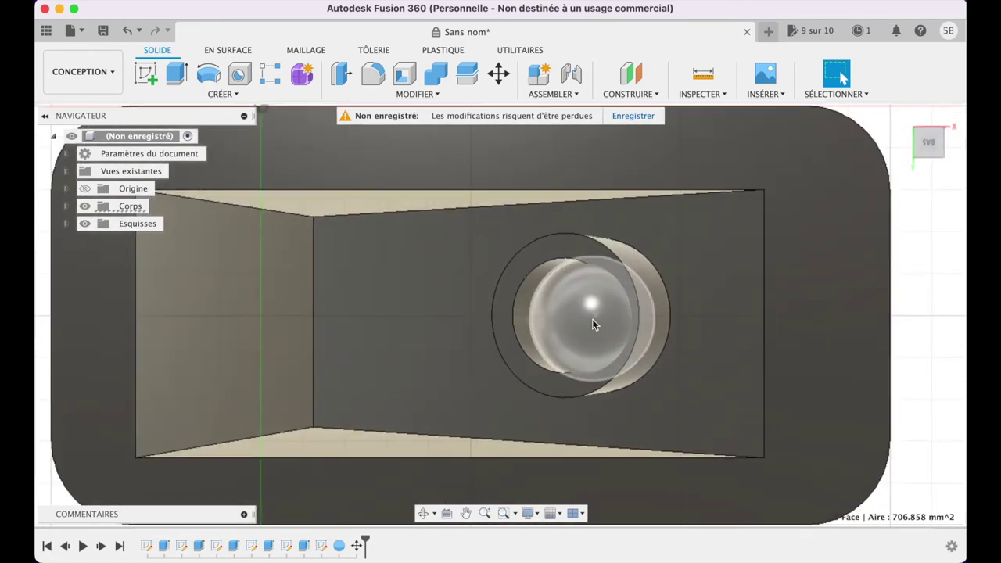
{"action": "left_click", "coordinate": [592, 324]}
{"action": "key", "text": "m"}
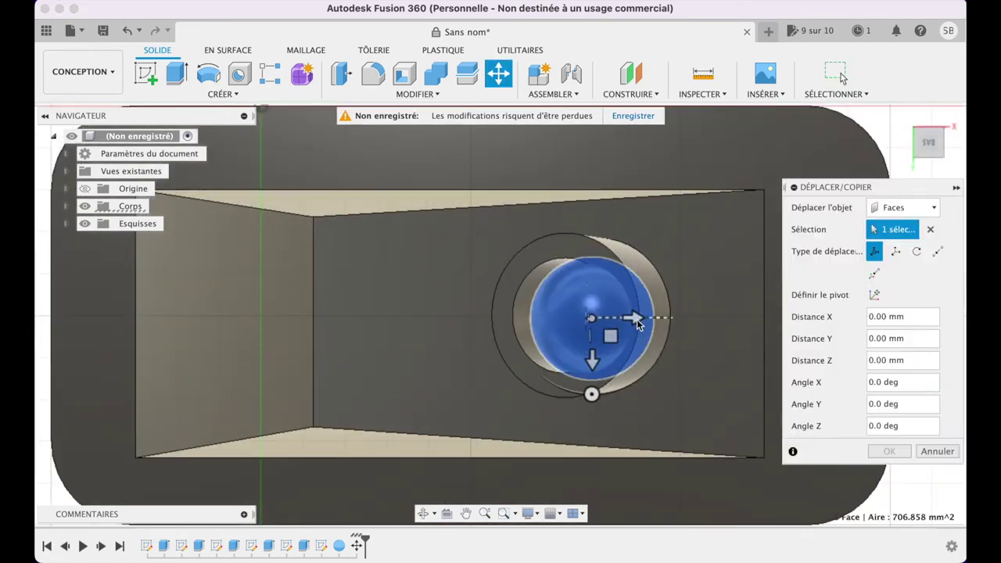
{"action": "left_click_drag", "start_coordinate": [636, 318], "coordinate": [604, 318]}
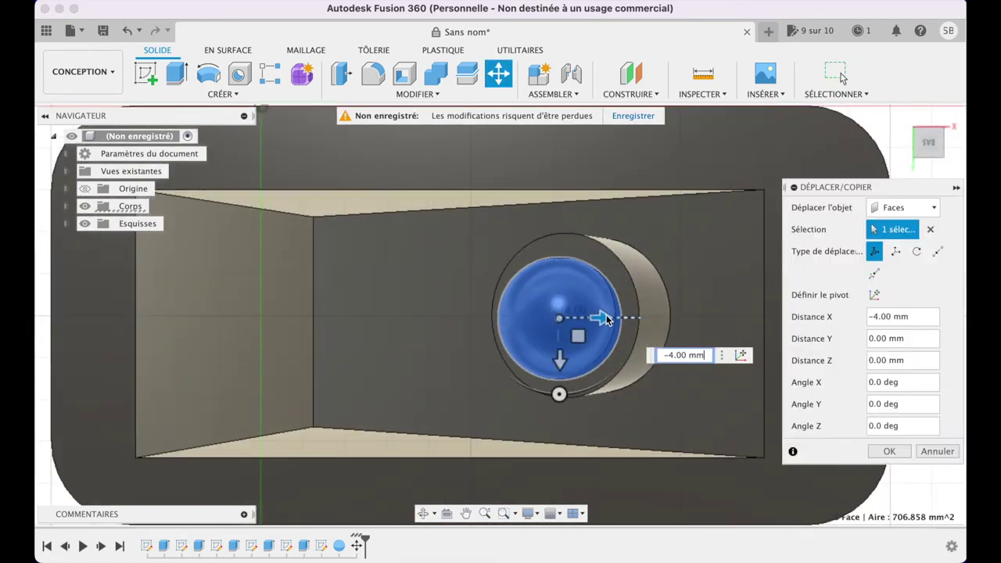
{"action": "left_click_drag", "start_coordinate": [558, 364], "coordinate": [558, 360]}
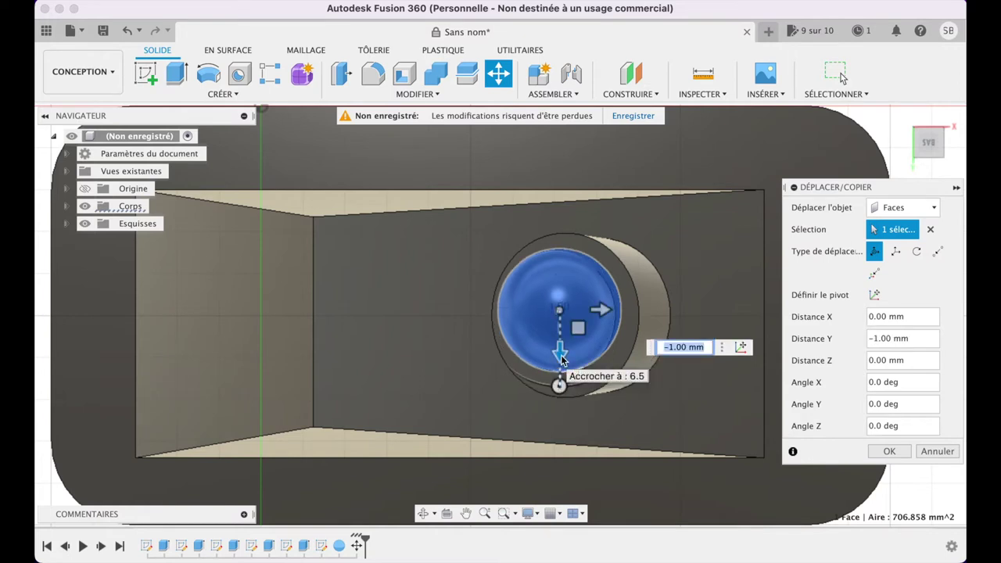
{"action": "left_click_drag", "start_coordinate": [560, 353], "coordinate": [559, 352]}
{"action": "left_click", "coordinate": [687, 347]}
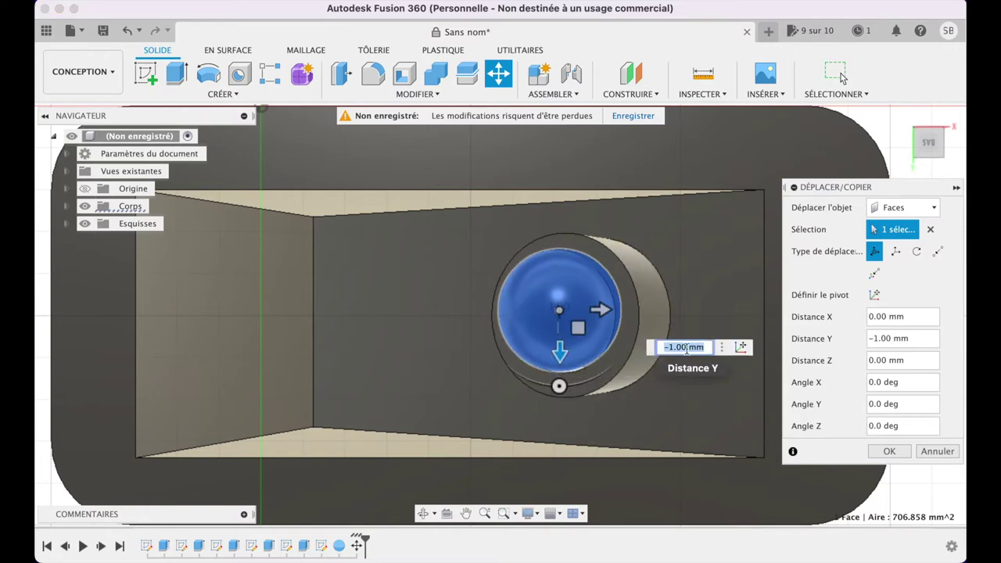
{"action": "type", "text": "-0,5"}
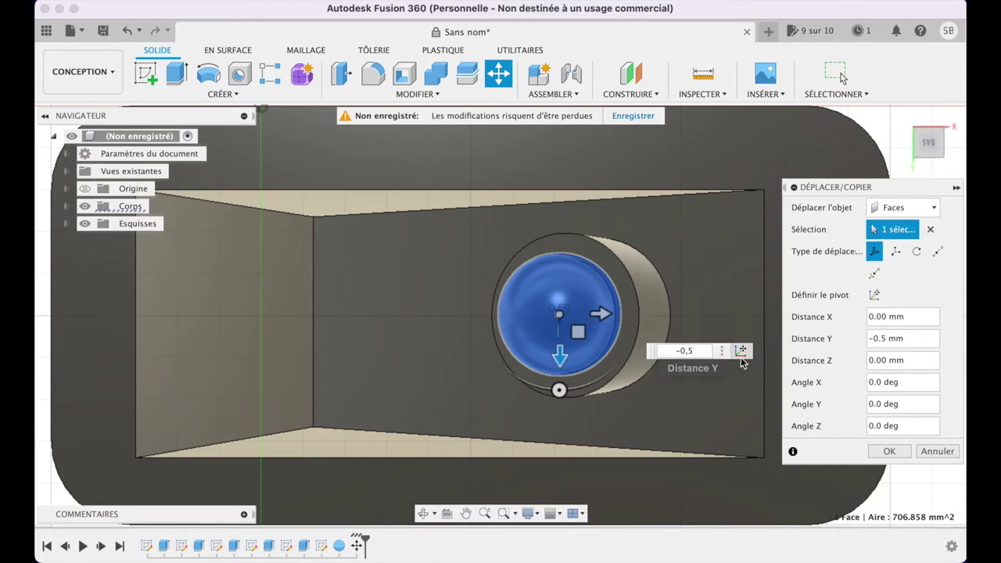
{"action": "left_click", "coordinate": [892, 453]}
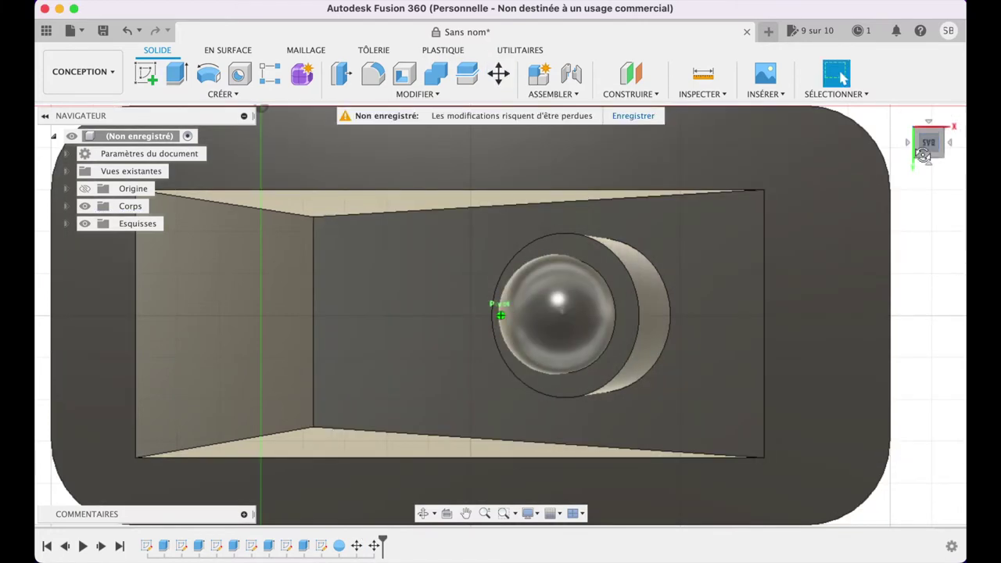
Step: Extrude the underside rim face around the recess 7 mm, joined to the body
{"action": "left_click_drag", "start_coordinate": [922, 153], "coordinate": [913, 181]}
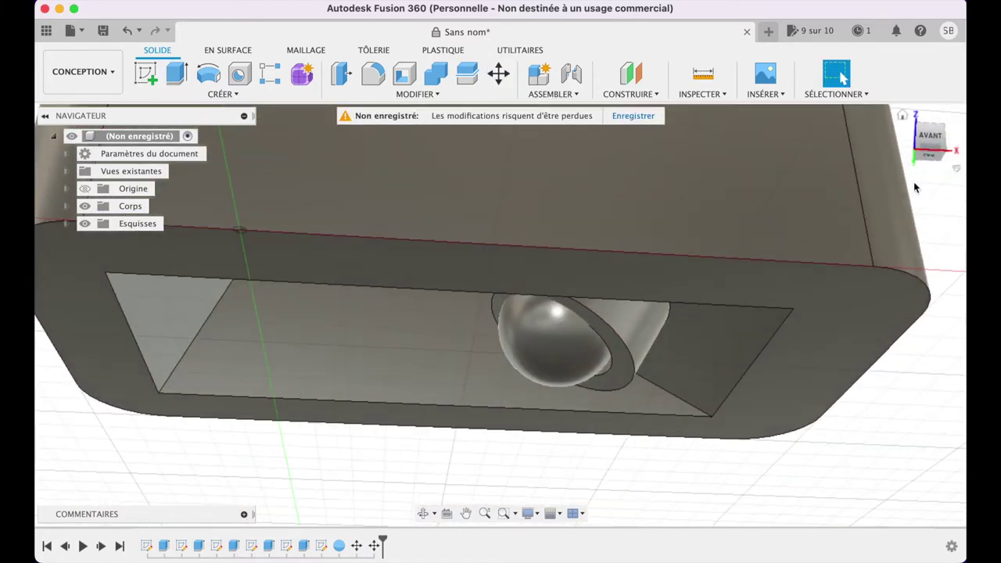
{"action": "left_click", "coordinate": [838, 294]}
{"action": "key", "text": "e"}
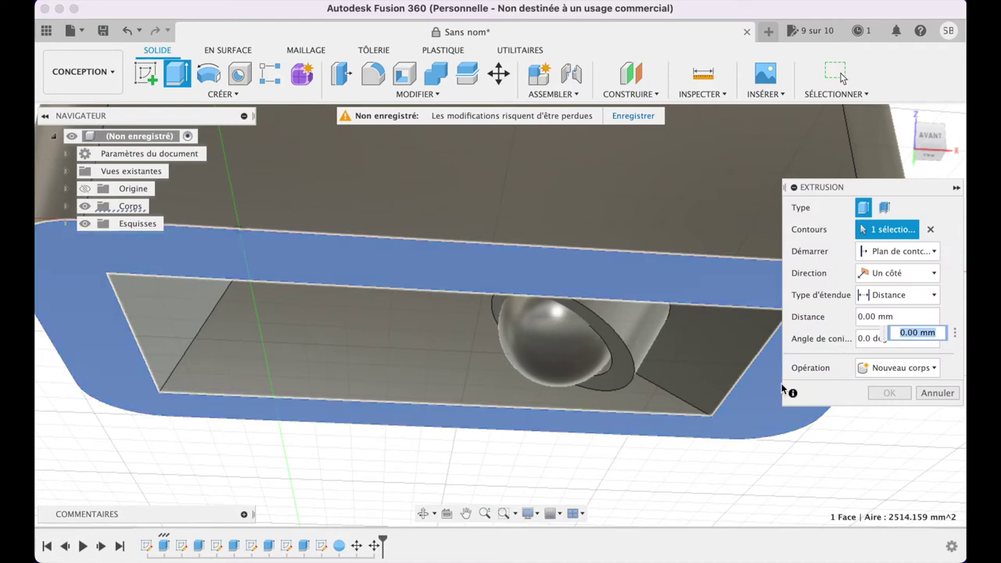
{"action": "left_click_drag", "start_coordinate": [864, 192], "coordinate": [641, 227]}
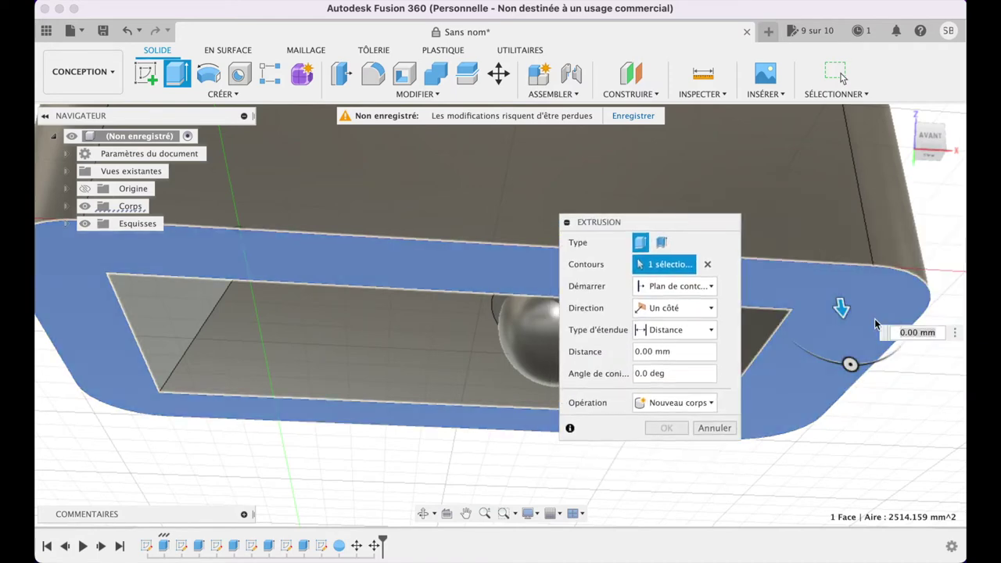
{"action": "left_click_drag", "start_coordinate": [840, 309], "coordinate": [836, 371]}
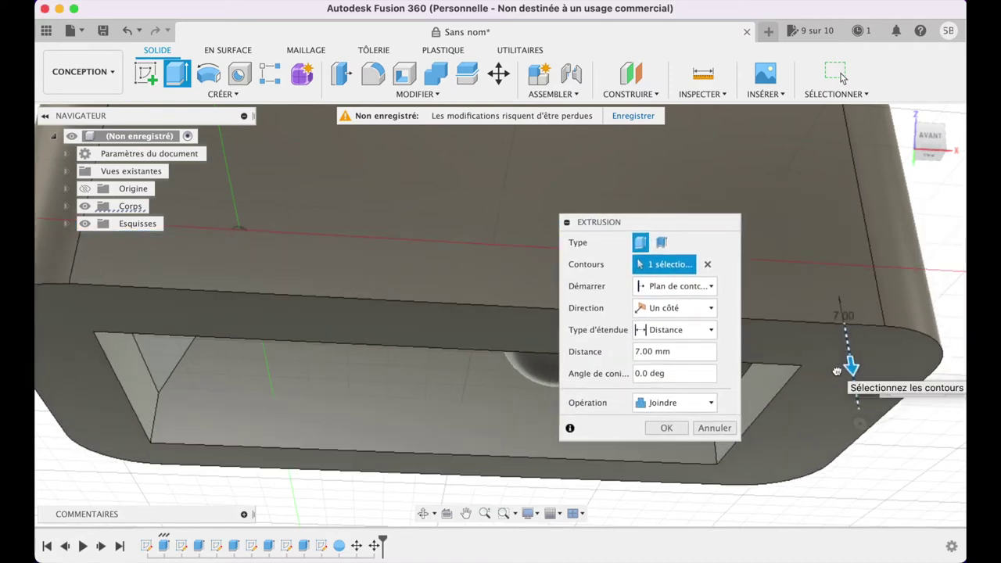
{"action": "left_click", "coordinate": [666, 427]}
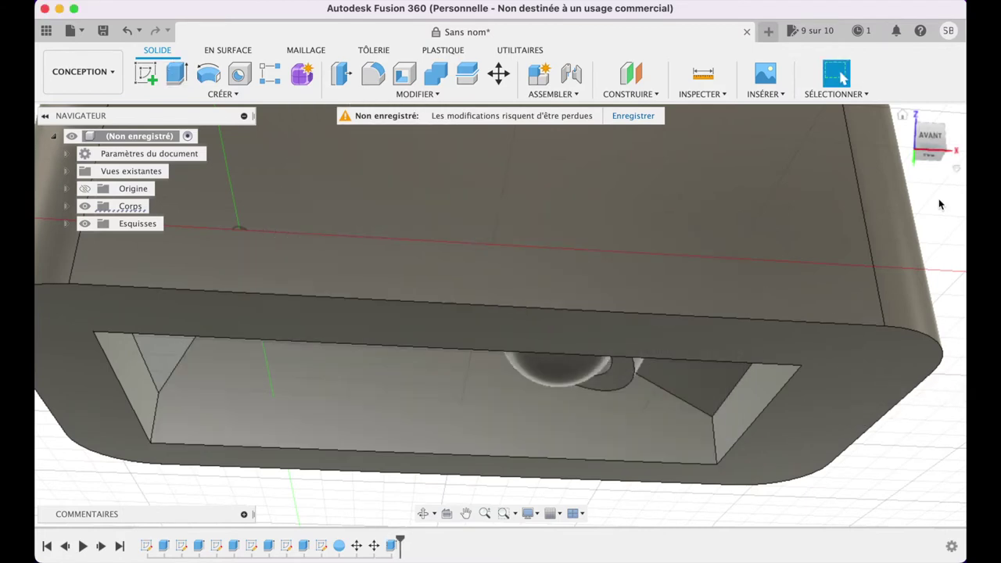
{"action": "middle_click_drag", "start_coordinate": [500, 313], "coordinate": [500, 254], "text": "shift"}
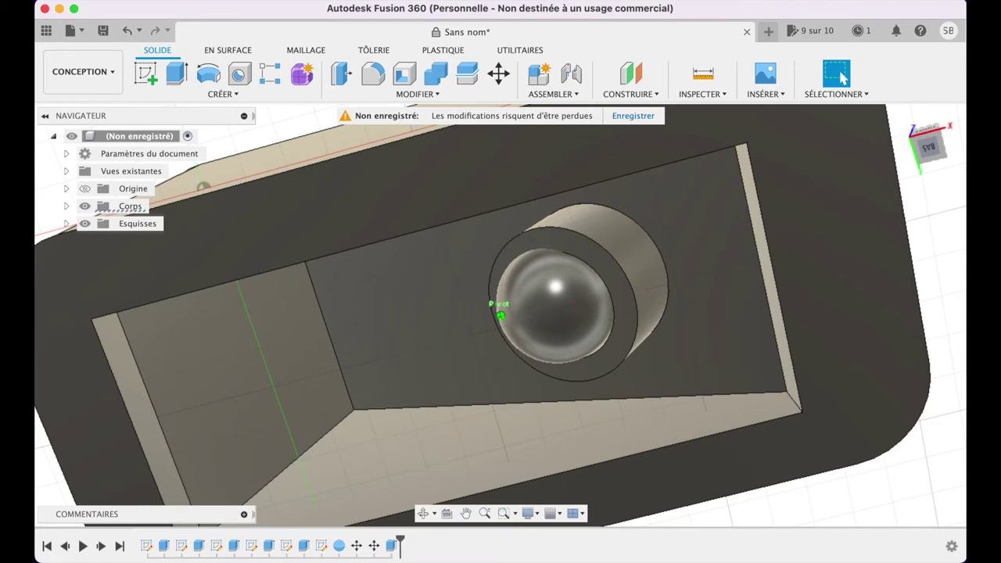
Step: Combine the sphere into the scanner body as a cut, then begin renaming the third body
{"action": "middle_click_drag", "start_coordinate": [501, 313], "coordinate": [892, 100], "text": "shift"}
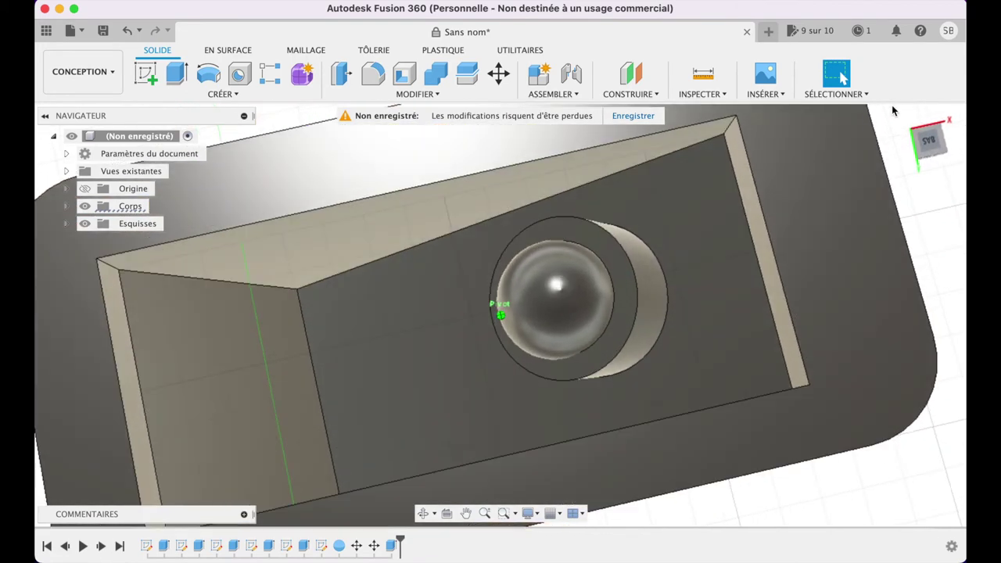
{"action": "left_click", "coordinate": [435, 73]}
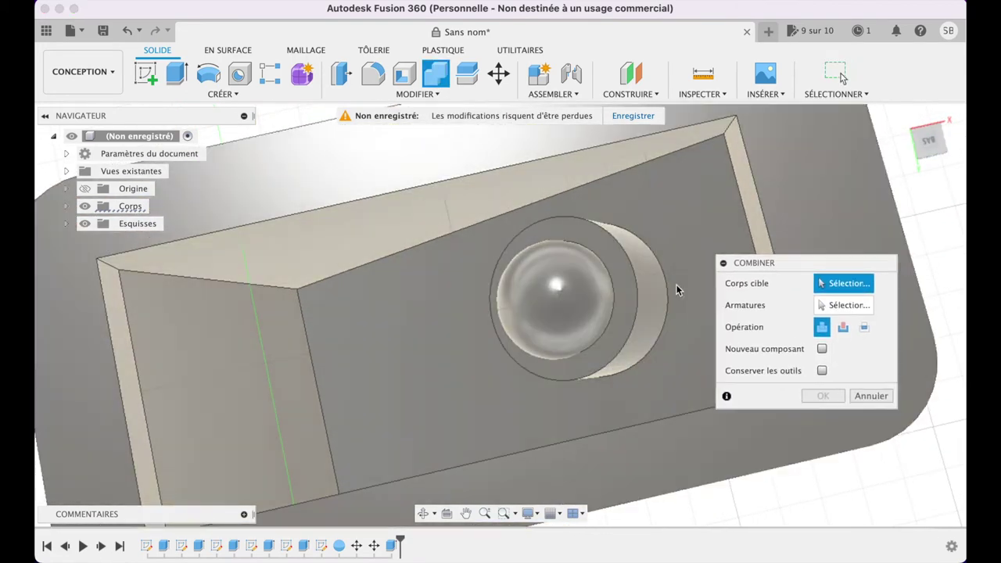
{"action": "left_click", "coordinate": [638, 284]}
{"action": "left_click", "coordinate": [582, 301]}
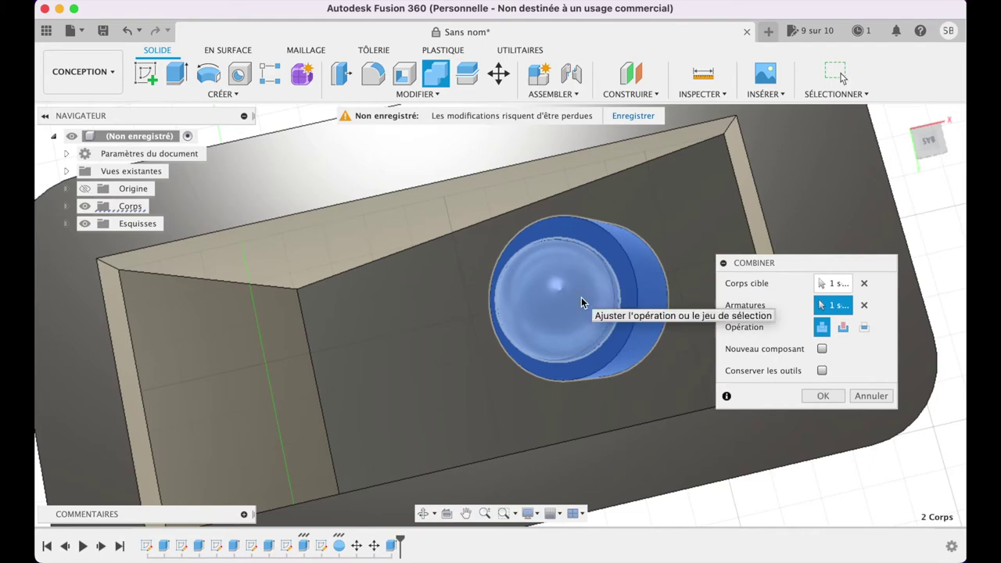
{"action": "left_click", "coordinate": [823, 395]}
{"action": "left_click", "coordinate": [66, 206]}
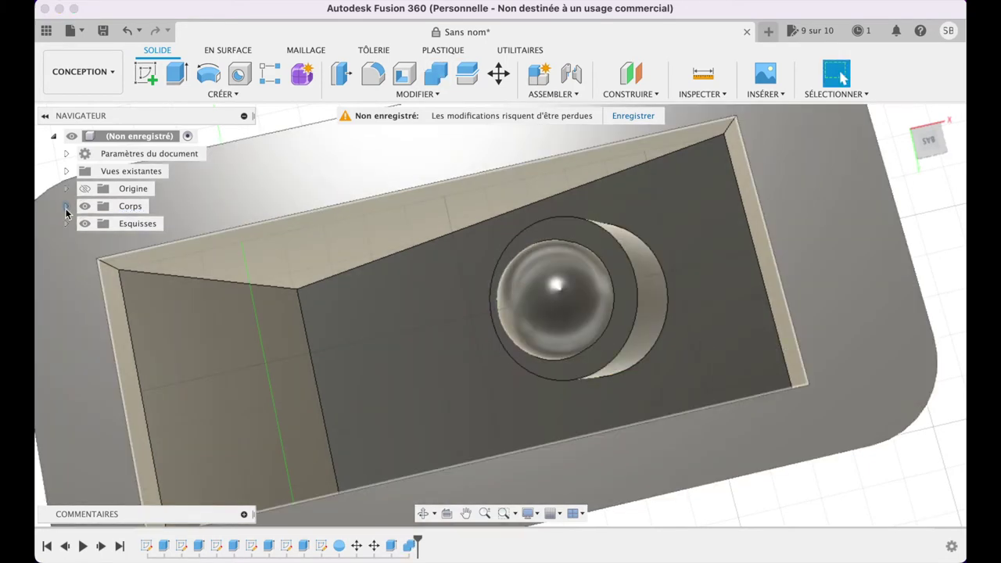
{"action": "double_click", "coordinate": [146, 258]}
{"action": "type", "text": "Camera"}
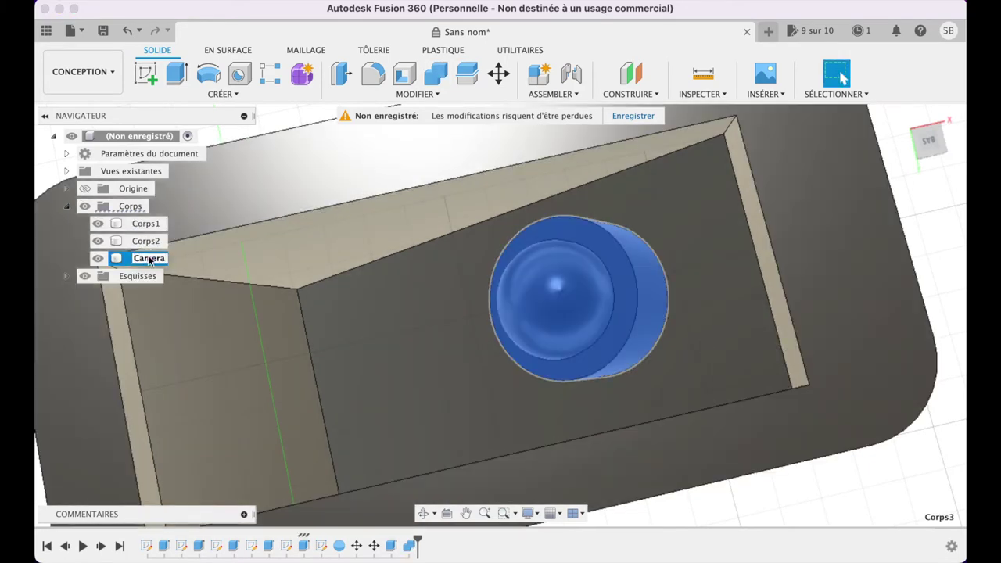
Step: Name the bodies Camera, Bouton and Corps scanner in the browser
{"action": "key", "text": "Return"}
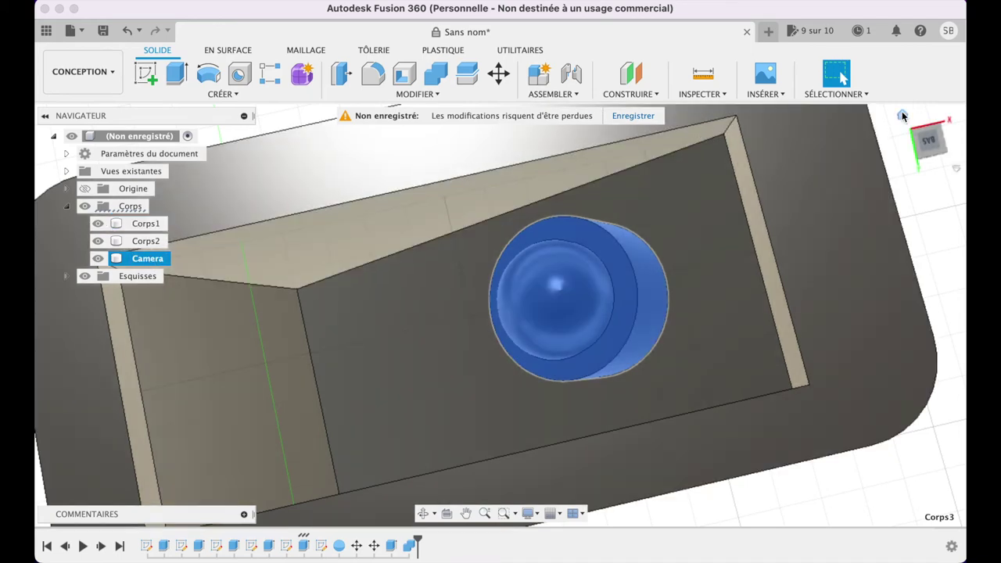
{"action": "left_click", "coordinate": [902, 115]}
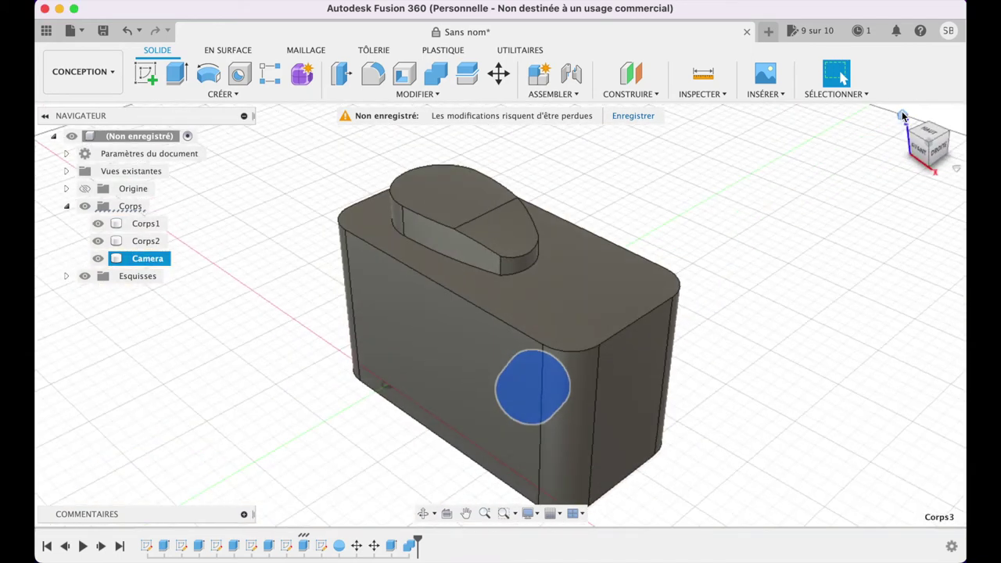
{"action": "left_click", "coordinate": [418, 338]}
{"action": "left_click", "coordinate": [498, 235]}
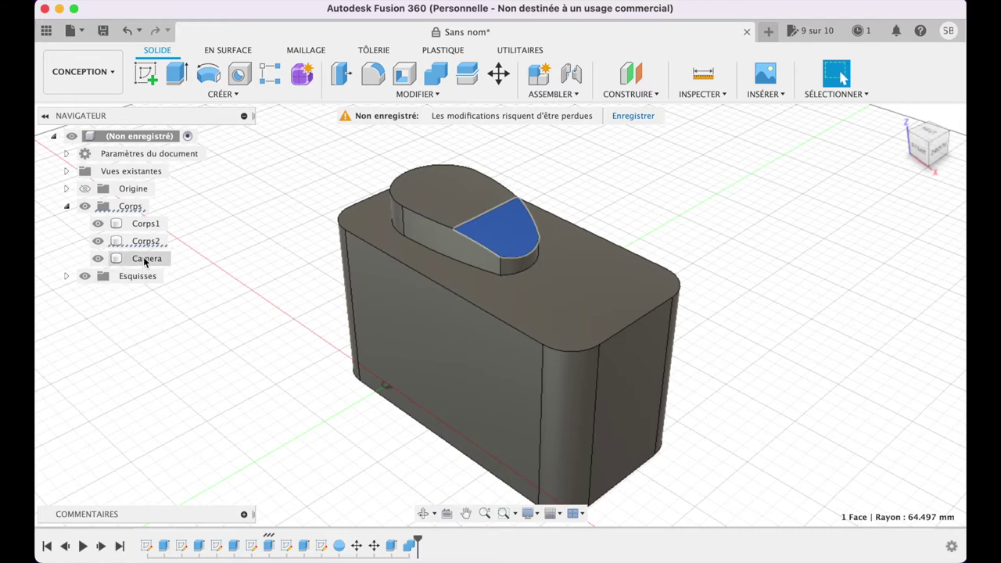
{"action": "double_click", "coordinate": [148, 241]}
{"action": "type", "text": "Bouton"}
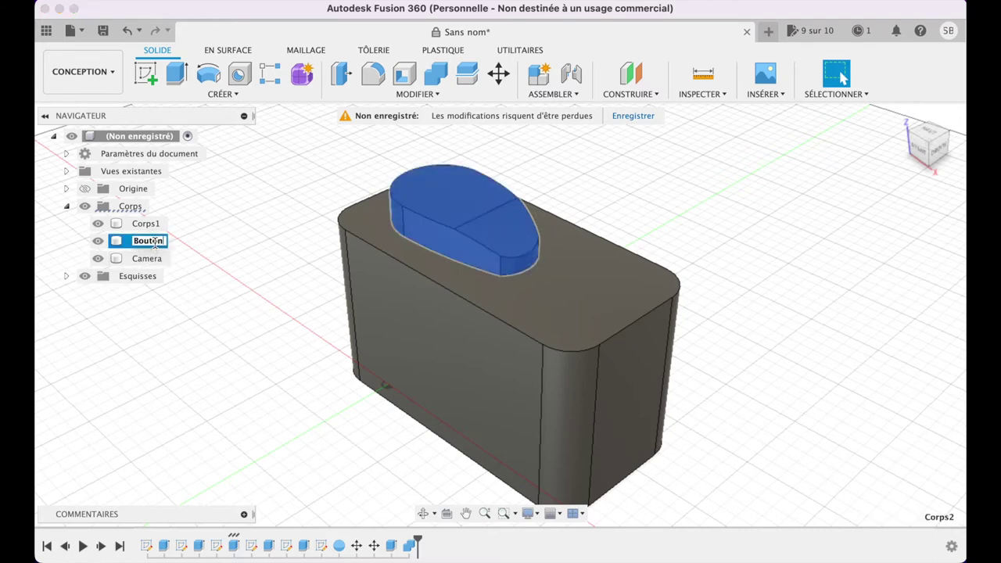
{"action": "double_click", "coordinate": [147, 223]}
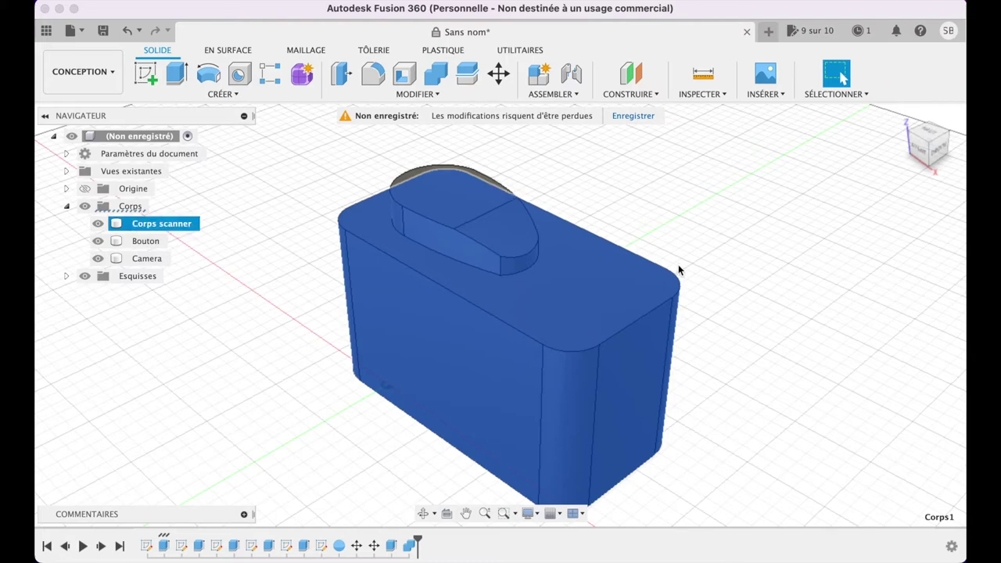
{"action": "mouse_move", "coordinate": [921, 155]}
{"action": "left_mouse_down"}
{"action": "mouse_move", "coordinate": [938, 150]}
{"action": "mouse_move", "coordinate": [878, 180]}
{"action": "left_mouse_up"}
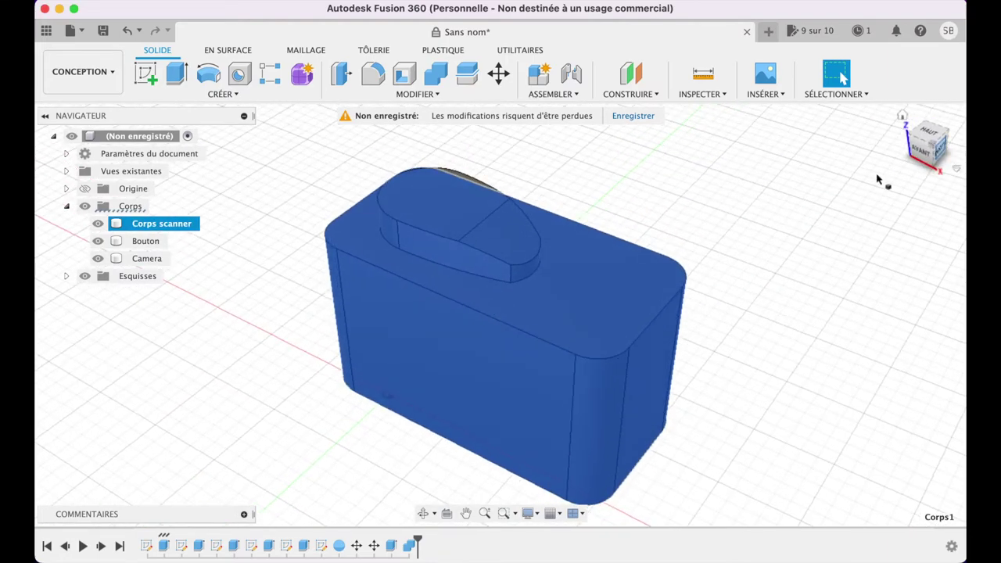
Step: Fillet the edge across the top of the button
{"action": "left_click", "coordinate": [373, 76]}
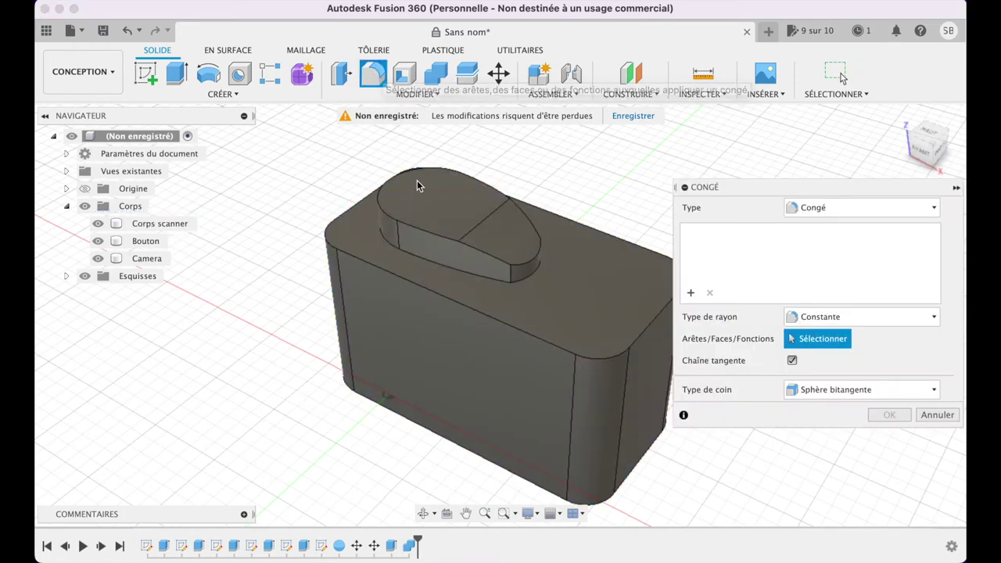
{"action": "left_click", "coordinate": [490, 224]}
{"action": "left_click_drag", "start_coordinate": [486, 211], "coordinate": [482, 207]}
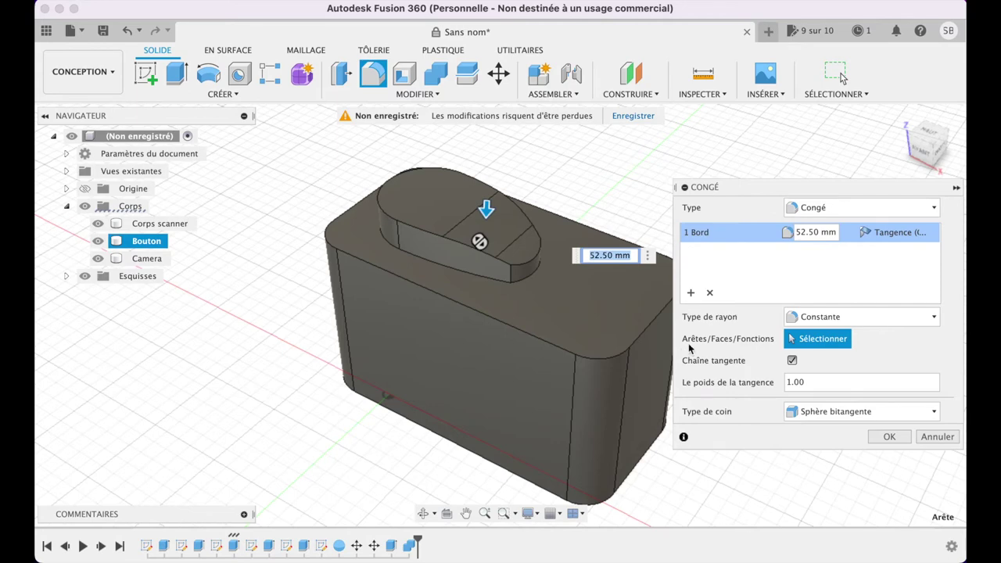
{"action": "left_click", "coordinate": [889, 437]}
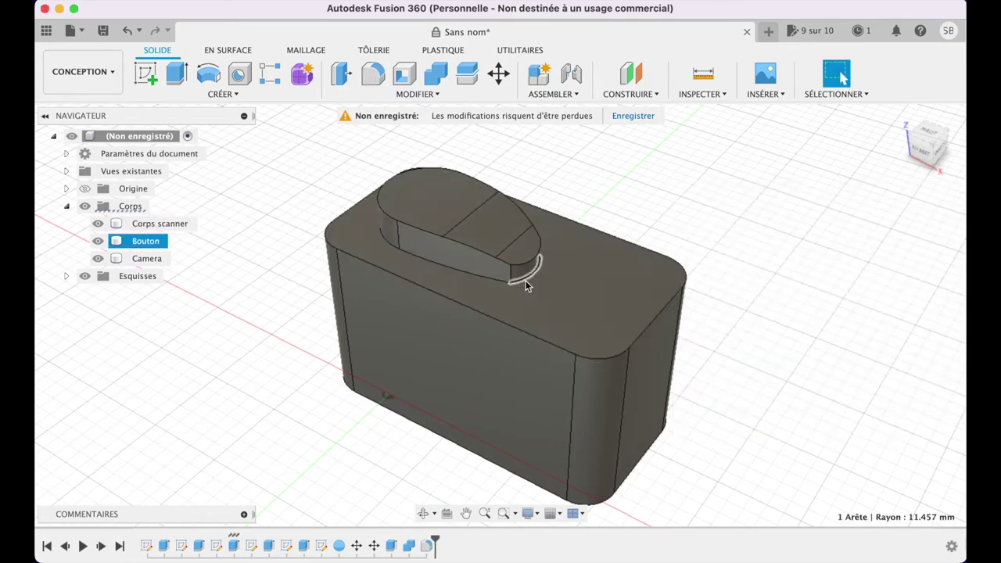
Step: Try filleting the button's curved end edge, then dismiss the error and cancel
{"action": "left_click", "coordinate": [373, 76]}
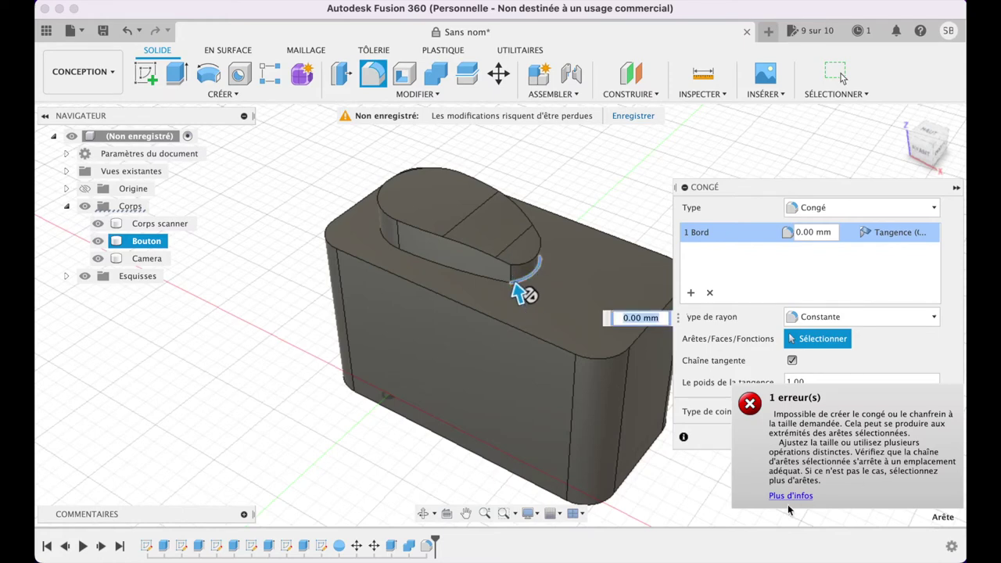
{"action": "left_click", "coordinate": [752, 405]}
{"action": "left_click", "coordinate": [920, 478]}
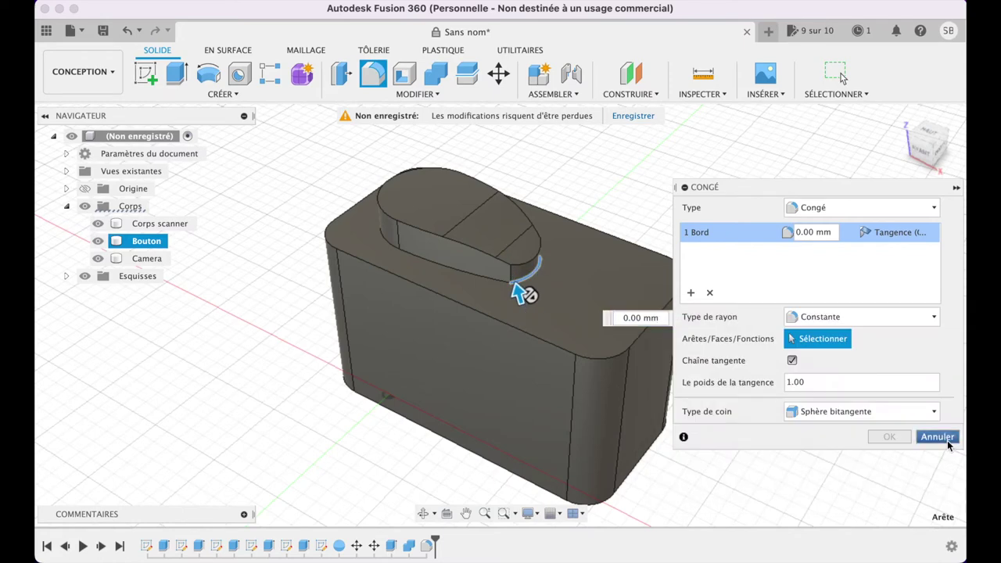
{"action": "left_click", "coordinate": [938, 437]}
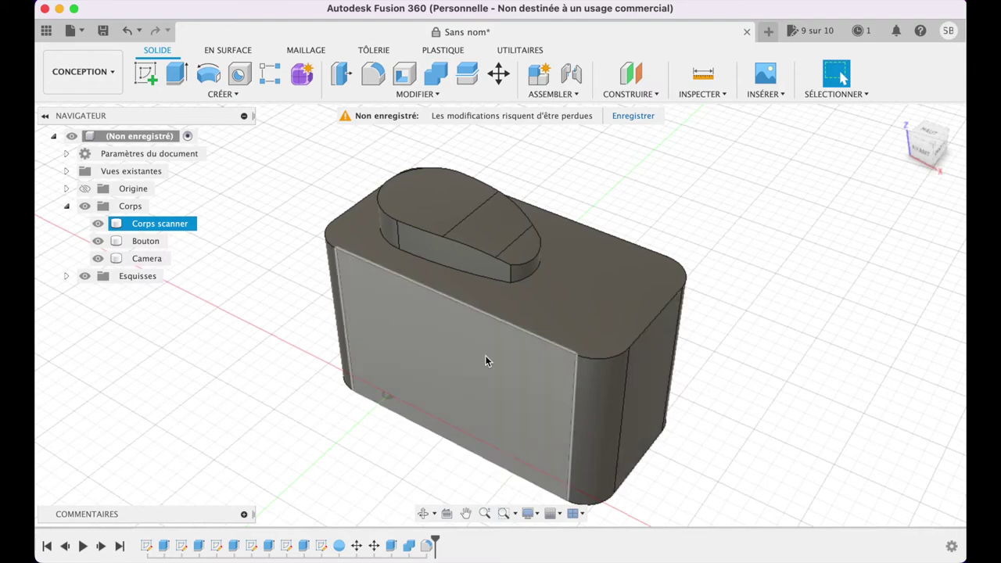
{"action": "left_click", "coordinate": [920, 157]}
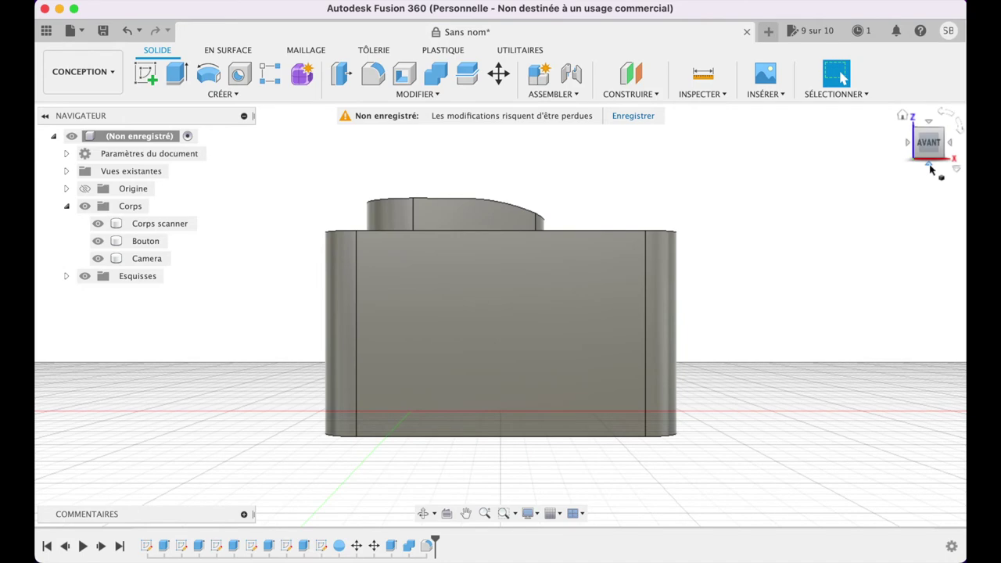
Step: On the body face, sketch an arc over the top edge closed by a straight line
{"action": "left_click", "coordinate": [931, 169]}
{"action": "left_click", "coordinate": [145, 73]}
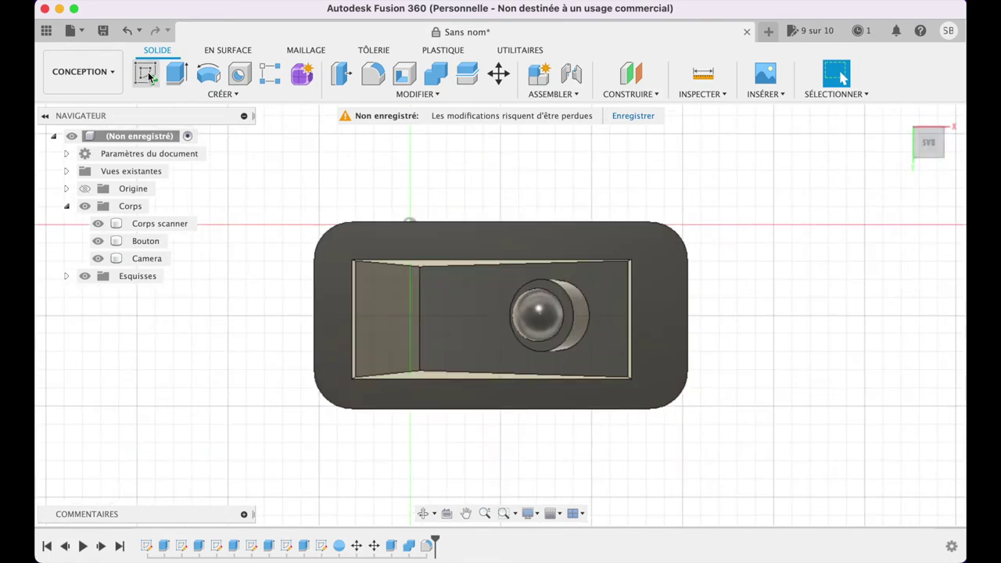
{"action": "left_click", "coordinate": [474, 246]}
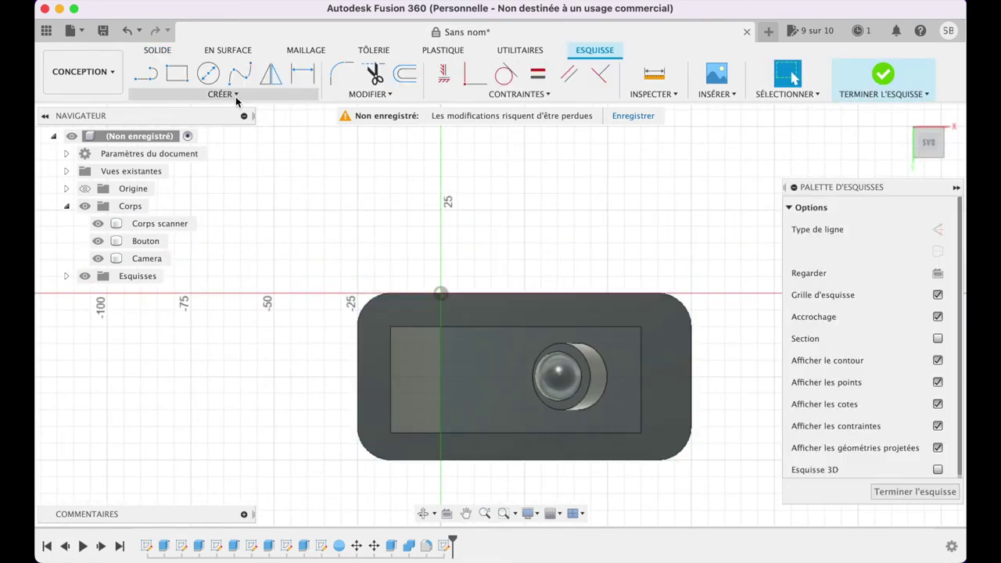
{"action": "left_click", "coordinate": [224, 94]}
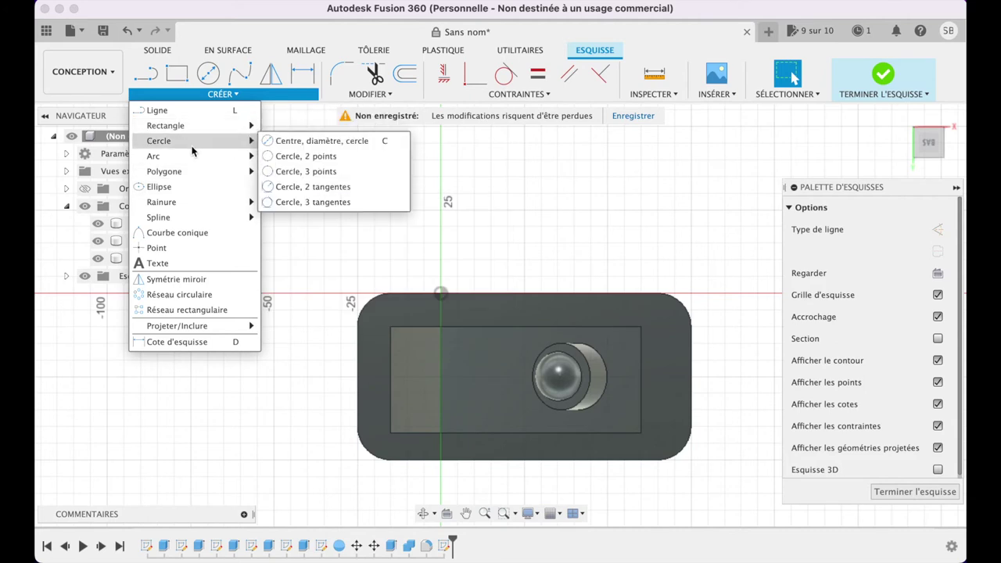
{"action": "mouse_move", "coordinate": [153, 155]}
{"action": "left_click", "coordinate": [295, 156]}
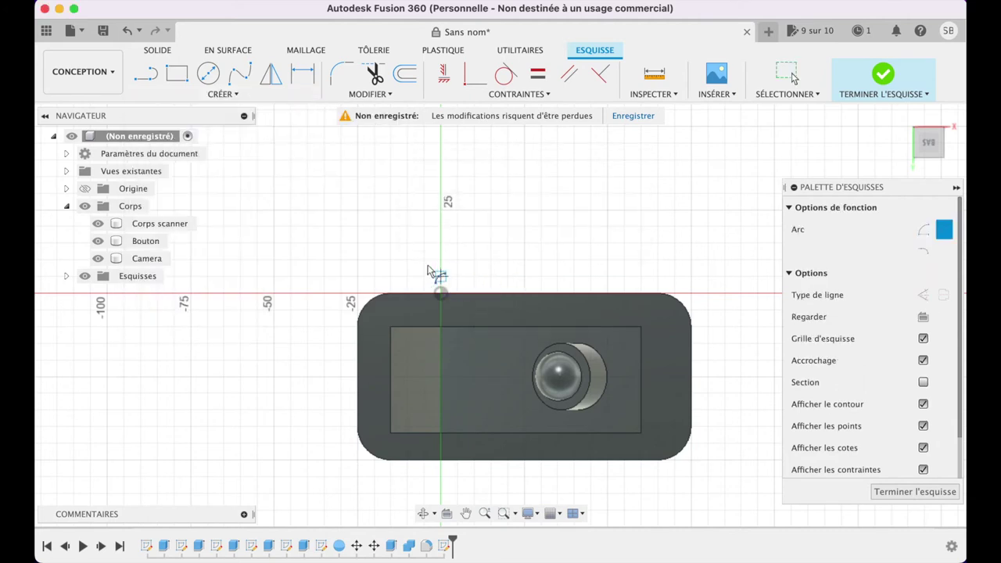
{"action": "left_click", "coordinate": [623, 276]}
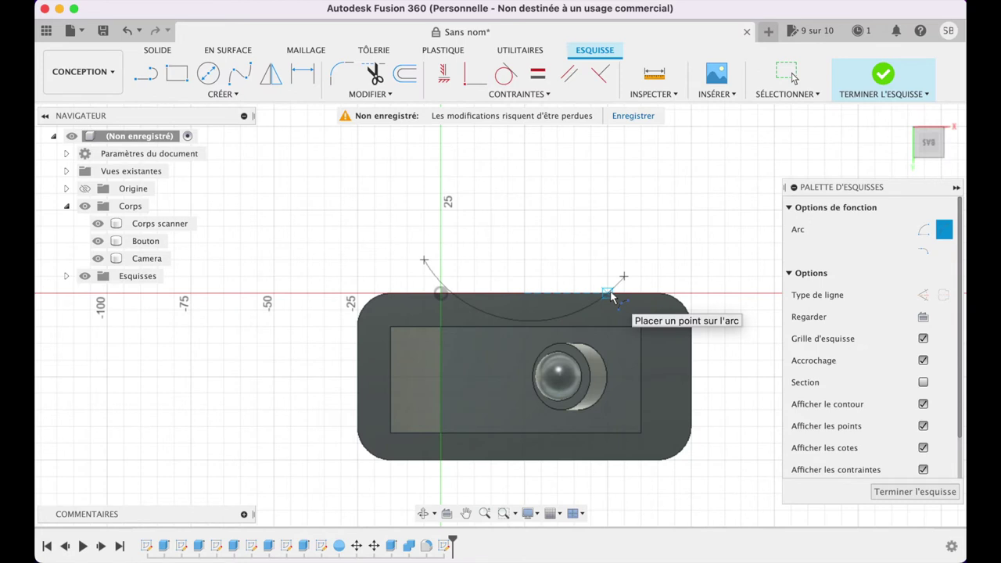
{"action": "left_click", "coordinate": [540, 312]}
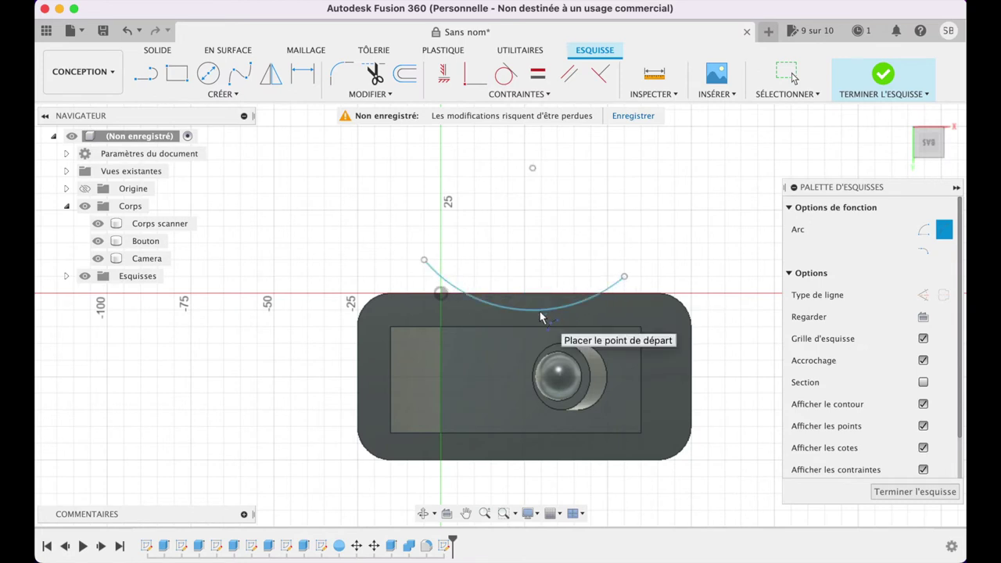
{"action": "left_click", "coordinate": [153, 78]}
{"action": "left_click", "coordinate": [424, 259]}
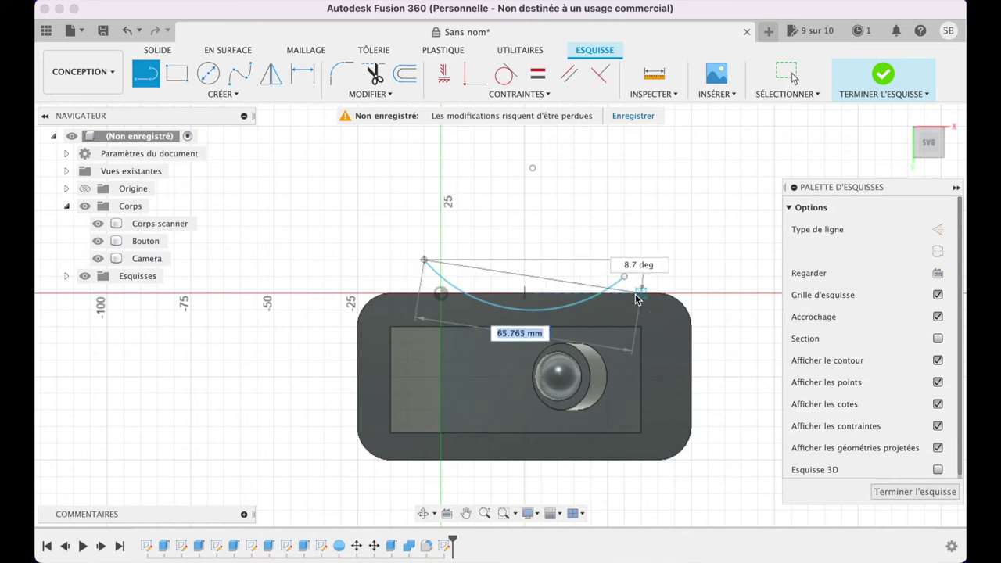
{"action": "left_click", "coordinate": [624, 277]}
Step: Extrude both lens contours two-sided, 40 mm and 10 mm, as new body Corps5
{"action": "key", "text": "e"}
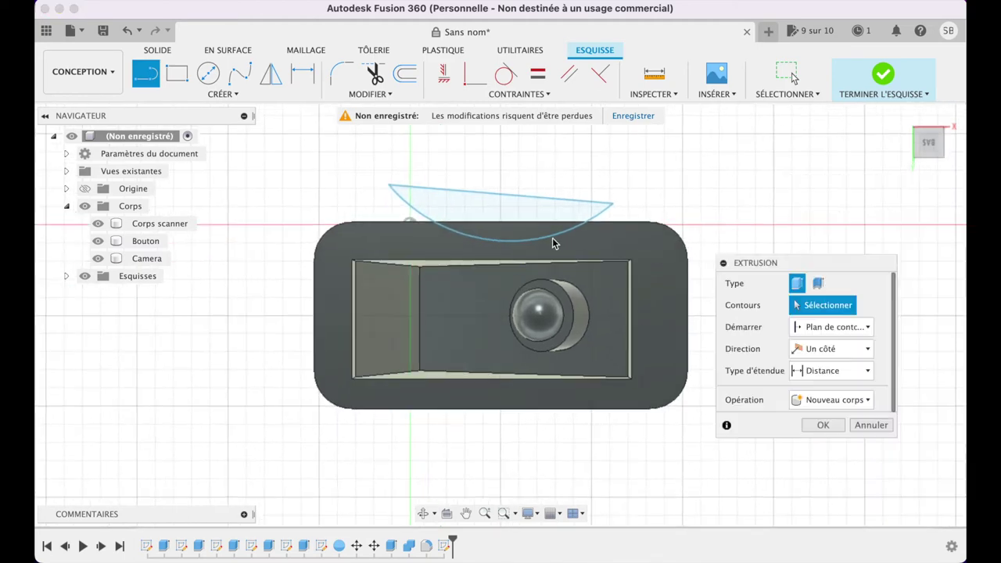
{"action": "left_click", "coordinate": [542, 211]}
{"action": "left_click", "coordinate": [529, 226]}
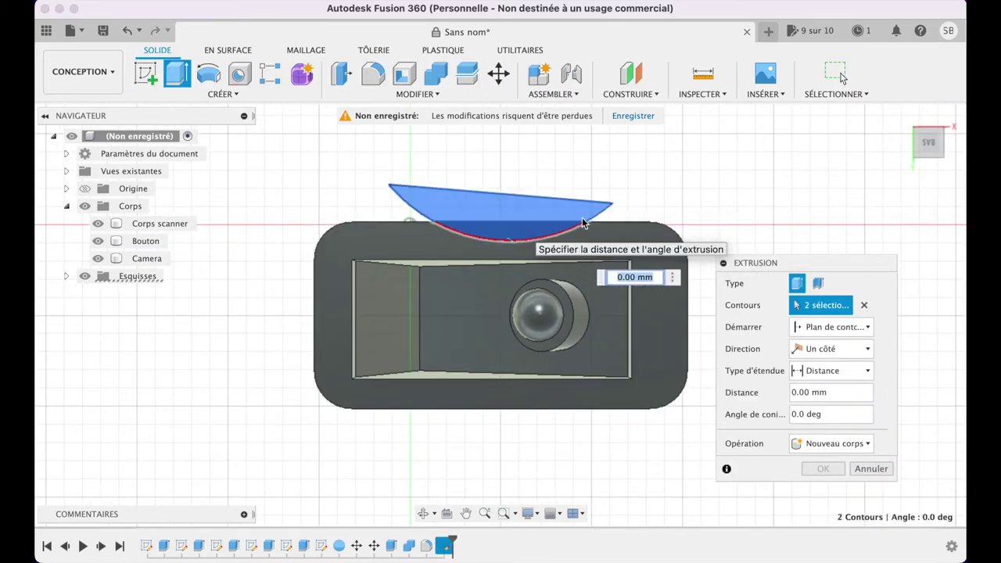
{"action": "left_click", "coordinate": [941, 156]}
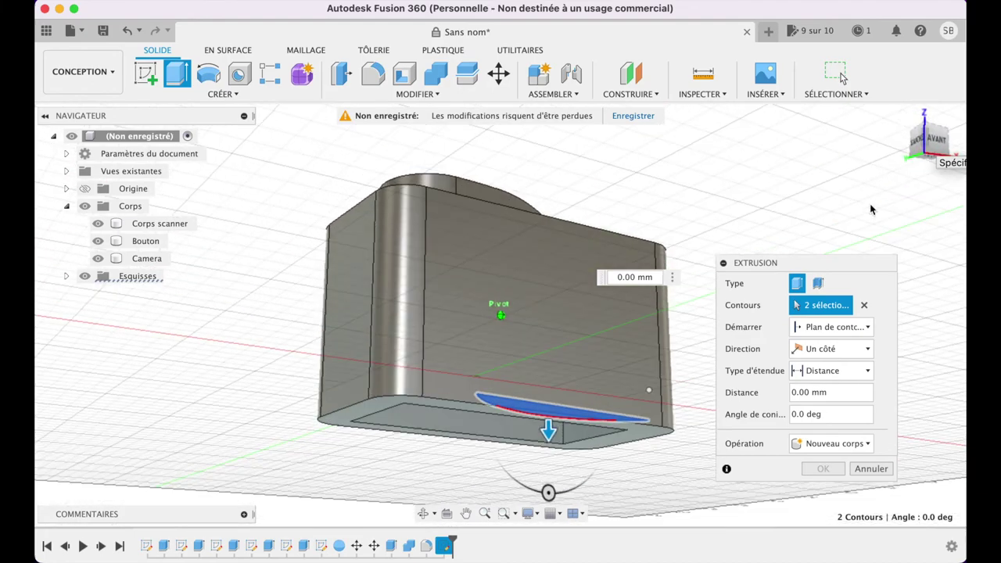
{"action": "left_click_drag", "start_coordinate": [547, 424], "coordinate": [544, 251]}
{"action": "left_click", "coordinate": [852, 349]}
{"action": "left_click", "coordinate": [824, 364]}
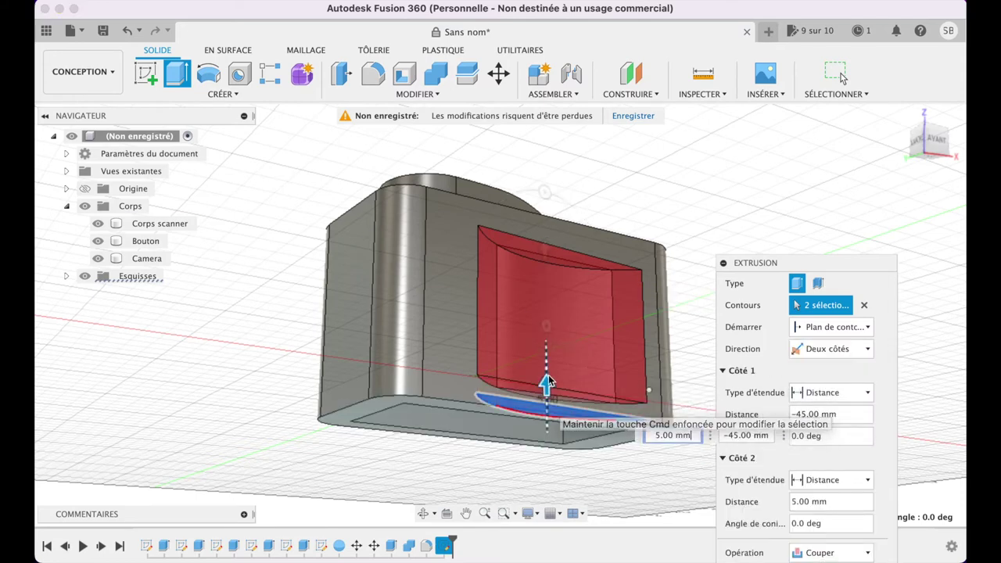
{"action": "left_click_drag", "start_coordinate": [548, 379], "coordinate": [547, 258]}
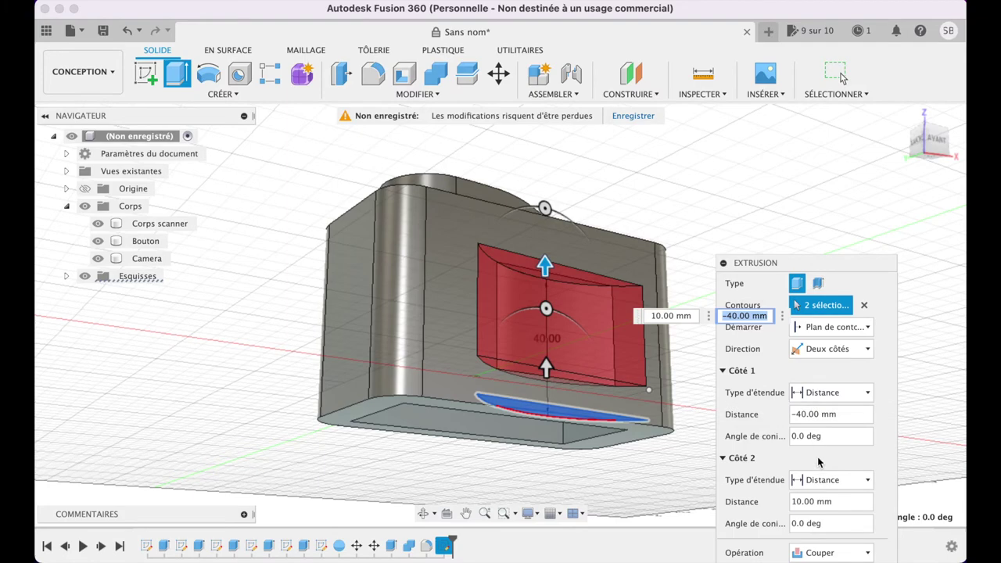
{"action": "left_click_drag", "start_coordinate": [844, 263], "coordinate": [847, 179]}
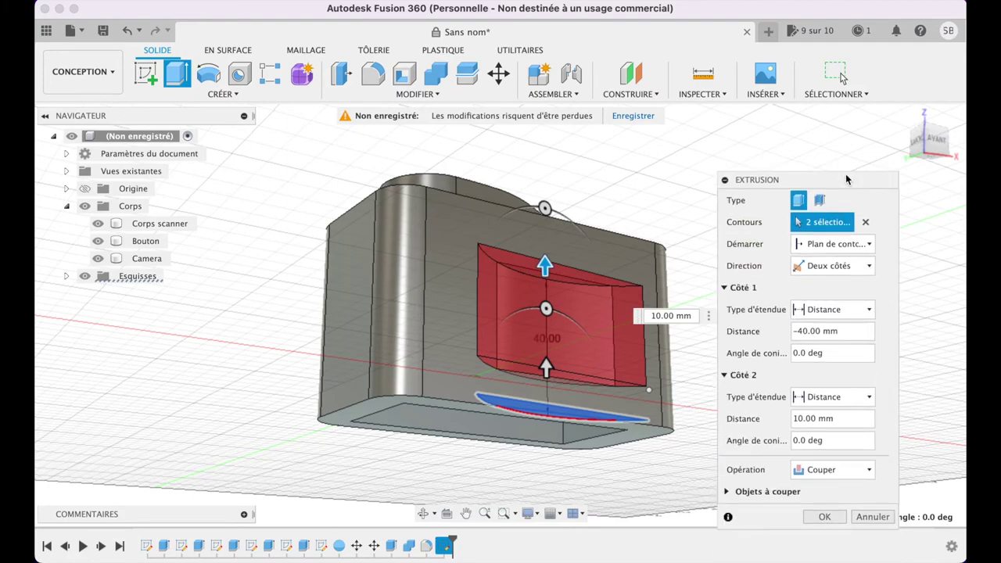
{"action": "left_click", "coordinate": [843, 468]}
{"action": "left_click", "coordinate": [824, 536]}
{"action": "key", "text": "Return"}
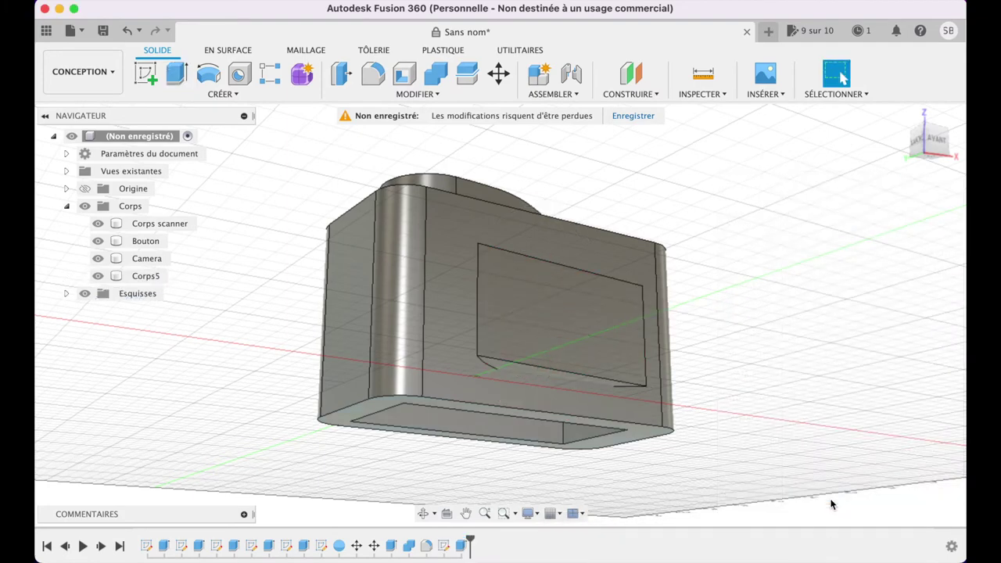
Step: Mirror body Corps5 across the mid plane as new body Corps6
{"action": "left_click", "coordinate": [903, 115]}
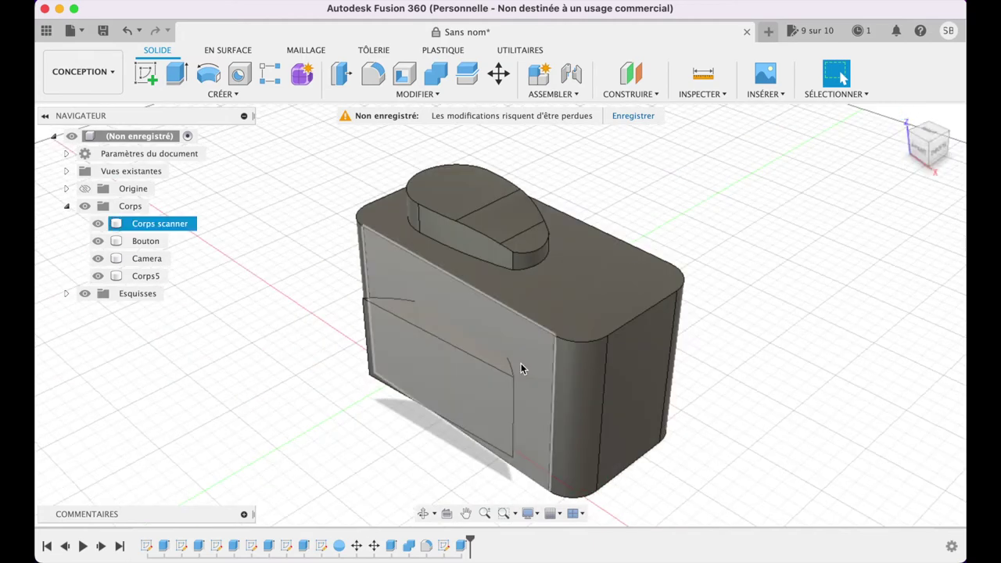
{"action": "left_click", "coordinate": [239, 95]}
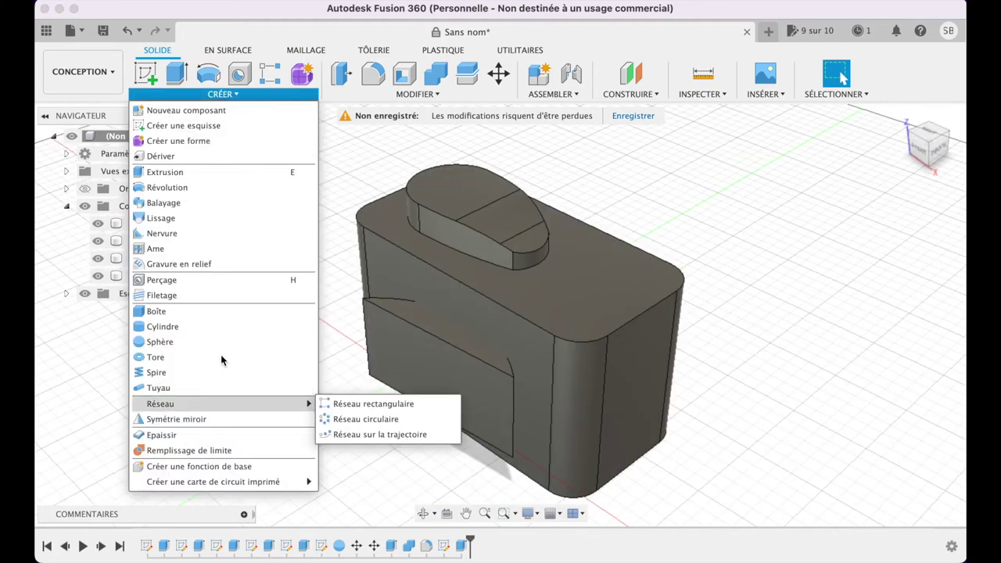
{"action": "left_click", "coordinate": [201, 421]}
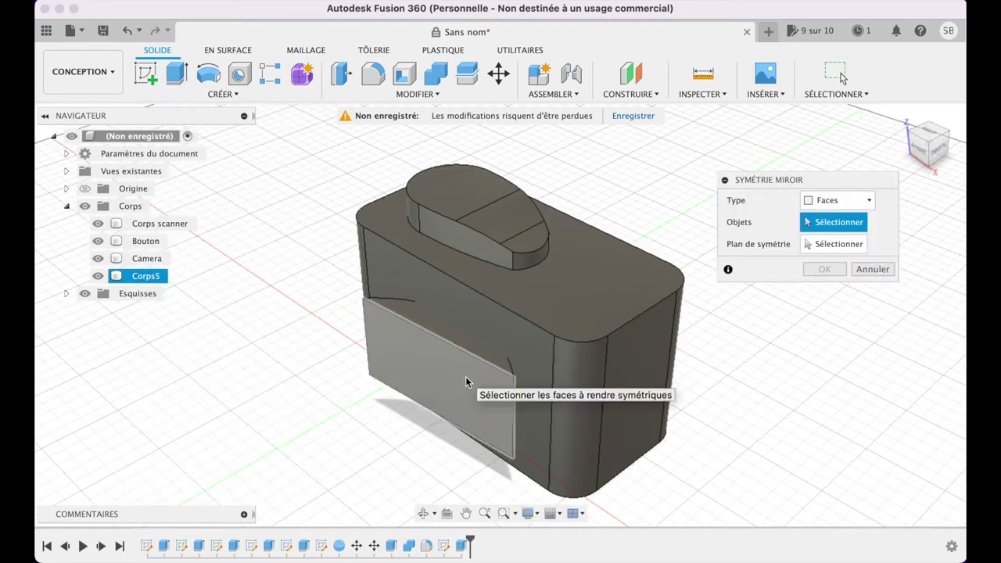
{"action": "left_click", "coordinate": [833, 200]}
{"action": "left_click", "coordinate": [823, 233]}
{"action": "left_click", "coordinate": [461, 348]}
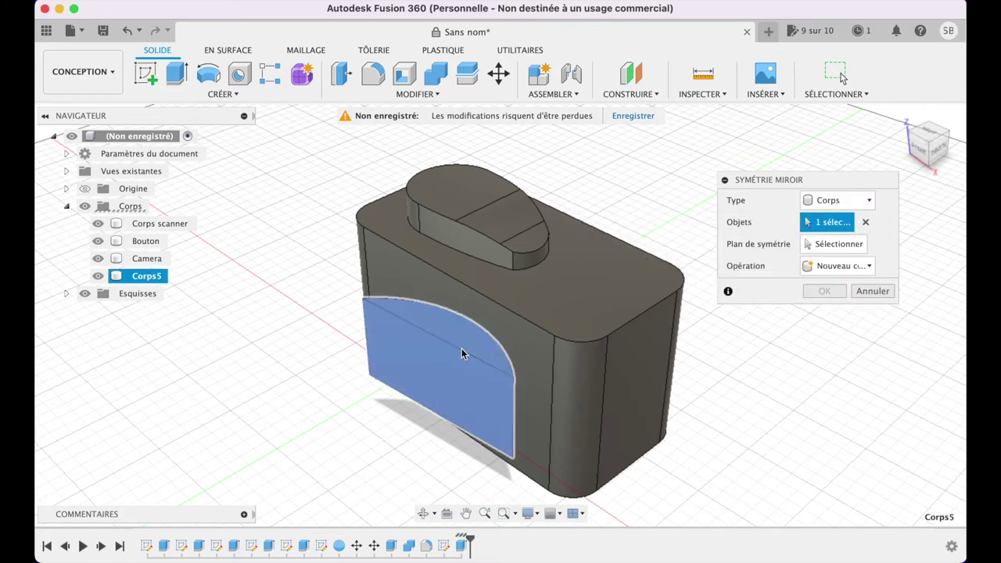
{"action": "left_click", "coordinate": [859, 245]}
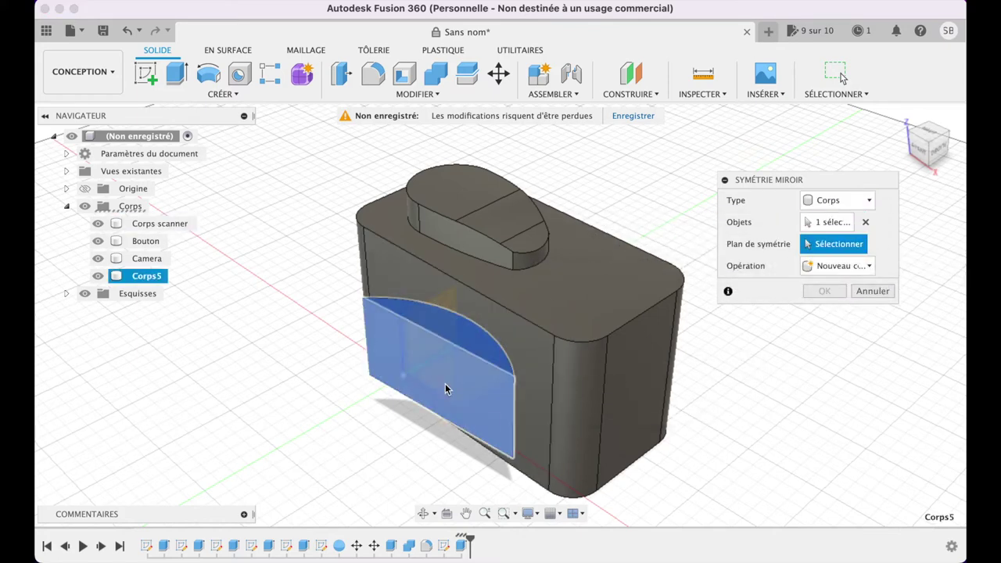
{"action": "left_click", "coordinate": [434, 403]}
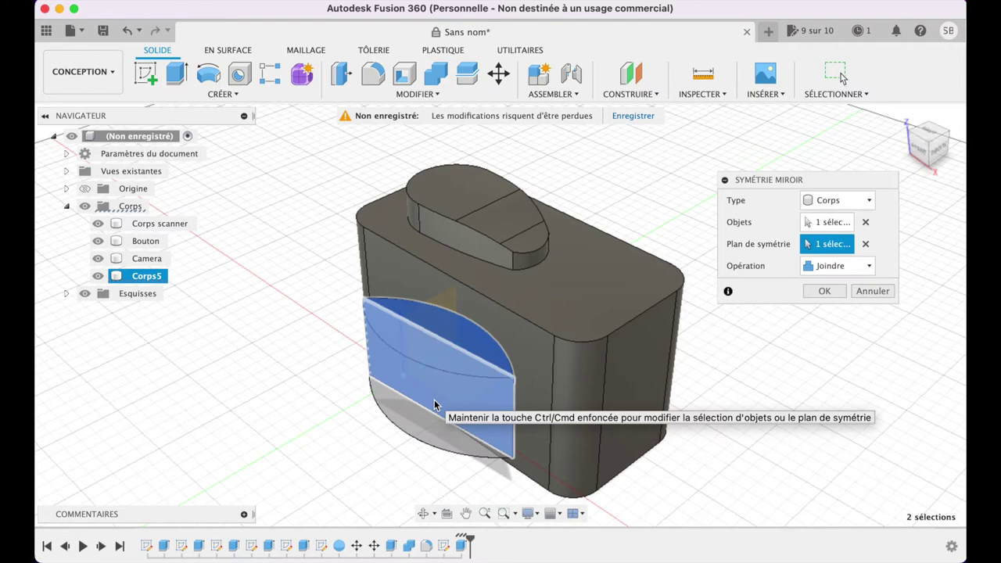
{"action": "left_click", "coordinate": [860, 266]}
{"action": "left_click", "coordinate": [841, 285]}
{"action": "left_click", "coordinate": [824, 291]}
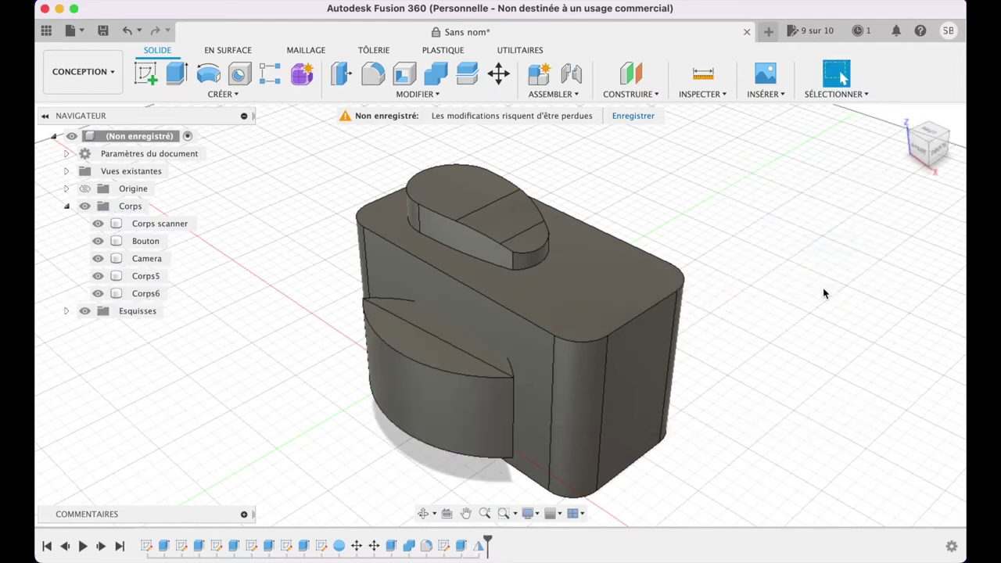
Step: Move Corps6 7 mm along Y so it sits against the scanner's side, matching Corps5
{"action": "left_click", "coordinate": [146, 293]}
{"action": "key", "text": "m"}
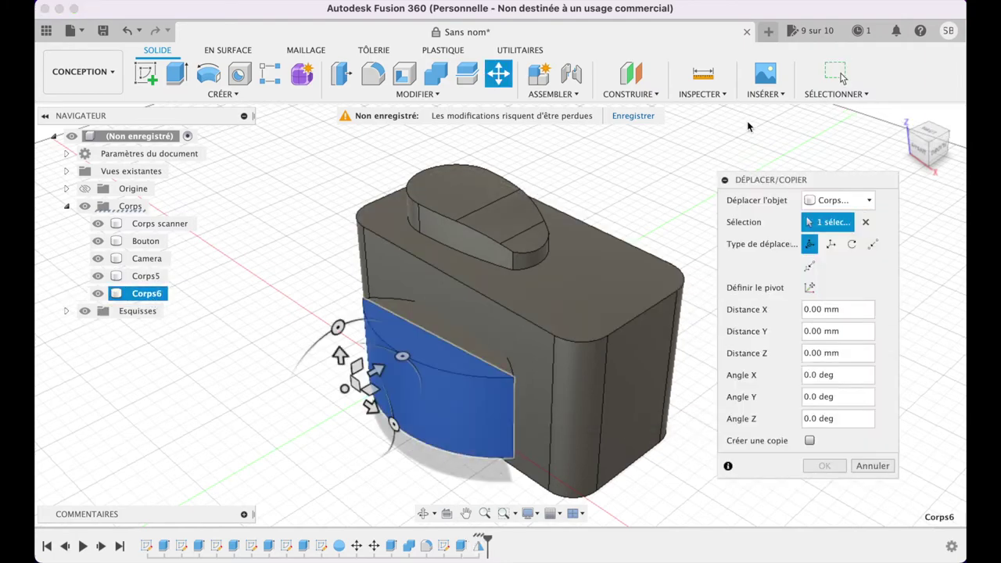
{"action": "left_click", "coordinate": [927, 134]}
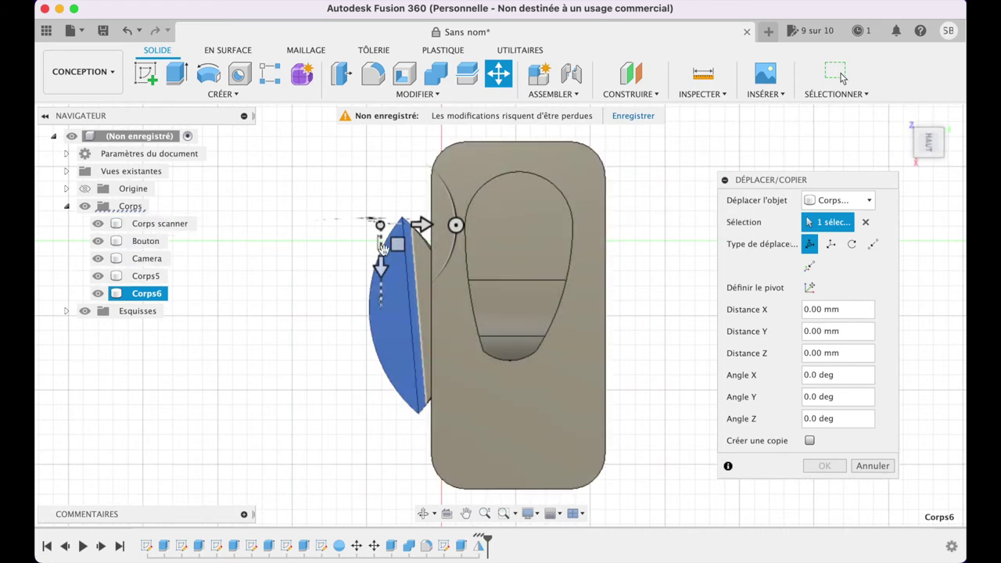
{"action": "left_click_drag", "start_coordinate": [420, 226], "coordinate": [631, 262]}
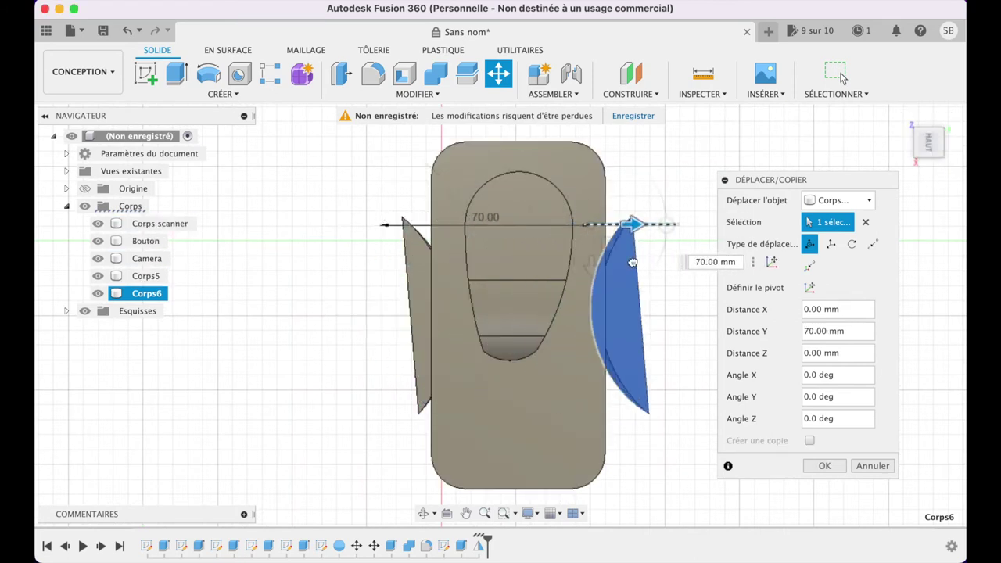
{"action": "mouse_move", "coordinate": [632, 261]}
{"action": "left_mouse_down"}
{"action": "mouse_move", "coordinate": [628, 225]}
{"action": "mouse_move", "coordinate": [647, 243]}
{"action": "left_mouse_up"}
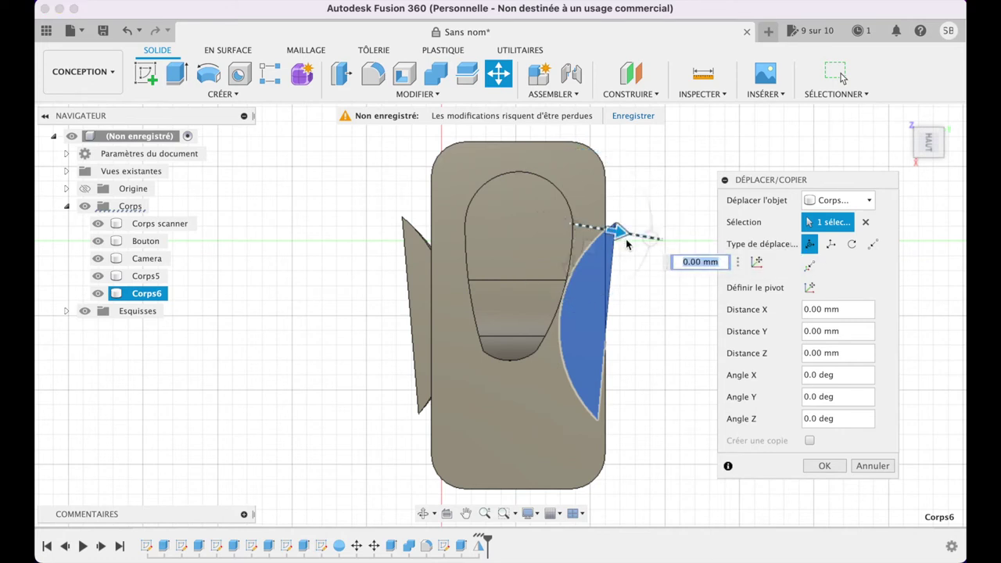
{"action": "left_click_drag", "start_coordinate": [628, 231], "coordinate": [640, 235]}
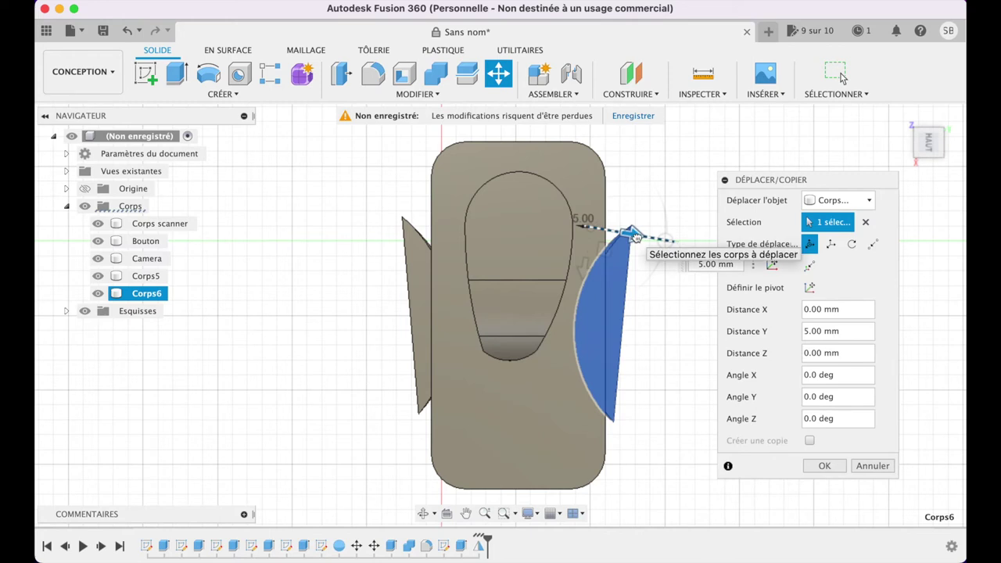
{"action": "left_click_drag", "start_coordinate": [635, 236], "coordinate": [653, 245]}
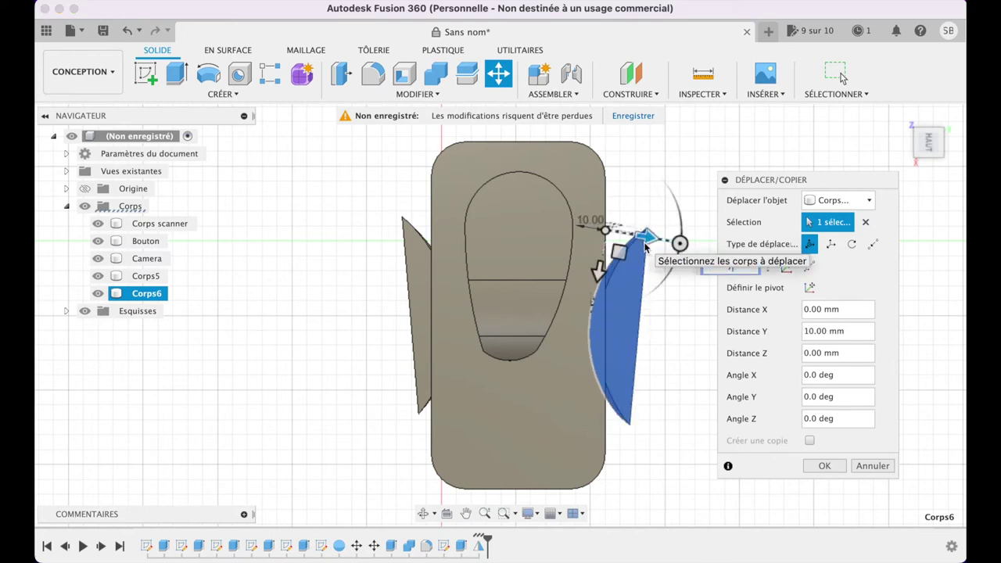
{"action": "type", "text": "7"}
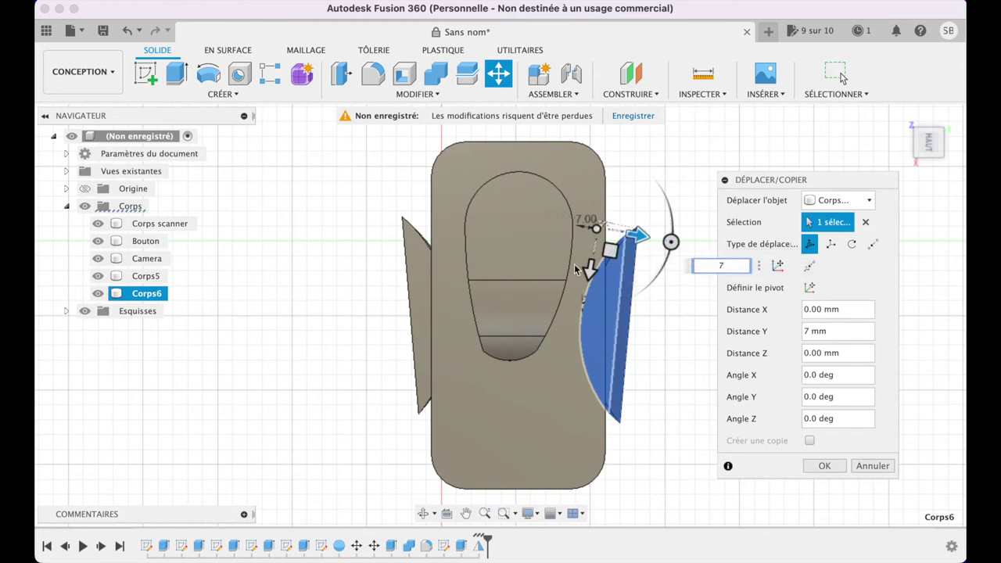
{"action": "left_click_drag", "start_coordinate": [591, 265], "coordinate": [588, 270]}
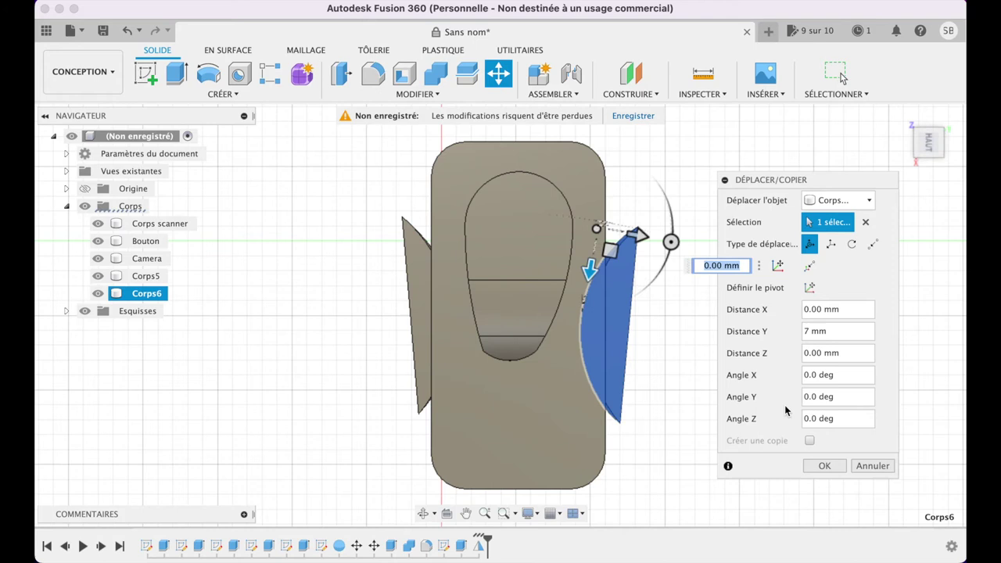
{"action": "left_click", "coordinate": [821, 465]}
{"action": "left_click", "coordinate": [435, 75]}
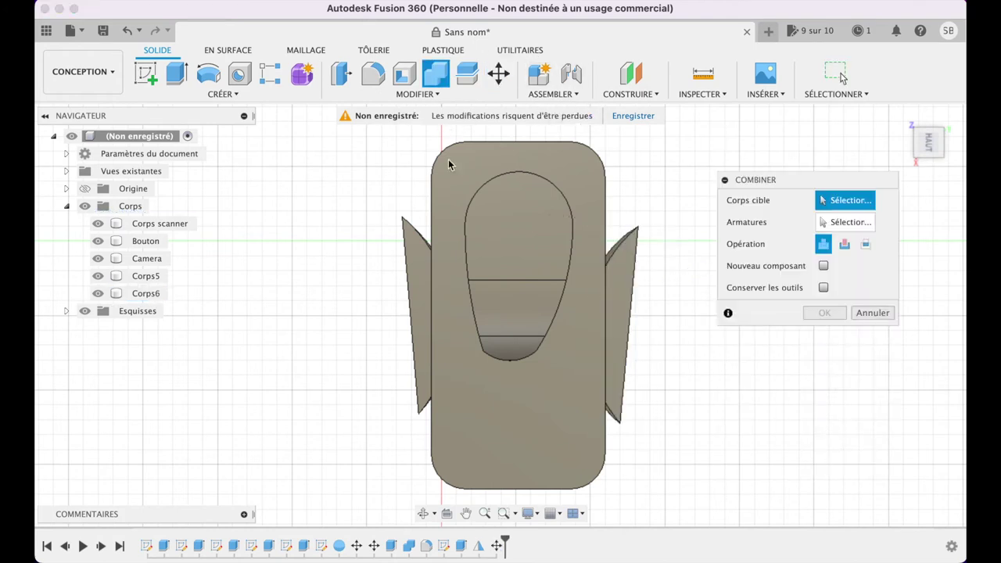
Step: Cut Corps5 and Corps6 out of the Corps scanner body with a Combine Cut
{"action": "left_click", "coordinate": [446, 161]}
{"action": "left_click", "coordinate": [419, 243]}
{"action": "left_click", "coordinate": [623, 283]}
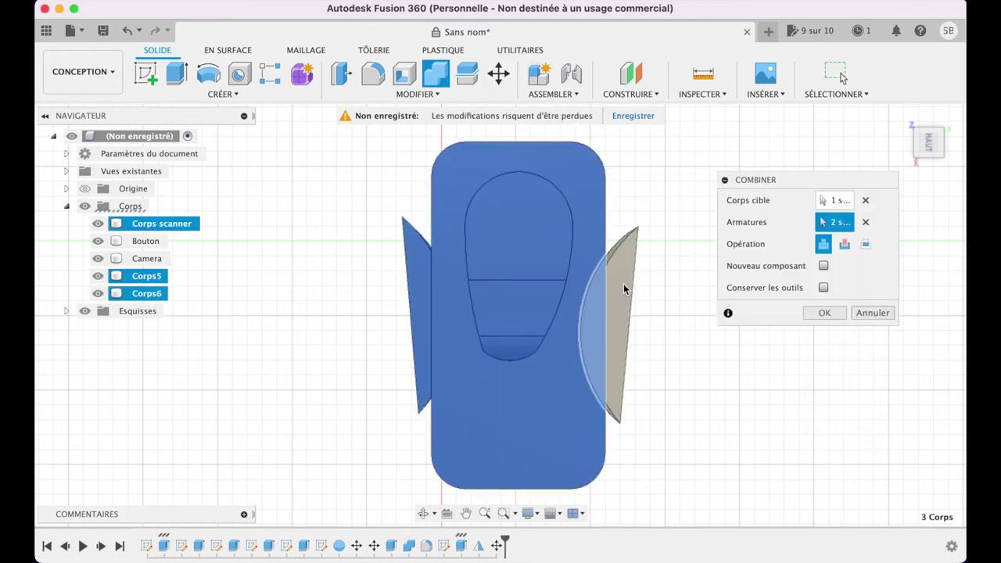
{"action": "left_click", "coordinate": [845, 244]}
{"action": "left_click", "coordinate": [824, 312]}
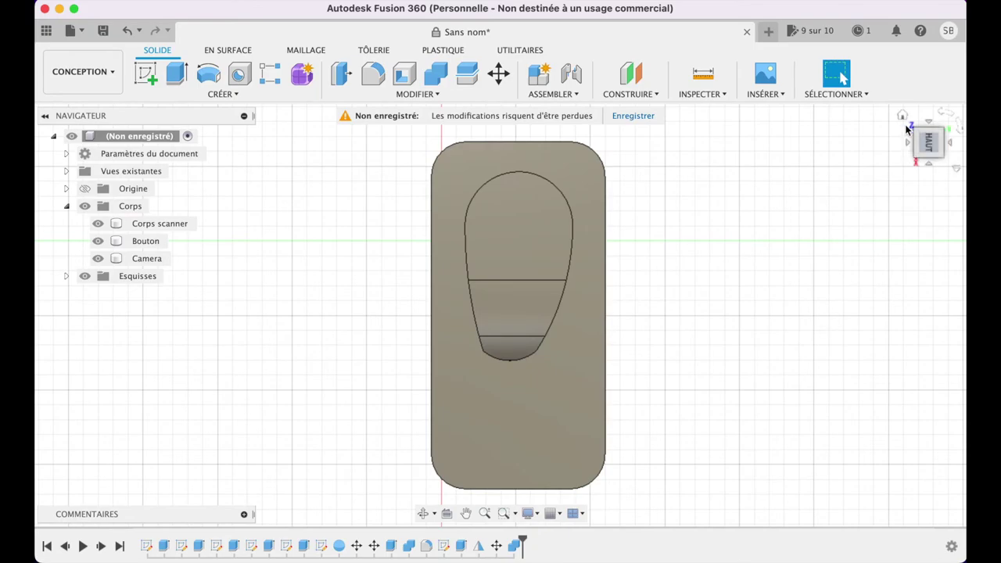
{"action": "left_click", "coordinate": [903, 117]}
Step: Extrude the scanner's front face outward 5 mm, joined to the body
{"action": "middle_click_drag", "start_coordinate": [501, 314], "coordinate": [516, 328], "text": "shift"}
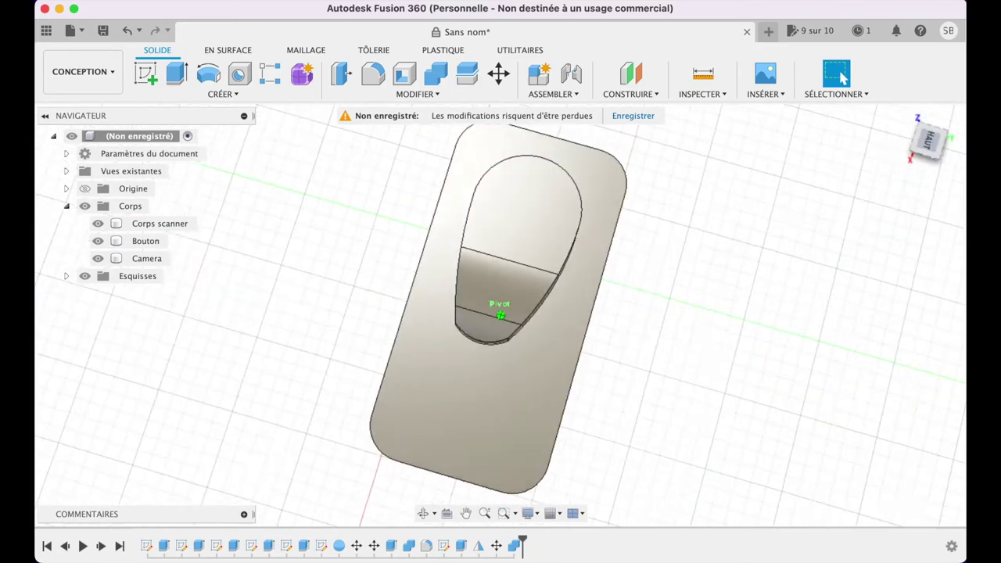
{"action": "mouse_move", "coordinate": [501, 315]}
{"action": "middle_mouse_down", "text": "shift"}
{"action": "mouse_move", "coordinate": [956, 74]}
{"action": "mouse_move", "coordinate": [907, 167]}
{"action": "middle_mouse_up", "text": "shift"}
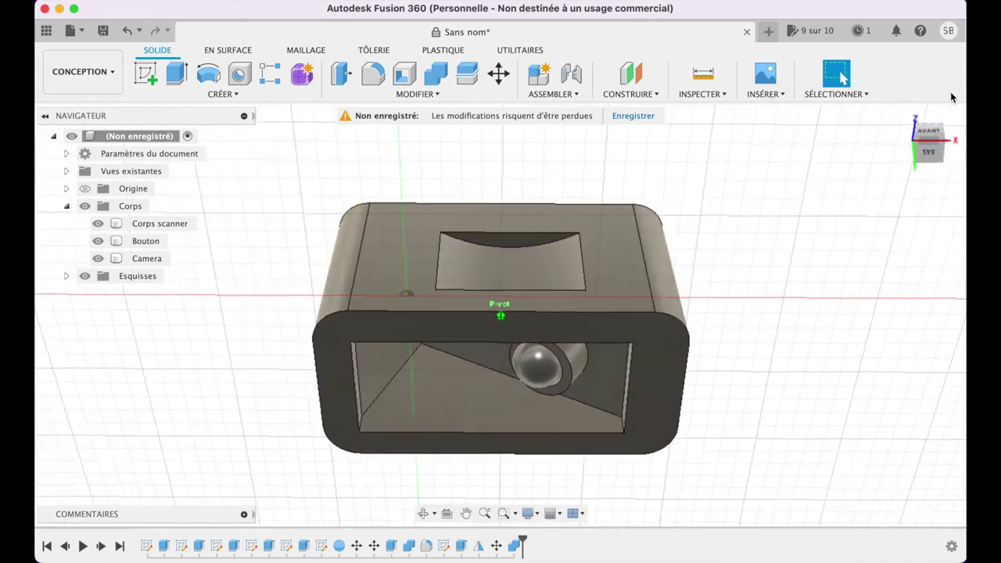
{"action": "left_click", "coordinate": [663, 394]}
{"action": "key", "text": "e"}
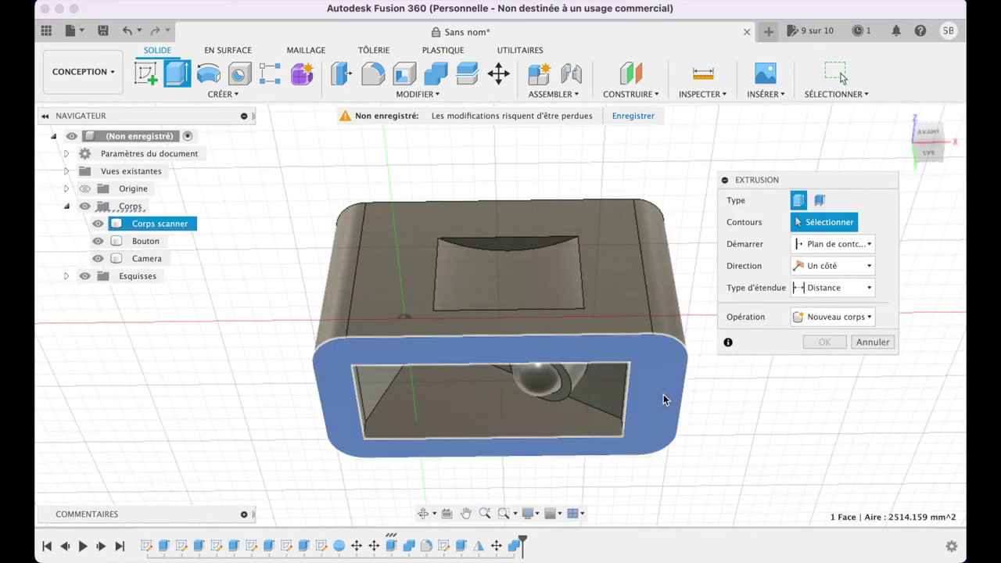
{"action": "left_click_drag", "start_coordinate": [664, 409], "coordinate": [665, 426]}
{"action": "left_click", "coordinate": [824, 385]}
{"action": "left_click", "coordinate": [925, 154]}
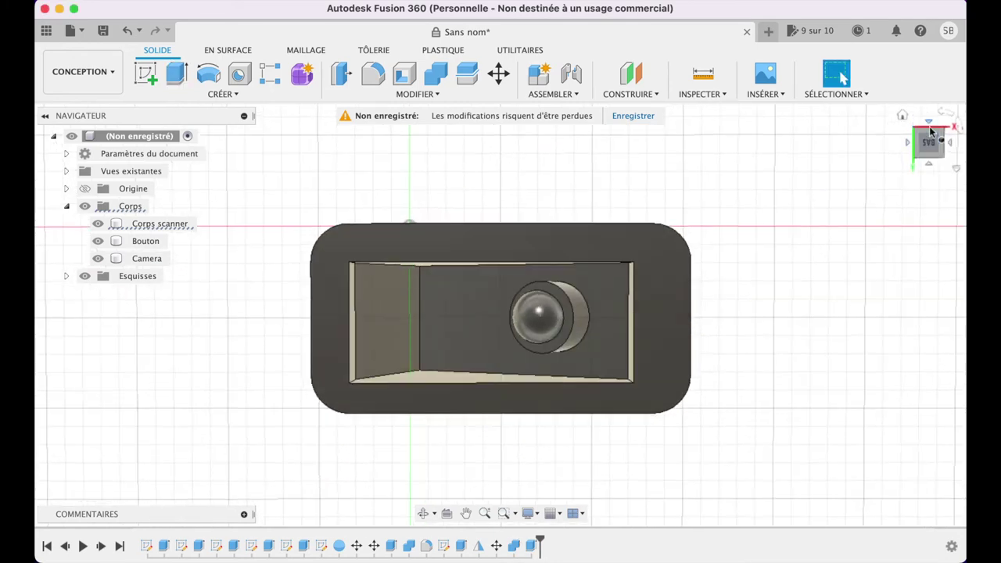
{"action": "left_click", "coordinate": [902, 116]}
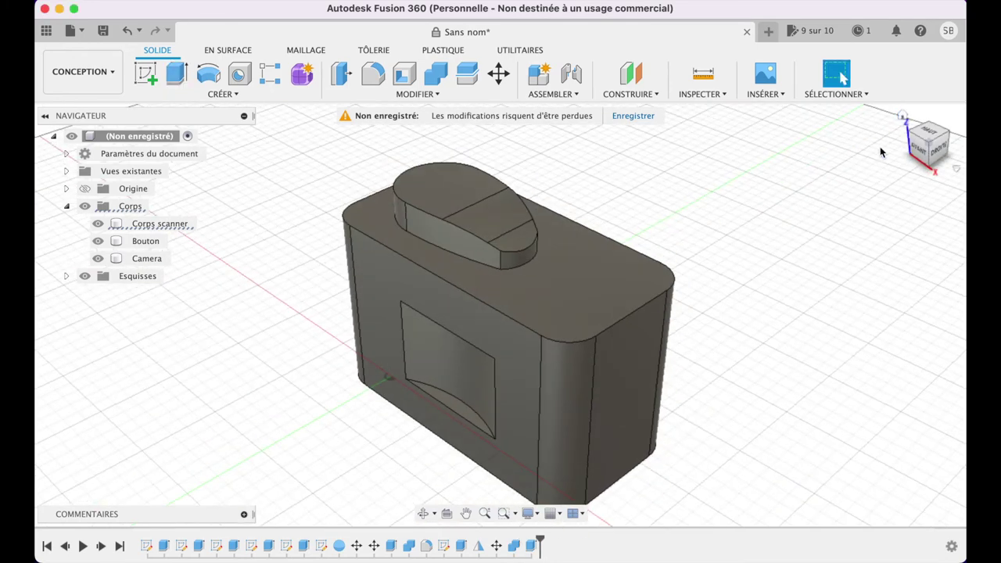
Step: Start a sketch on the front plane and draw a three-point arc beside the scanner body
{"action": "left_click", "coordinate": [146, 76]}
{"action": "left_click", "coordinate": [428, 372]}
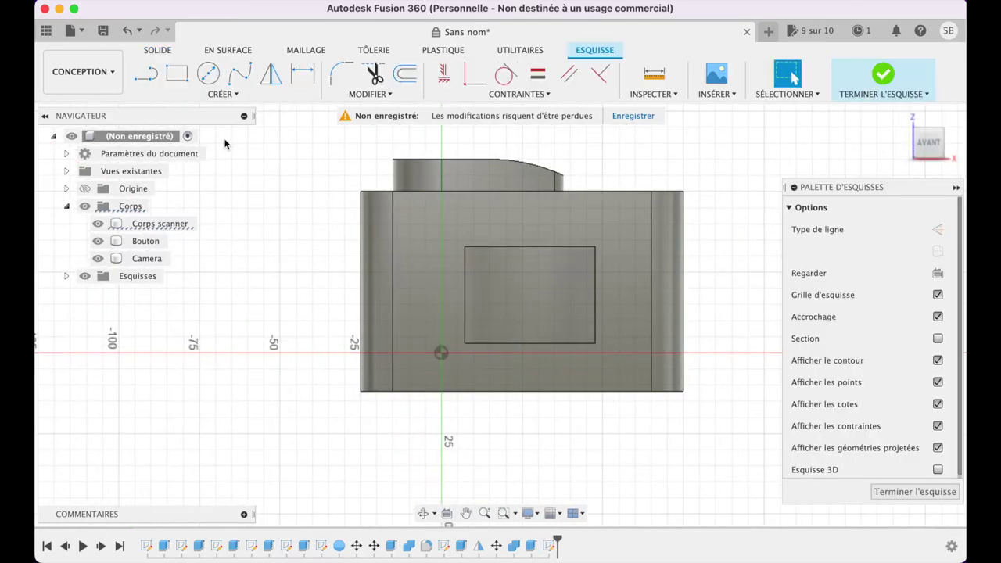
{"action": "left_click", "coordinate": [213, 100]}
{"action": "mouse_move", "coordinate": [157, 263]}
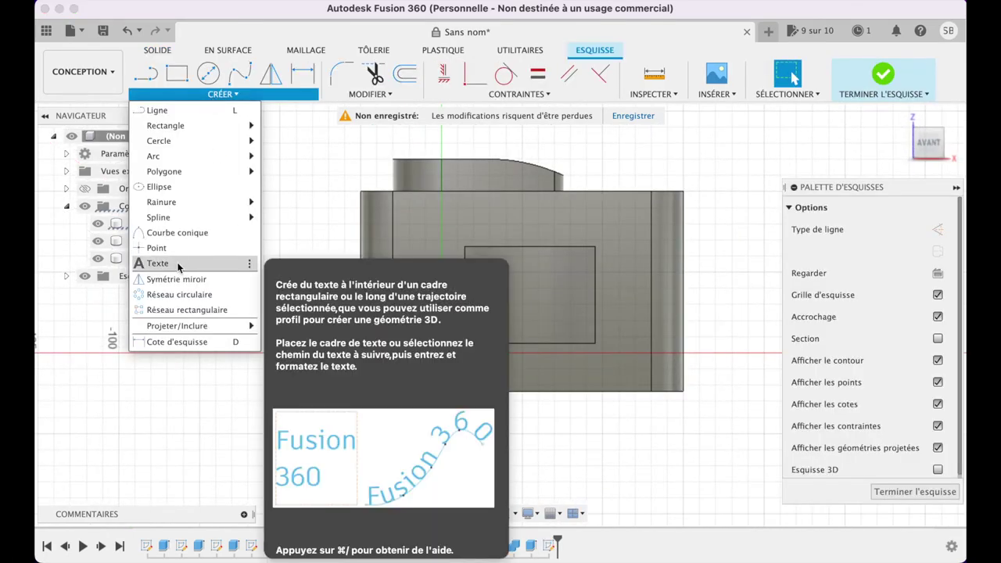
{"action": "mouse_move", "coordinate": [153, 155]}
{"action": "left_click", "coordinate": [301, 154]}
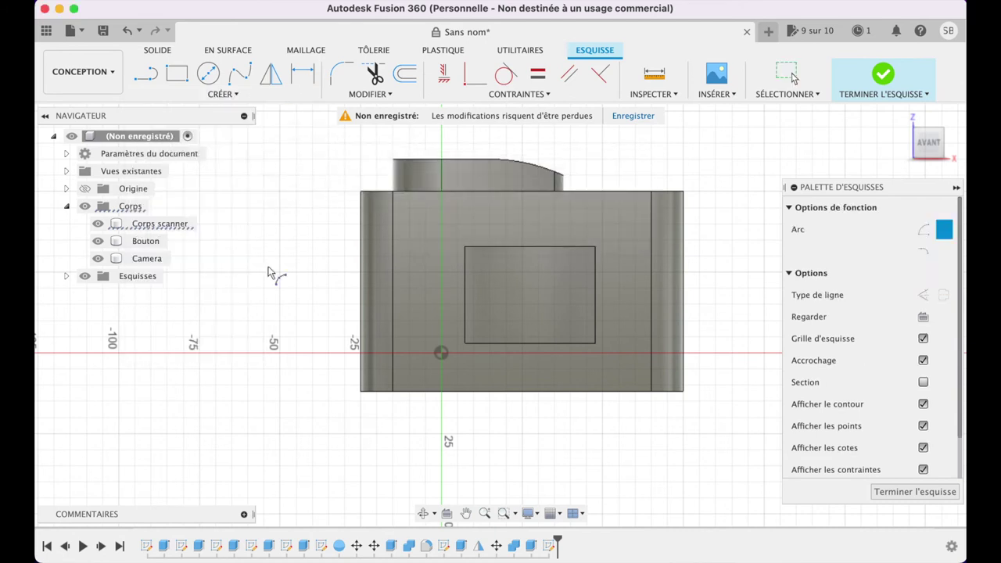
{"action": "left_click", "coordinate": [270, 270]}
{"action": "left_click", "coordinate": [231, 286]}
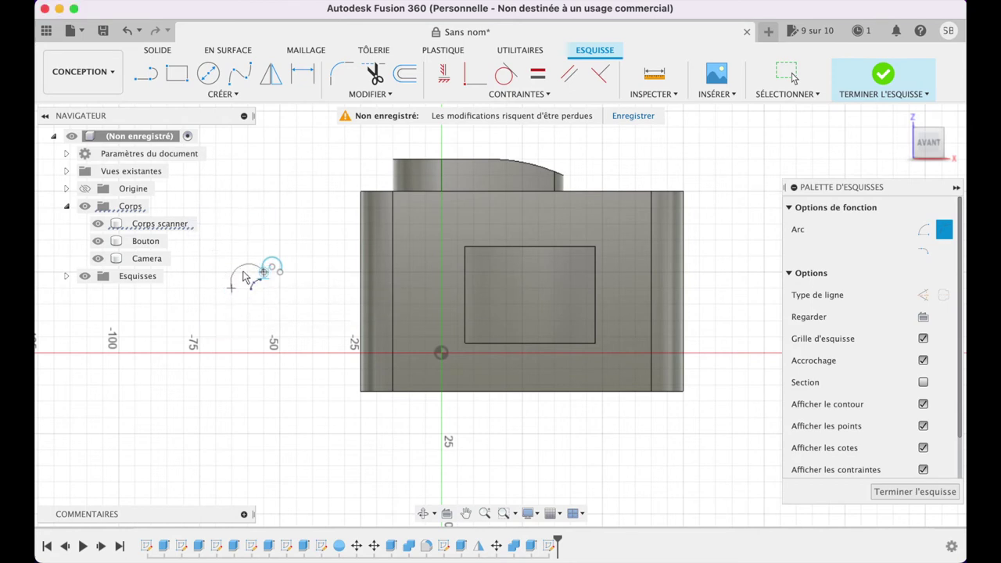
{"action": "left_click", "coordinate": [251, 281]}
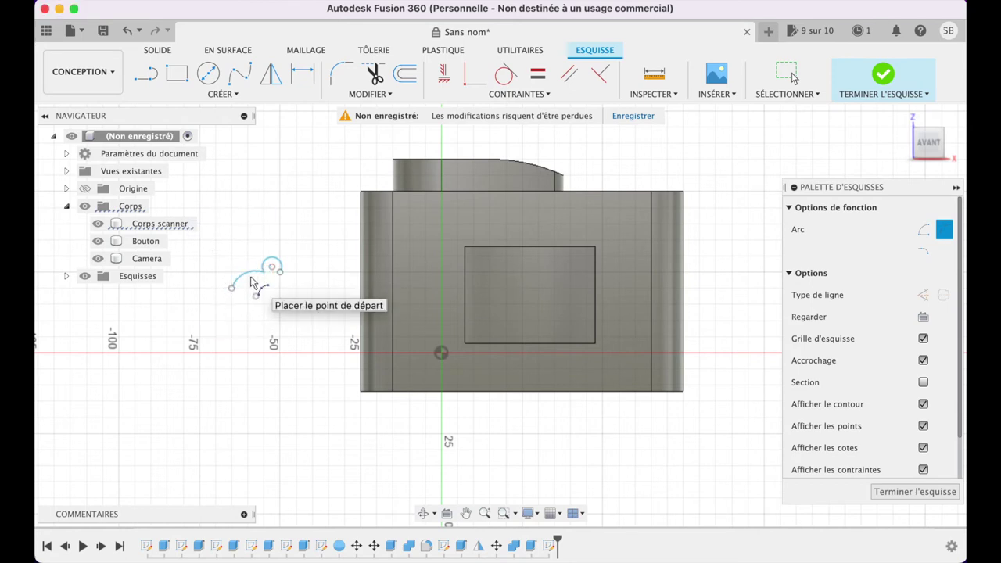
Step: Close the arc with a straight line between its endpoints and finish the sketch
{"action": "key", "text": "l"}
{"action": "left_click", "coordinate": [280, 271]}
{"action": "left_click", "coordinate": [232, 289]}
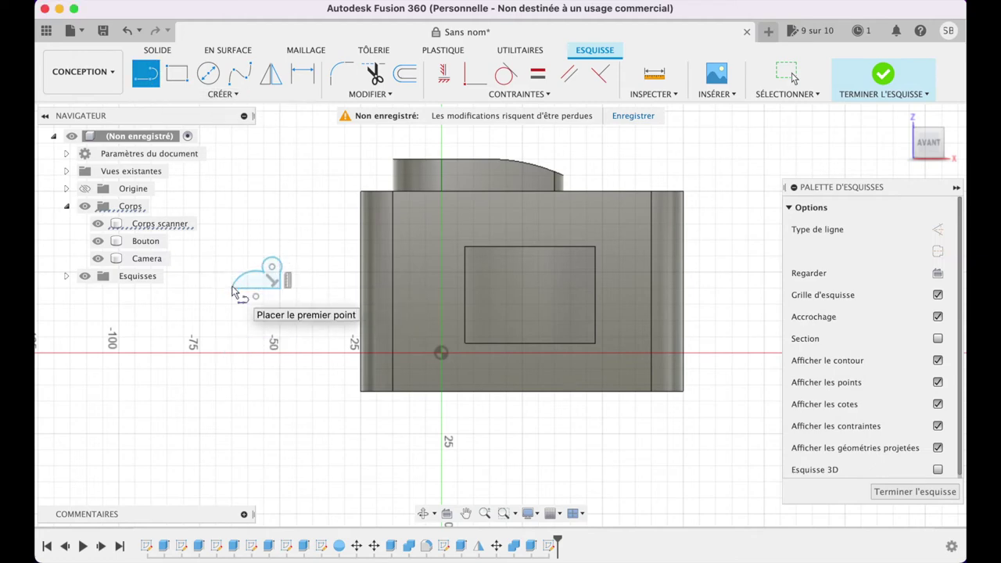
{"action": "left_click", "coordinate": [898, 493]}
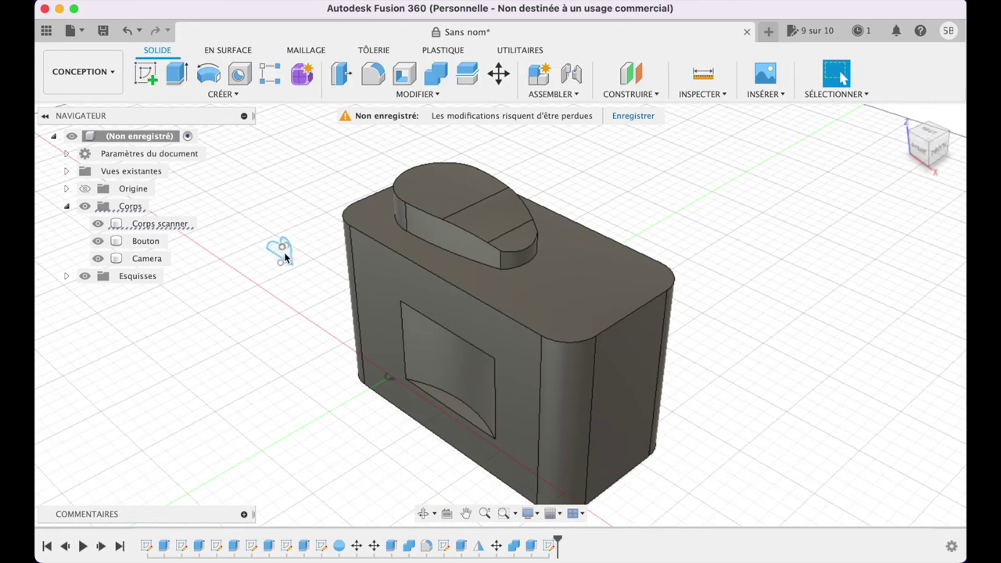
{"action": "left_click", "coordinate": [227, 95]}
Step: Revolve the arc-and-line profile 360° about its straight line into new body Corps7
{"action": "left_click", "coordinate": [187, 183]}
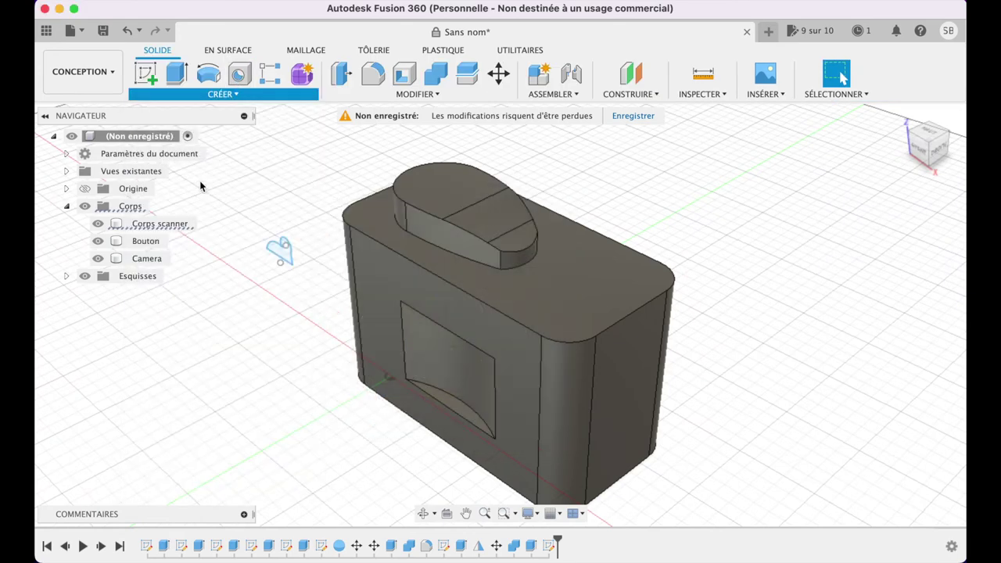
{"action": "left_click", "coordinate": [281, 258]}
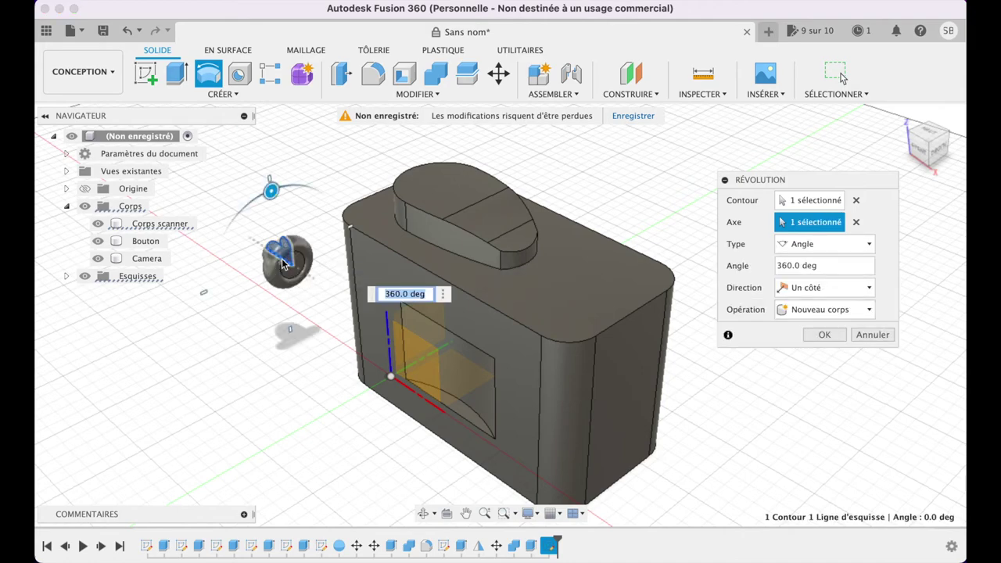
{"action": "left_click", "coordinate": [824, 335]}
{"action": "left_click", "coordinate": [903, 116]}
{"action": "mouse_move", "coordinate": [903, 118]}
{"action": "left_mouse_down"}
{"action": "mouse_move", "coordinate": [919, 145]}
{"action": "mouse_move", "coordinate": [746, 140]}
{"action": "left_mouse_up"}
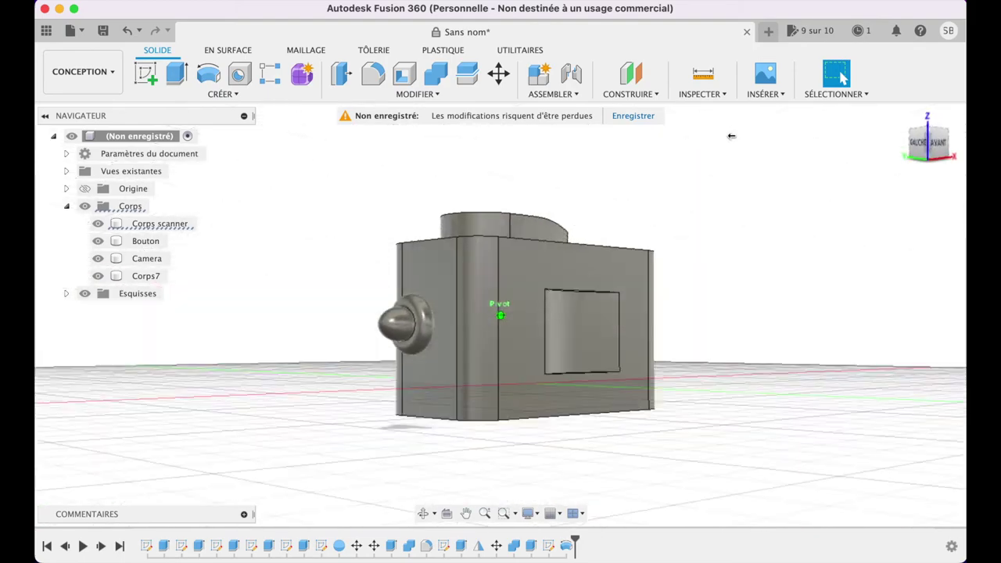
{"action": "left_click_drag", "start_coordinate": [746, 140], "coordinate": [480, 230]}
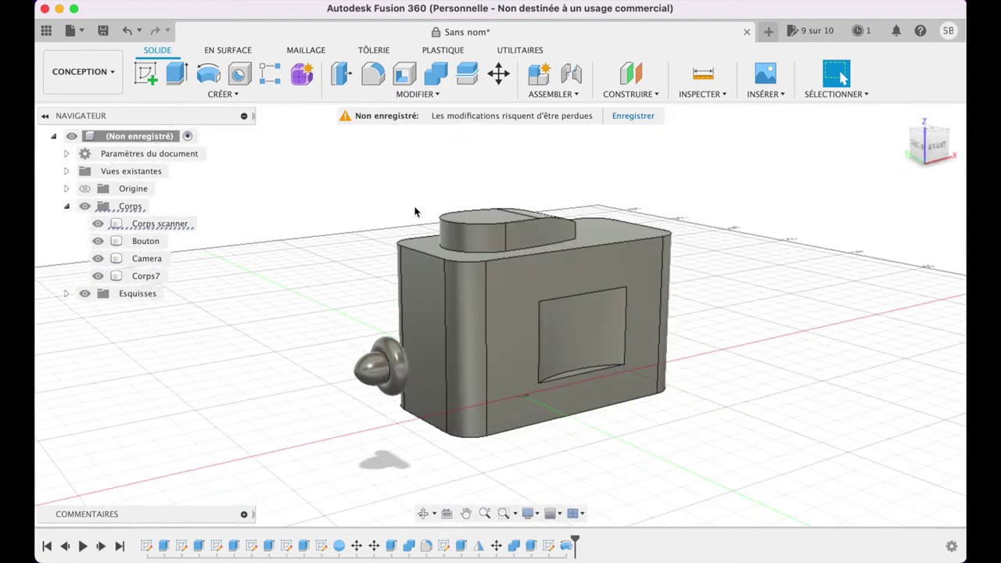
{"action": "left_click", "coordinate": [417, 94]}
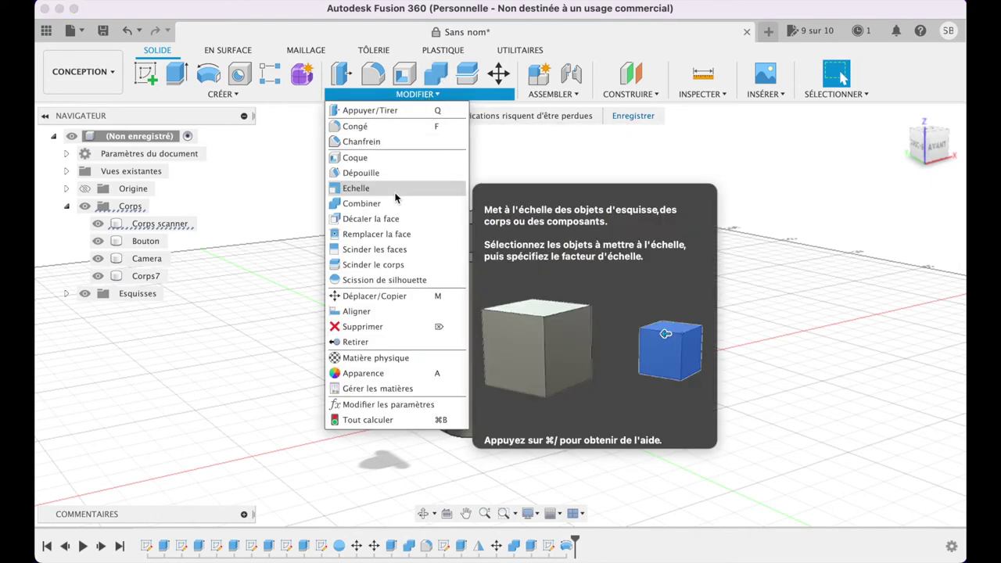
Step: Scale the knob body Corps7 uniformly by a factor of 0.5
{"action": "left_click", "coordinate": [364, 187]}
{"action": "left_click", "coordinate": [398, 363]}
{"action": "type", "text": "0.5"}
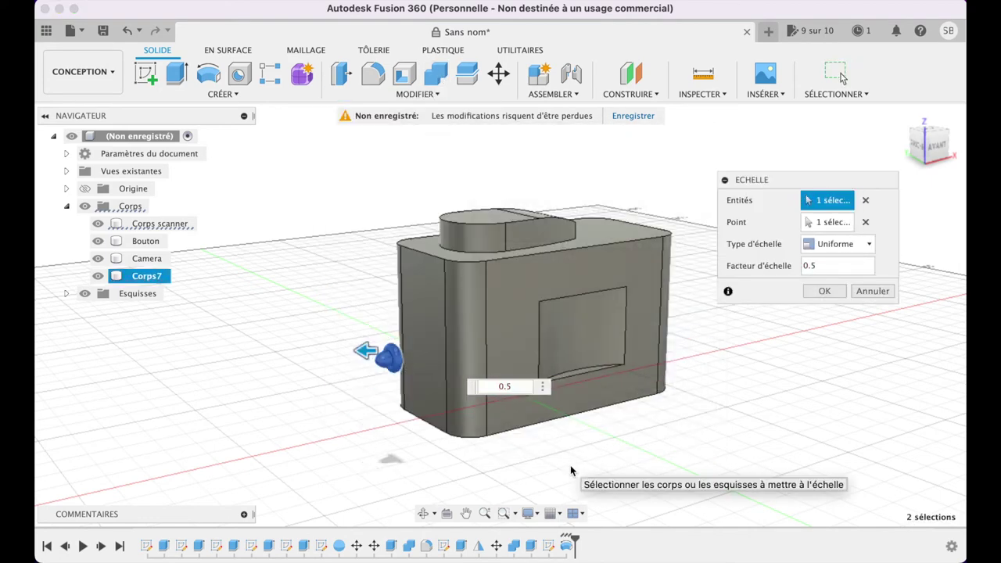
{"action": "left_click", "coordinate": [824, 290]}
{"action": "left_click", "coordinate": [902, 116]}
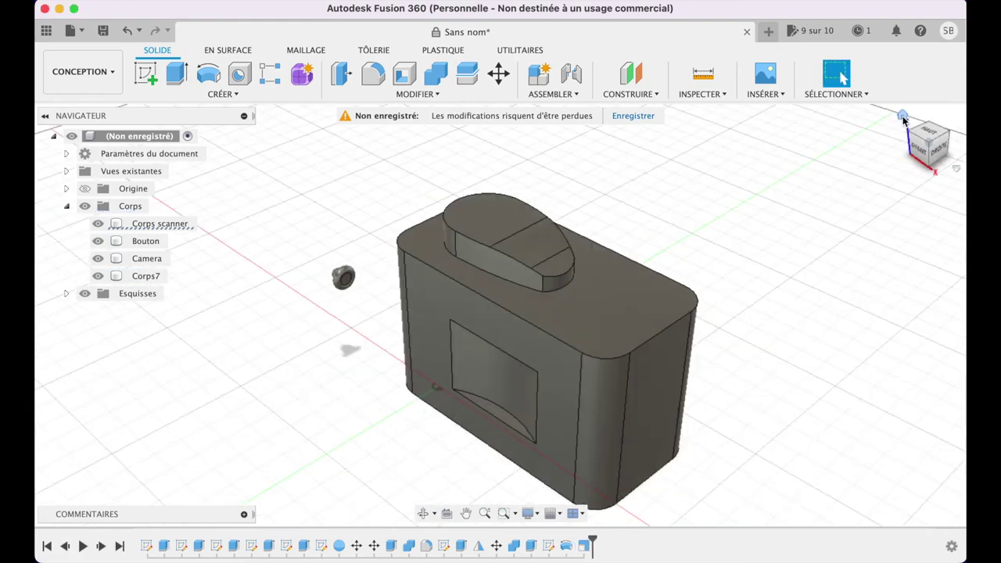
{"action": "left_click", "coordinate": [920, 154]}
{"action": "type", "text": "LED"}
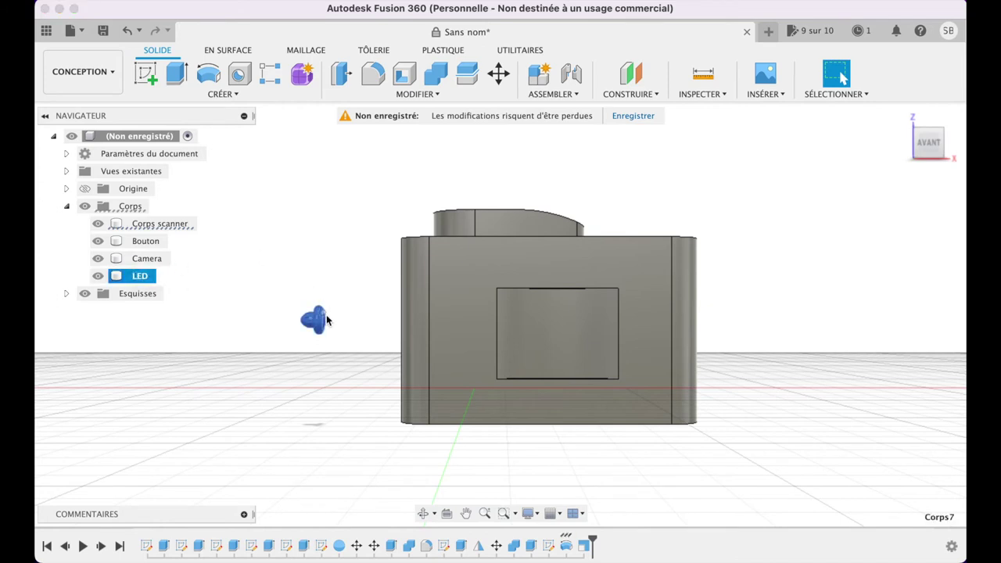
Step: Move the LED beside the camera, lowering it 30 mm and shifting it 20 mm right
{"action": "key", "text": "m"}
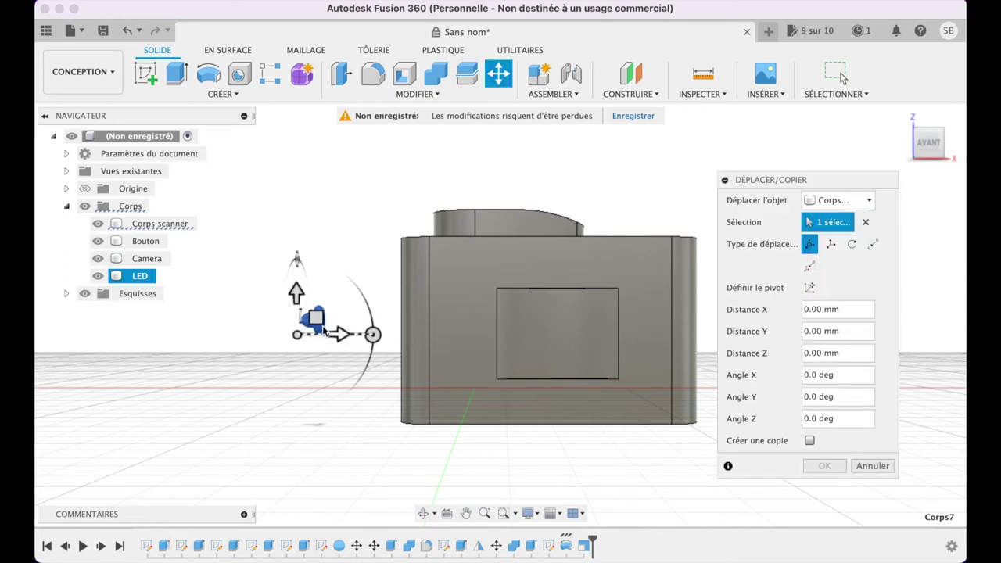
{"action": "left_click_drag", "start_coordinate": [337, 332], "coordinate": [614, 381]}
{"action": "left_click_drag", "start_coordinate": [572, 291], "coordinate": [567, 342]}
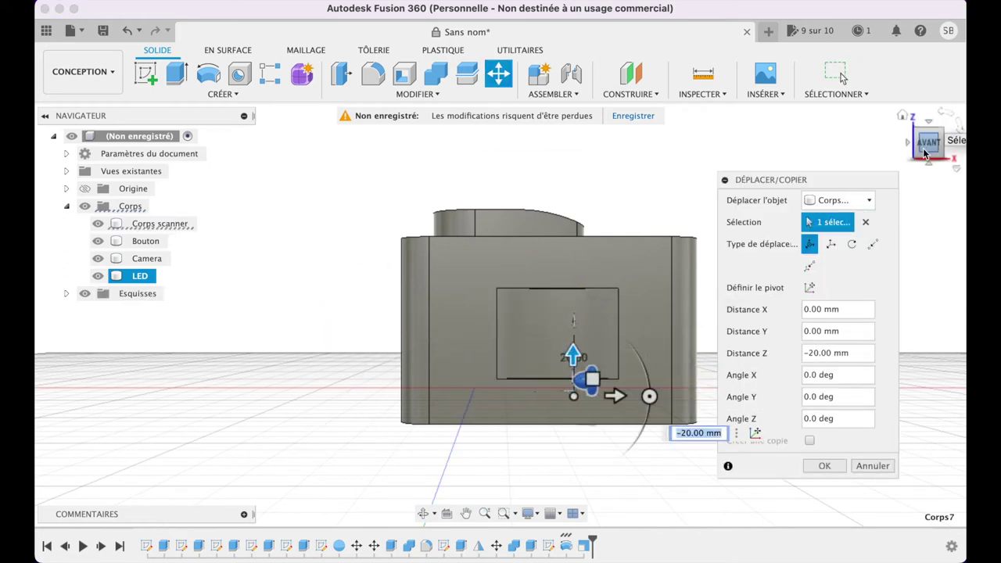
{"action": "left_click", "coordinate": [913, 125]}
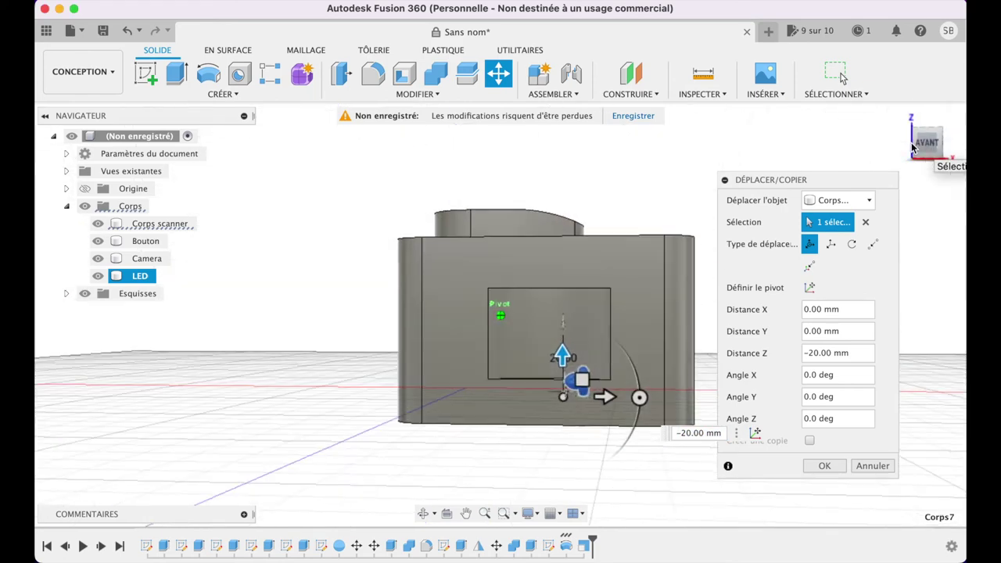
{"action": "left_click_drag", "start_coordinate": [572, 363], "coordinate": [572, 383]}
{"action": "left_click_drag", "start_coordinate": [615, 428], "coordinate": [677, 428]}
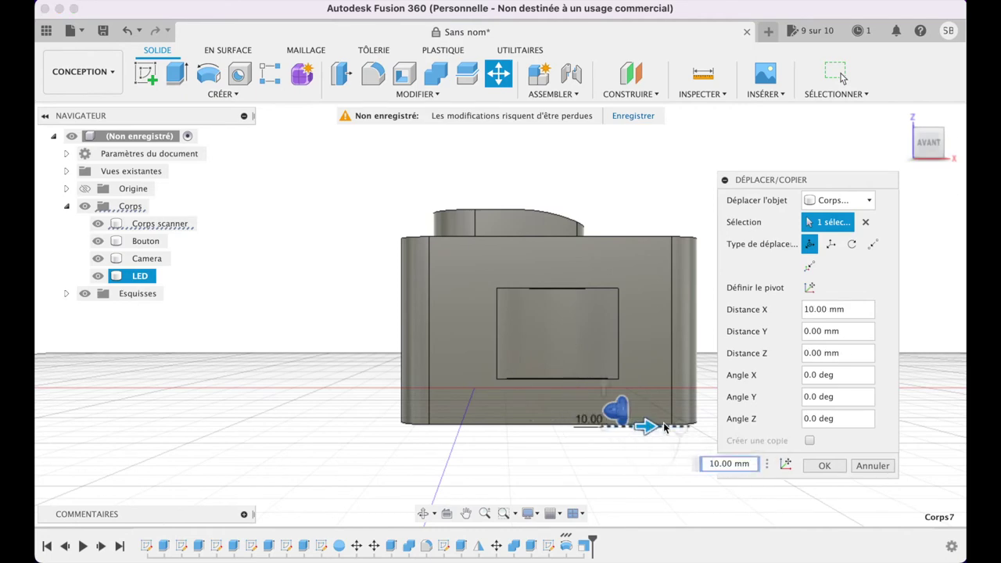
Step: Offset the LED 16 mm along Y and confirm its position
{"action": "left_click", "coordinate": [925, 155]}
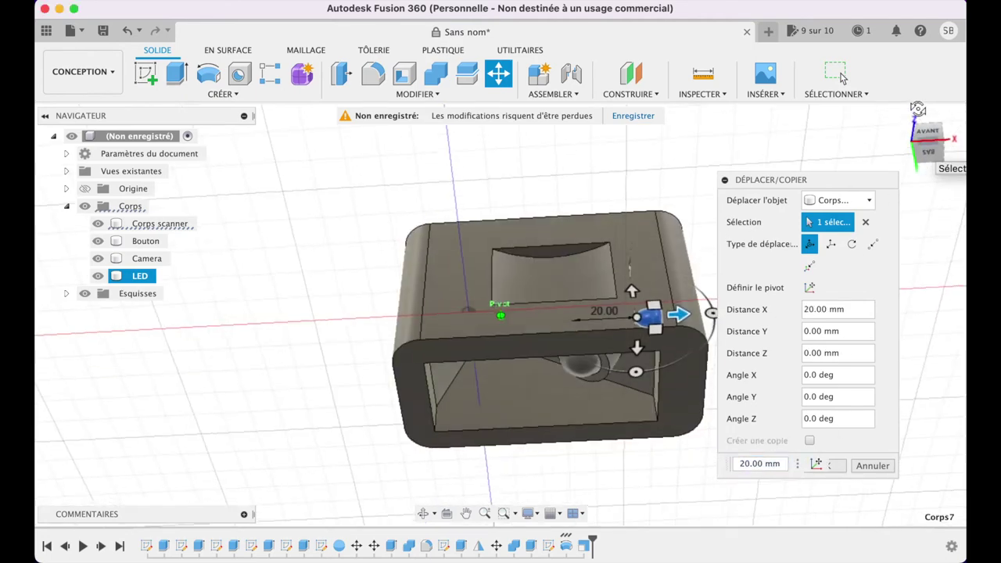
{"action": "left_click", "coordinate": [927, 150]}
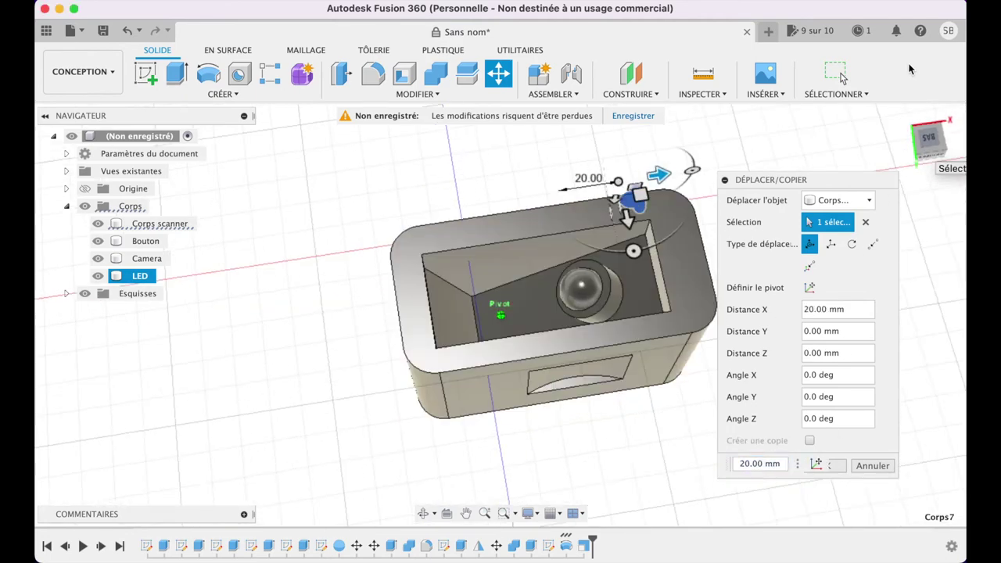
{"action": "left_click", "coordinate": [930, 145]}
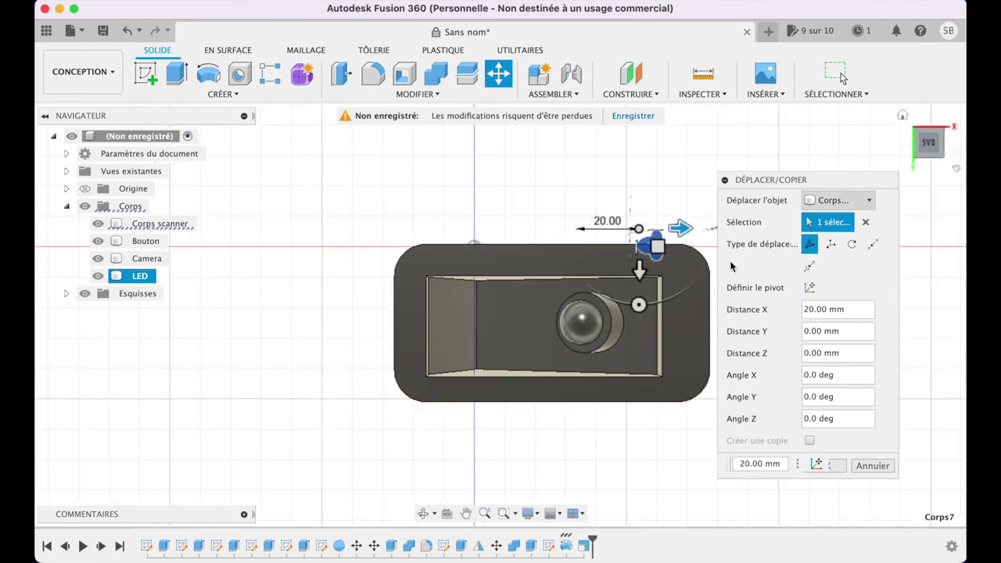
{"action": "left_click_drag", "start_coordinate": [643, 283], "coordinate": [640, 329]}
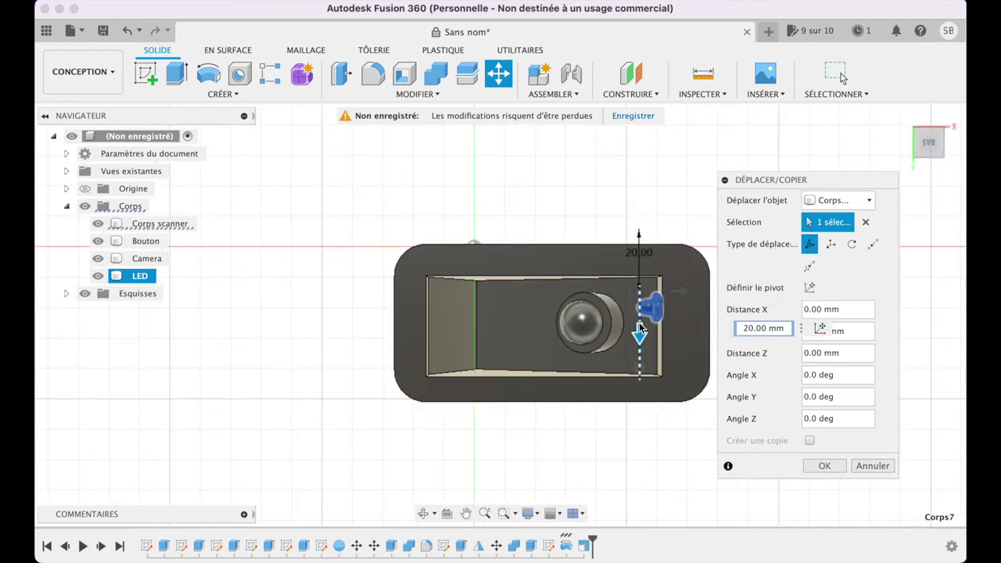
{"action": "type", "text": "15"}
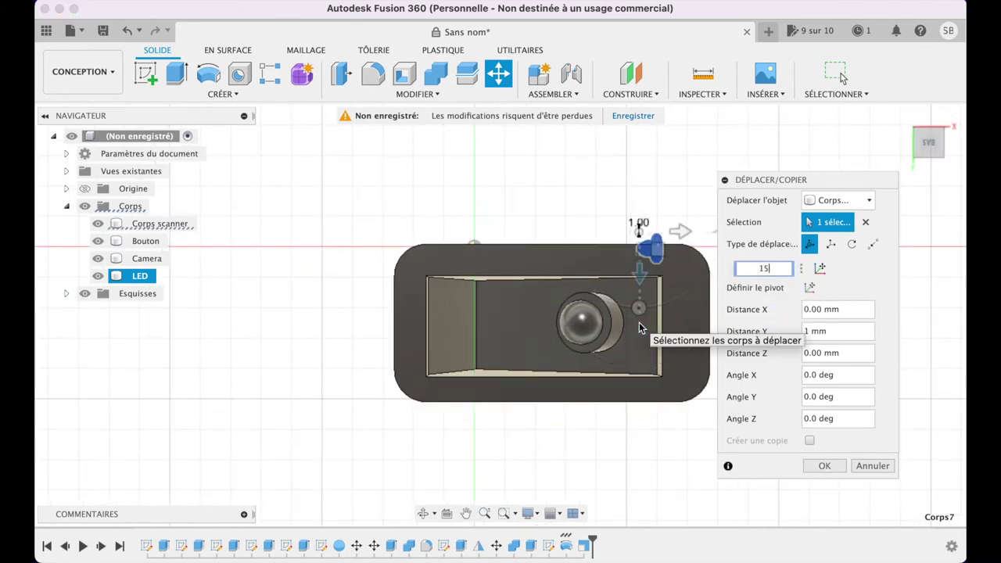
{"action": "key", "text": "BackSpace"}
{"action": "type", "text": "6"}
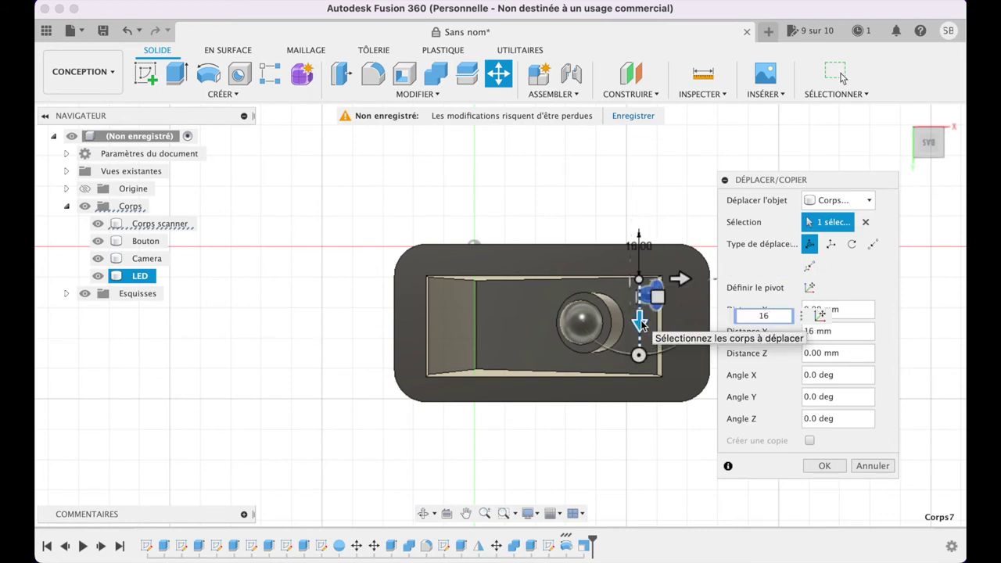
{"action": "left_click", "coordinate": [824, 466]}
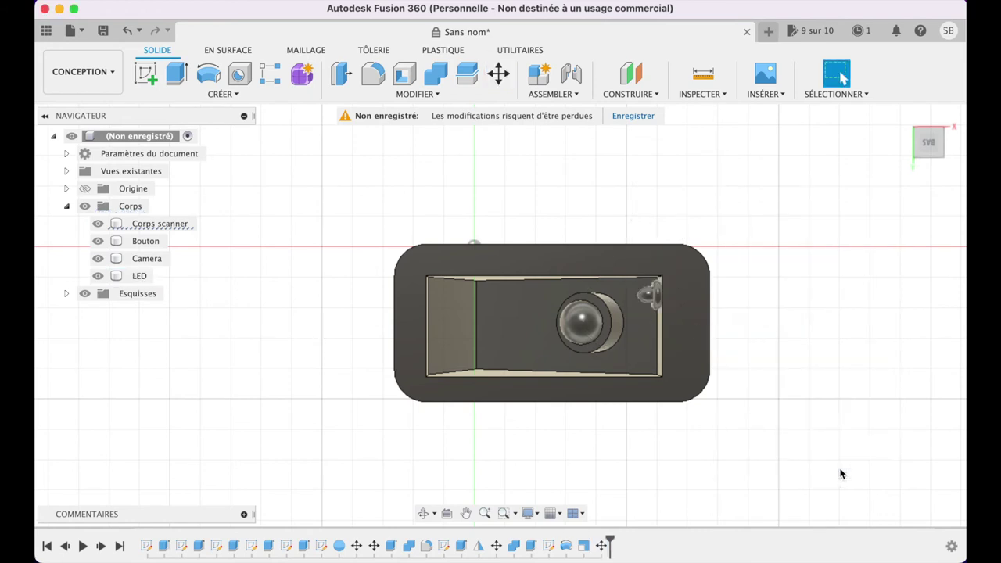
Step: Copy-paste the LED twice, each copy 10 mm below the previous, forming a column of three
{"action": "left_click", "coordinate": [145, 277]}
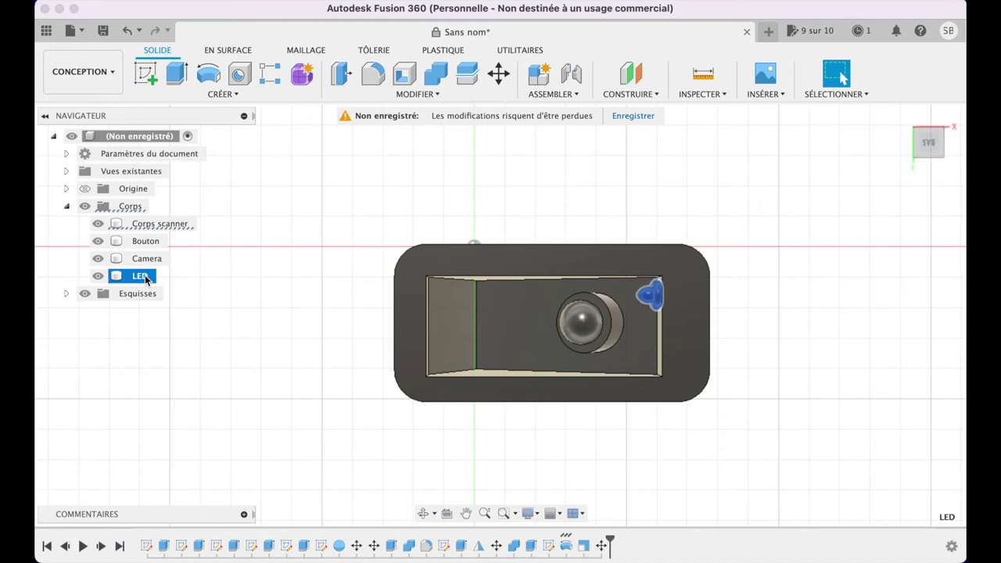
{"action": "key", "text": "ctrl+c"}
{"action": "key", "text": "ctrl+v"}
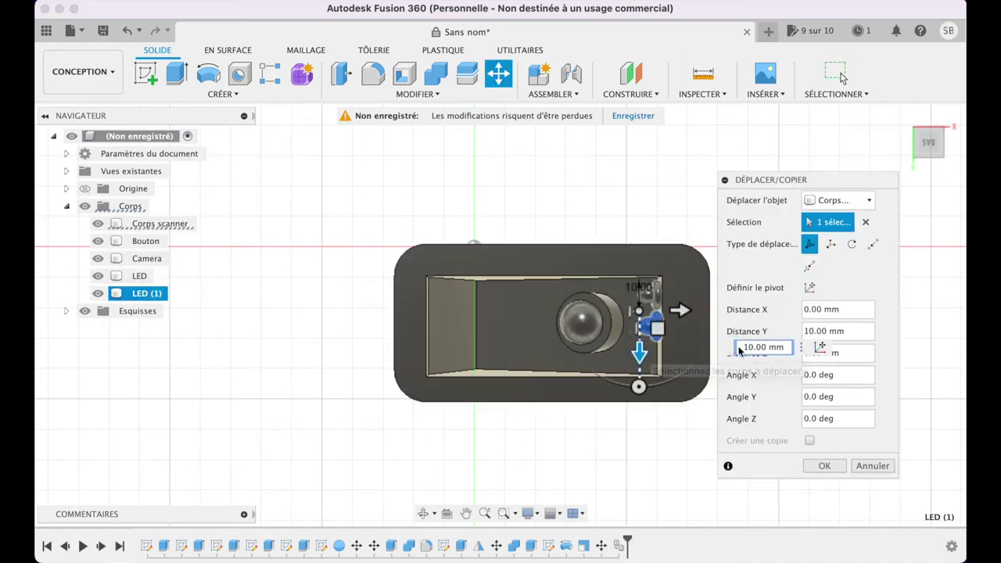
{"action": "left_click", "coordinate": [824, 466]}
{"action": "left_click", "coordinate": [151, 294]}
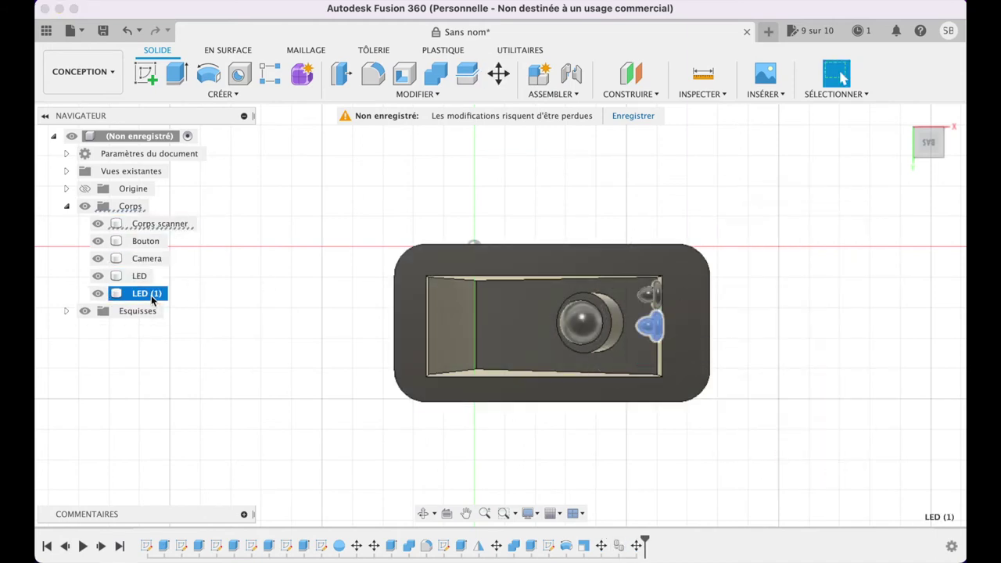
{"action": "key", "text": "ctrl+c"}
{"action": "key", "text": "ctrl+v"}
{"action": "left_click_drag", "start_coordinate": [642, 355], "coordinate": [641, 383]}
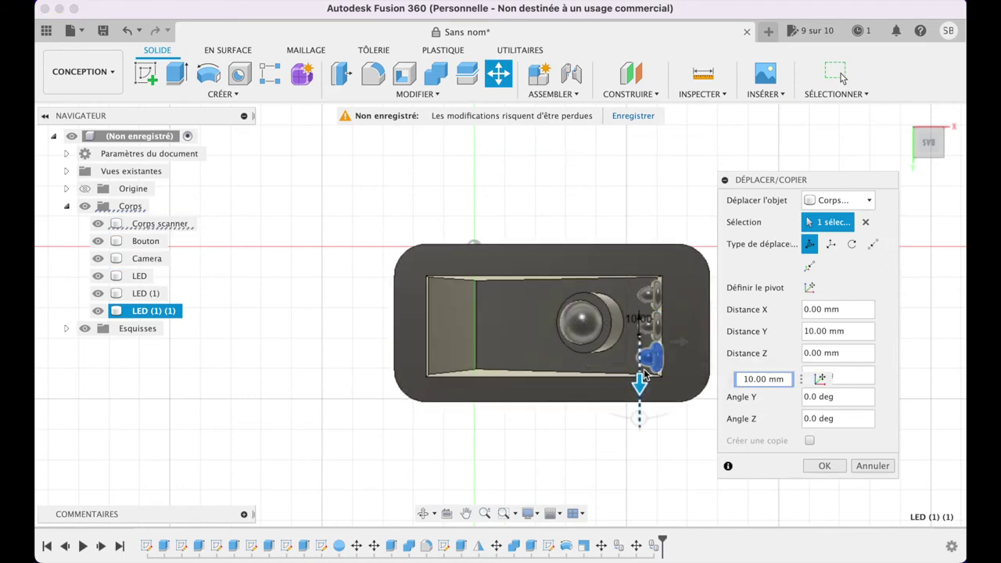
{"action": "left_click", "coordinate": [824, 465]}
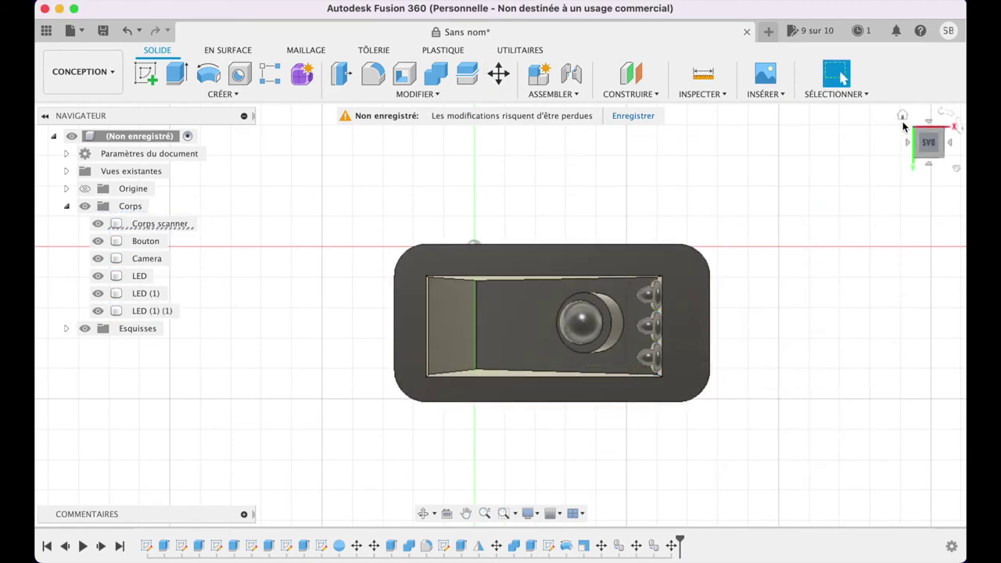
{"action": "left_click", "coordinate": [902, 117]}
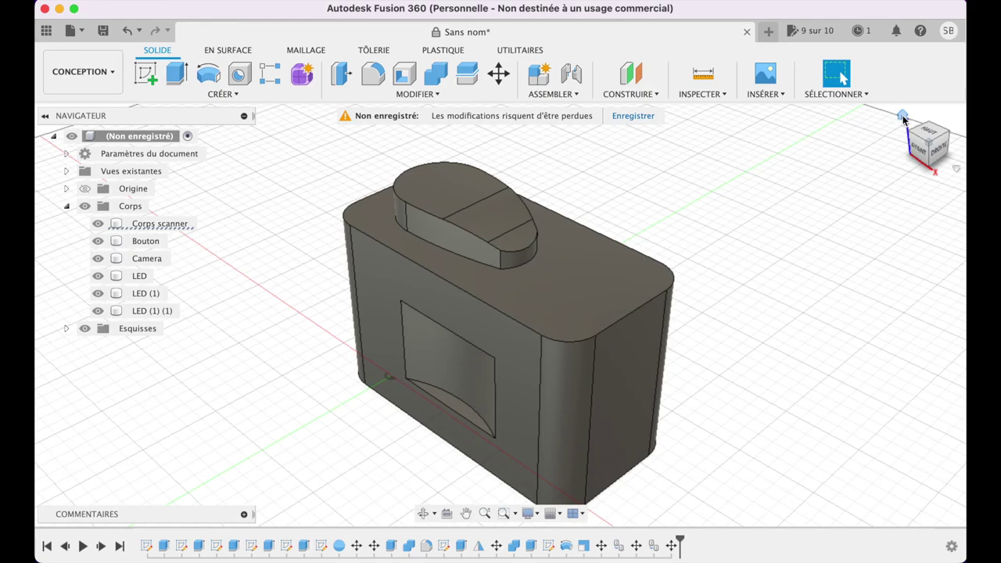
Step: Extrude the slanted inner face 5 mm as a new body
{"action": "left_click", "coordinate": [920, 156]}
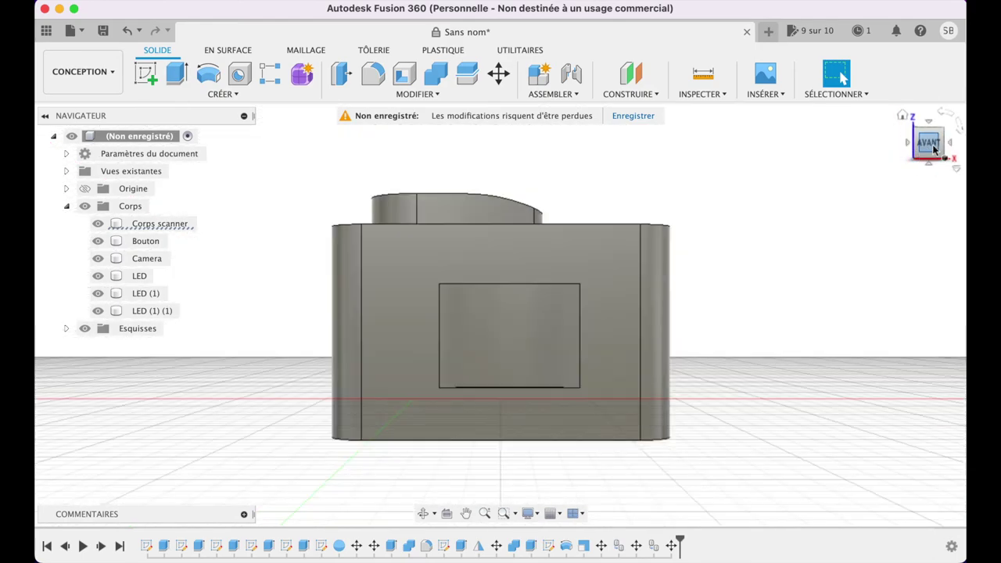
{"action": "left_click_drag", "start_coordinate": [931, 149], "coordinate": [896, 76]}
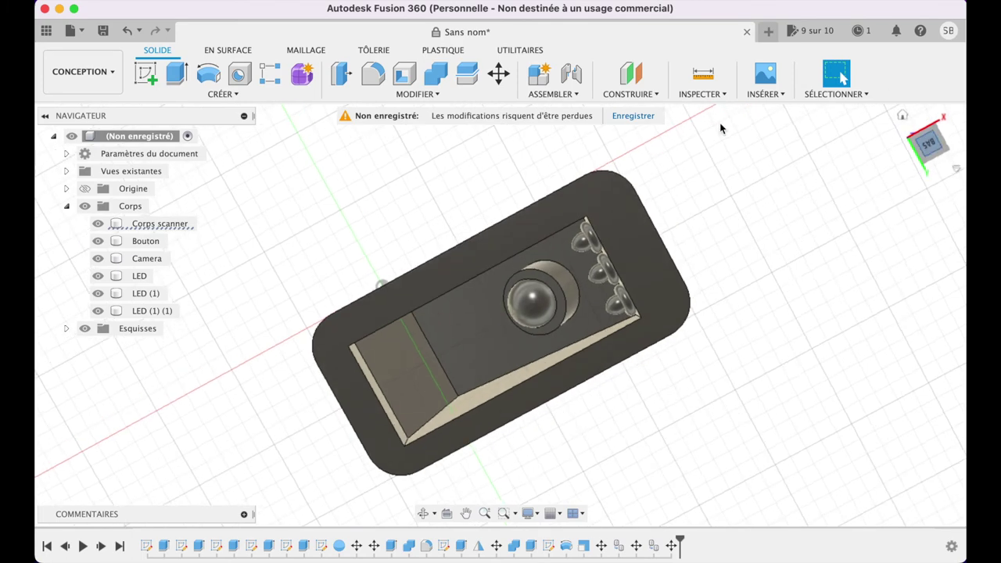
{"action": "left_click", "coordinate": [408, 389]}
{"action": "key", "text": "e"}
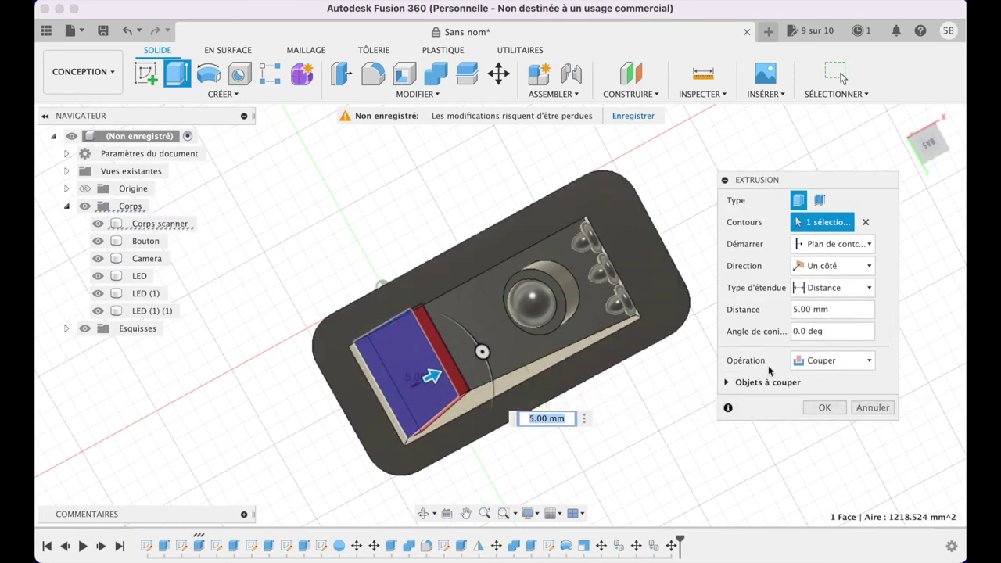
{"action": "left_click", "coordinate": [833, 360]}
{"action": "left_click", "coordinate": [831, 424]}
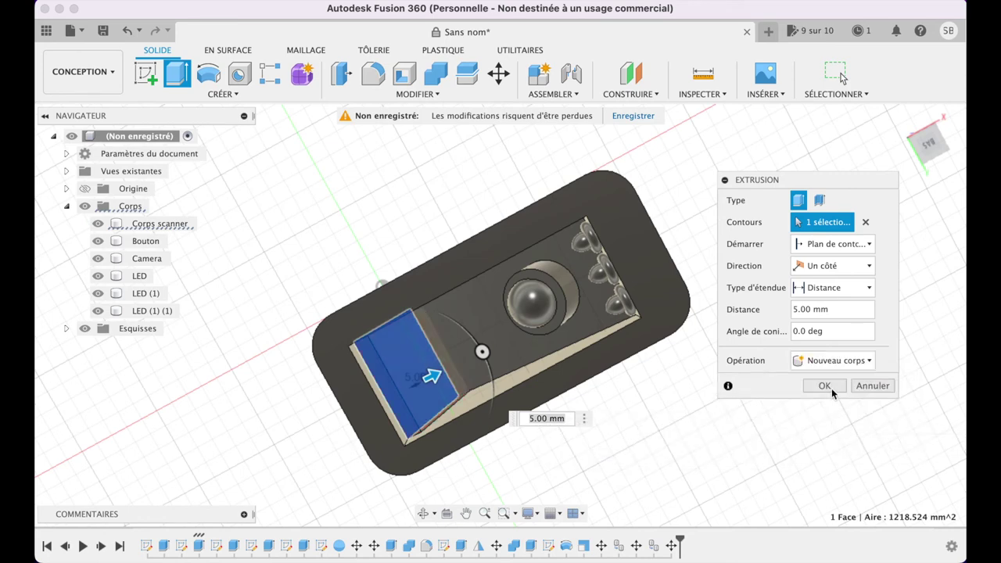
{"action": "left_click", "coordinate": [831, 387]}
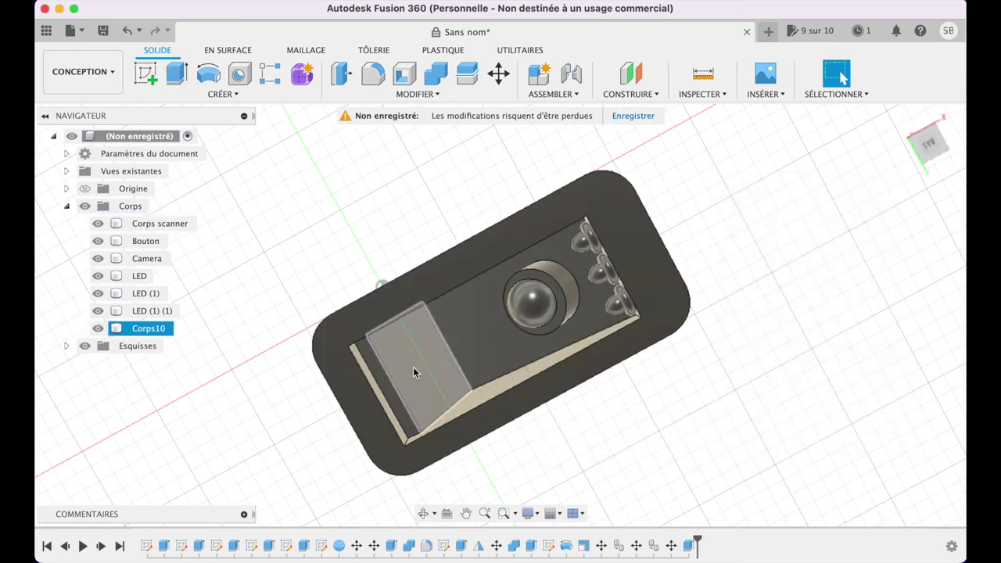
Step: Rename the new body Corps10 to Mirroir
{"action": "left_click", "coordinate": [162, 331]}
{"action": "double_click", "coordinate": [163, 332]}
{"action": "type", "text": "Mirroir"}
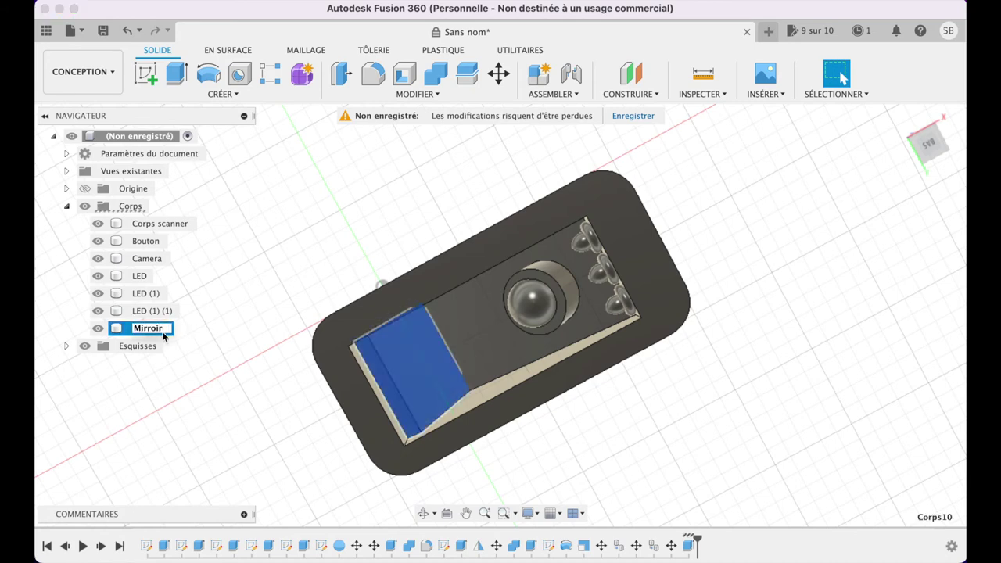
{"action": "key", "text": "Return"}
{"action": "right_click", "coordinate": [157, 328]}
Step: Open Mirroir's appearance settings and search the library for glass and mirror materials
{"action": "left_click", "coordinate": [221, 105]}
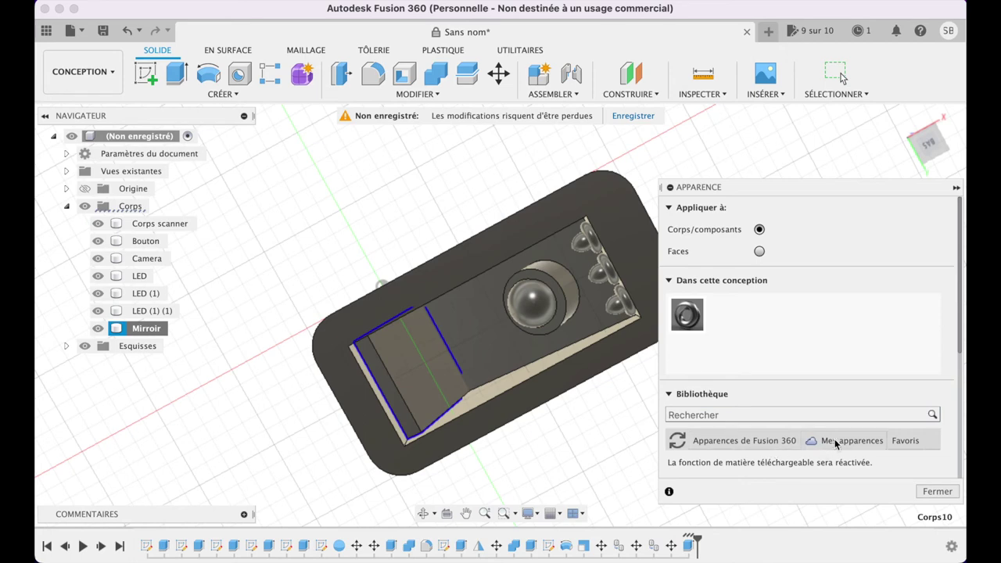
{"action": "left_click", "coordinate": [679, 441]}
{"action": "left_click_drag", "start_coordinate": [800, 188], "coordinate": [782, 79]}
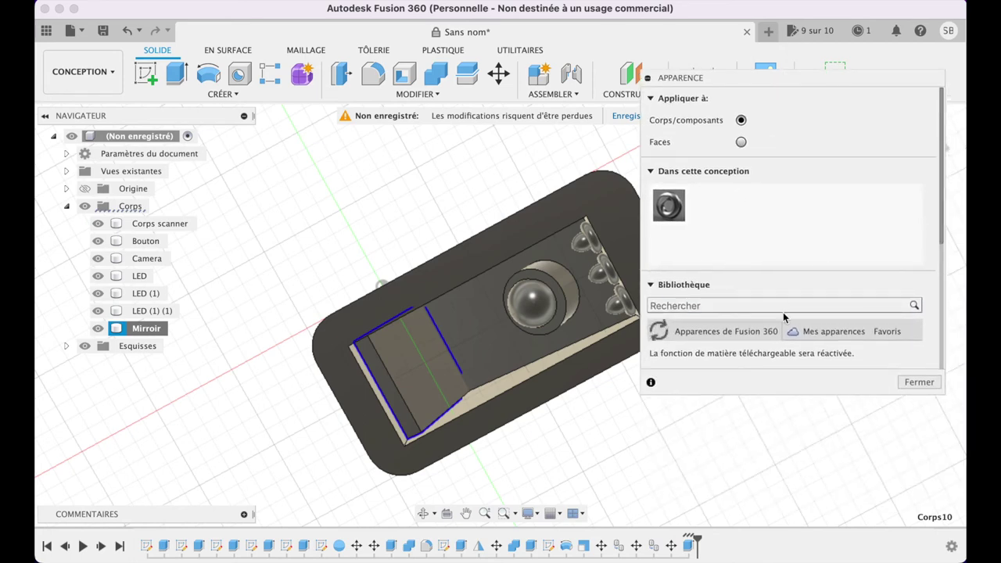
{"action": "left_click", "coordinate": [758, 308]}
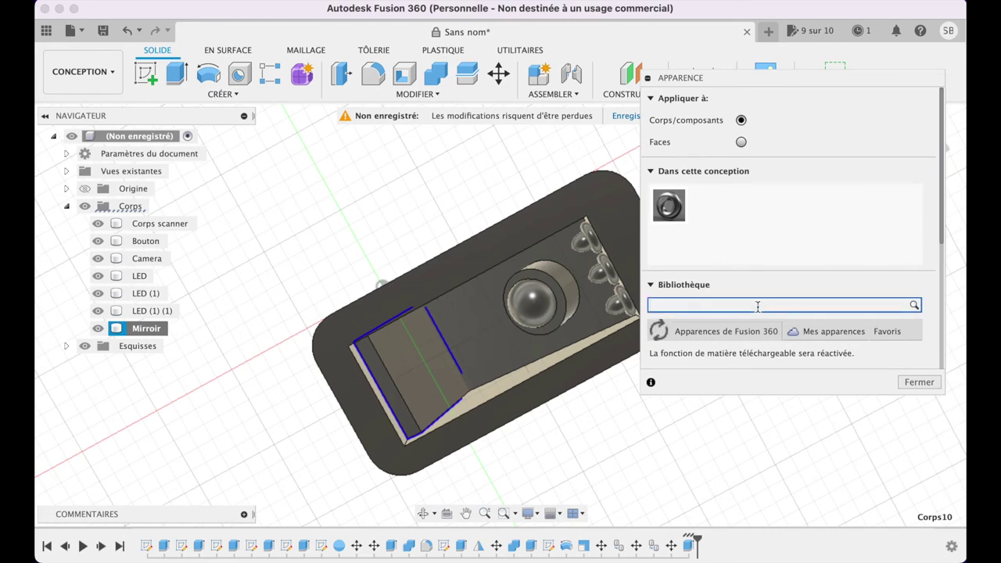
{"action": "type", "text": "v"}
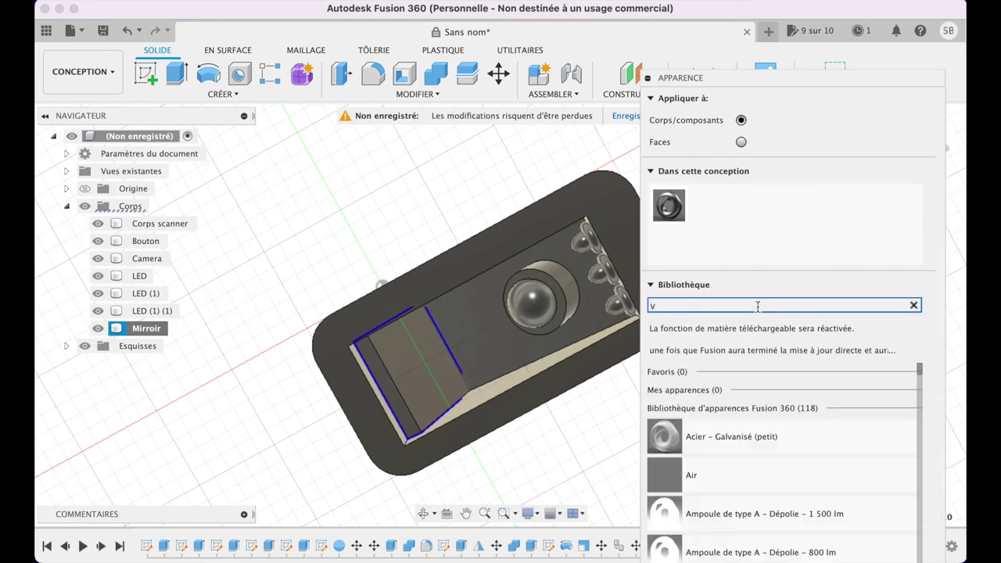
{"action": "type", "text": "erre"}
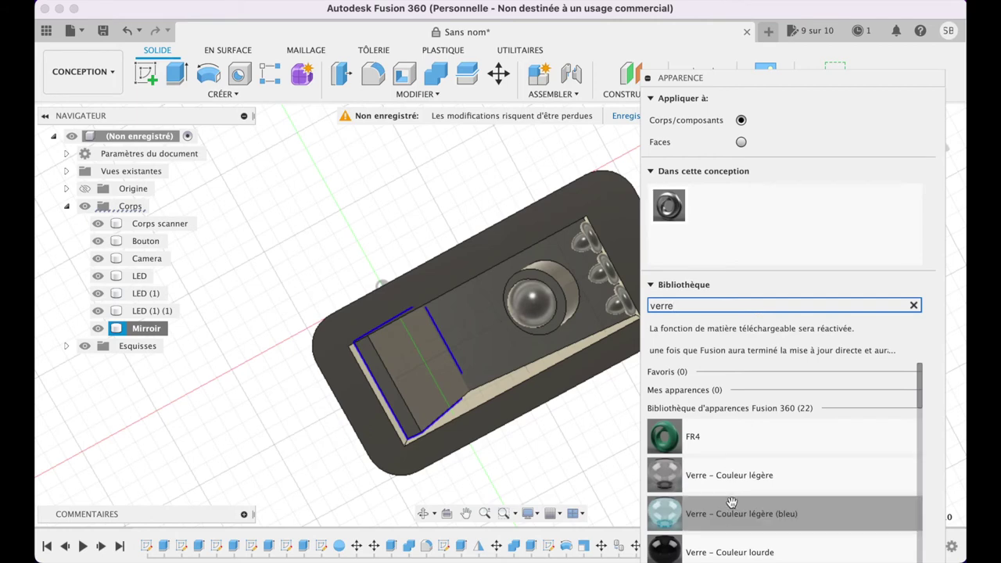
{"action": "scroll", "coordinate": [724, 491], "scroll_direction": "down", "scroll_amount": 3}
{"action": "scroll", "coordinate": [724, 492], "scroll_direction": "up", "scroll_amount": 3}
{"action": "left_click", "coordinate": [913, 305]}
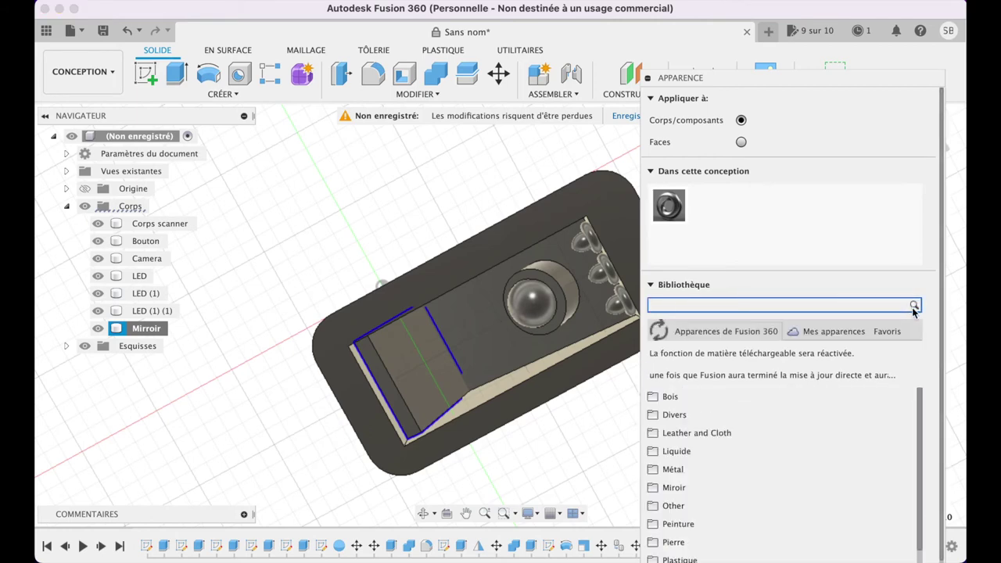
{"action": "type", "text": "miroir"}
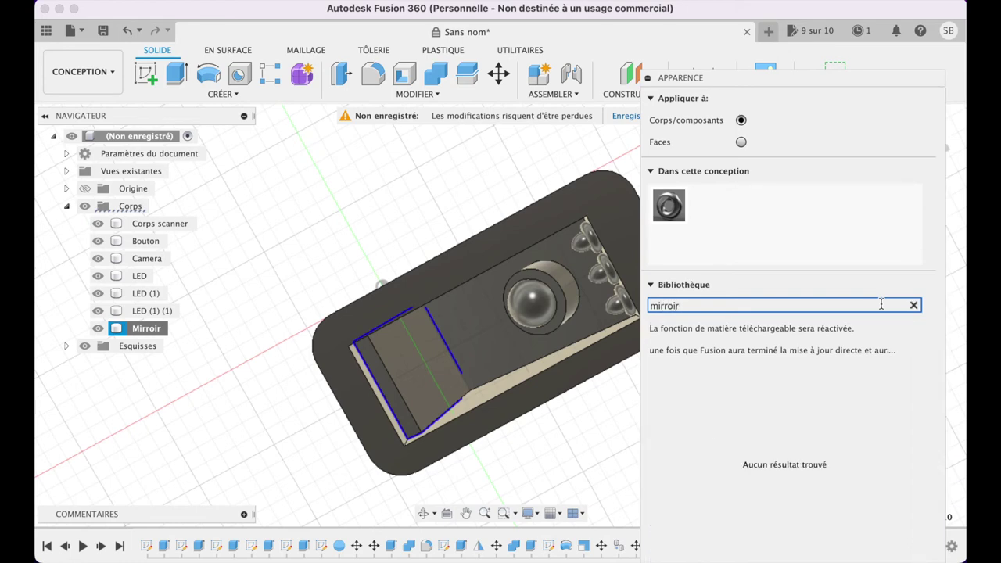
{"action": "key", "text": "BackSpace"}
{"action": "key", "text": "BackSpace"}
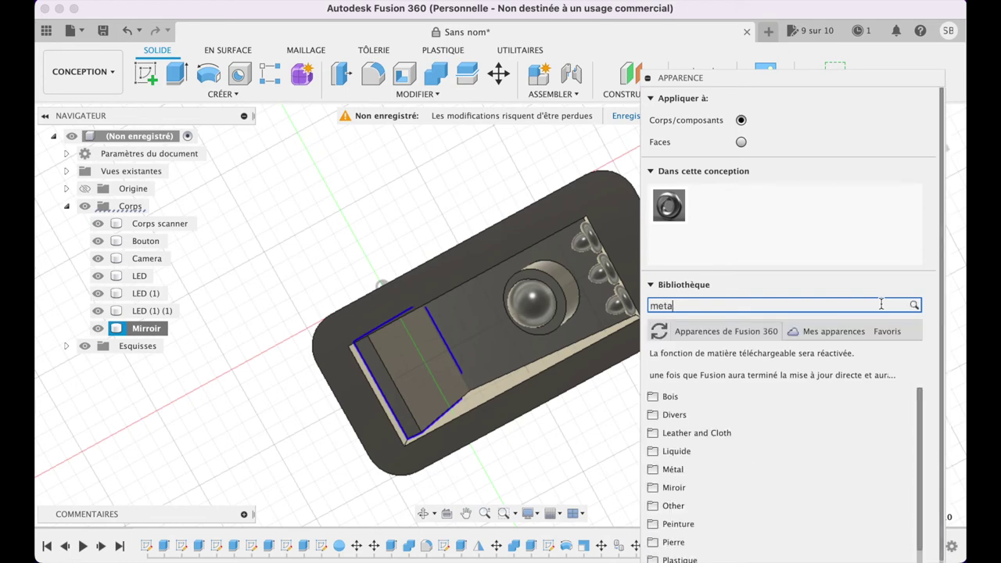
{"action": "type", "text": "l"}
Step: Try applying Base material – Metal, retry its failed download, and close the appearance panel
{"action": "left_click_drag", "start_coordinate": [667, 436], "coordinate": [486, 400]}
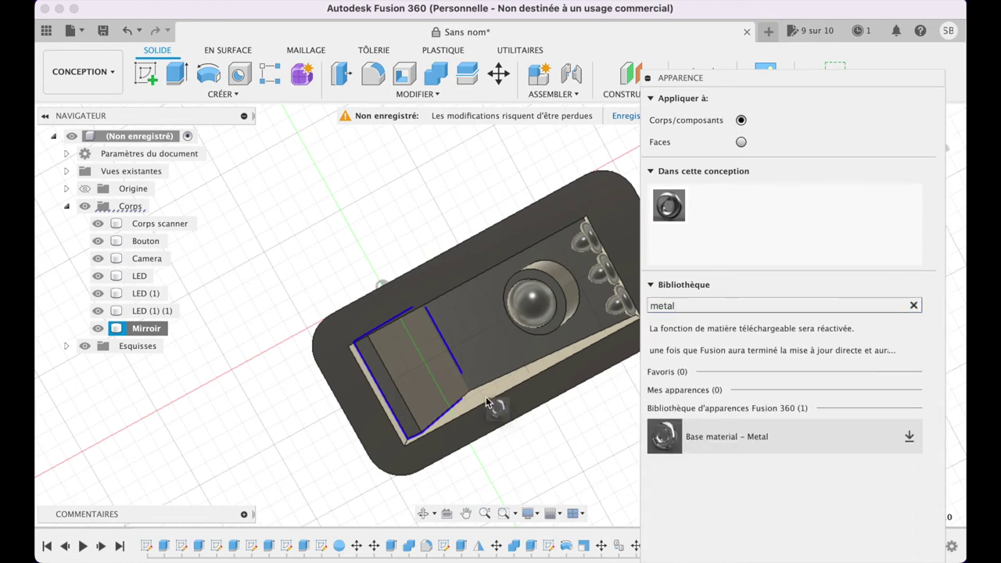
{"action": "left_click_drag", "start_coordinate": [387, 378], "coordinate": [388, 375]}
{"action": "left_click", "coordinate": [909, 436]}
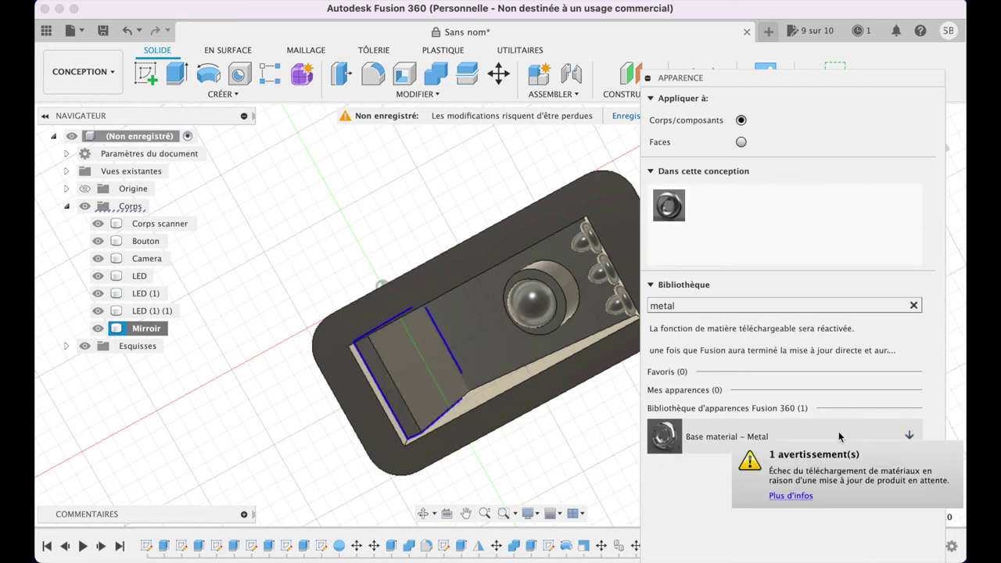
{"action": "left_click", "coordinate": [909, 438]}
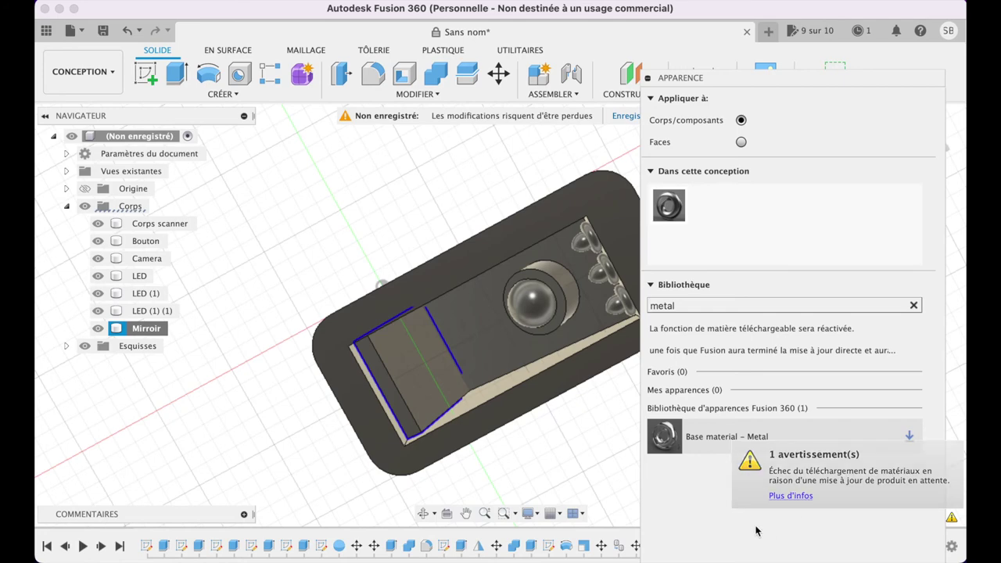
{"action": "left_click", "coordinate": [909, 437]}
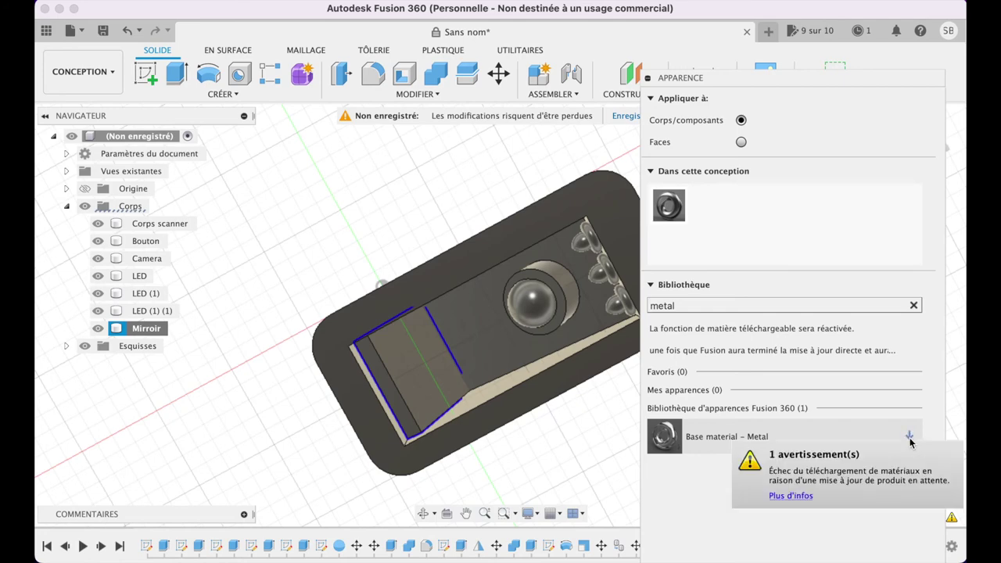
{"action": "left_click", "coordinate": [859, 30]}
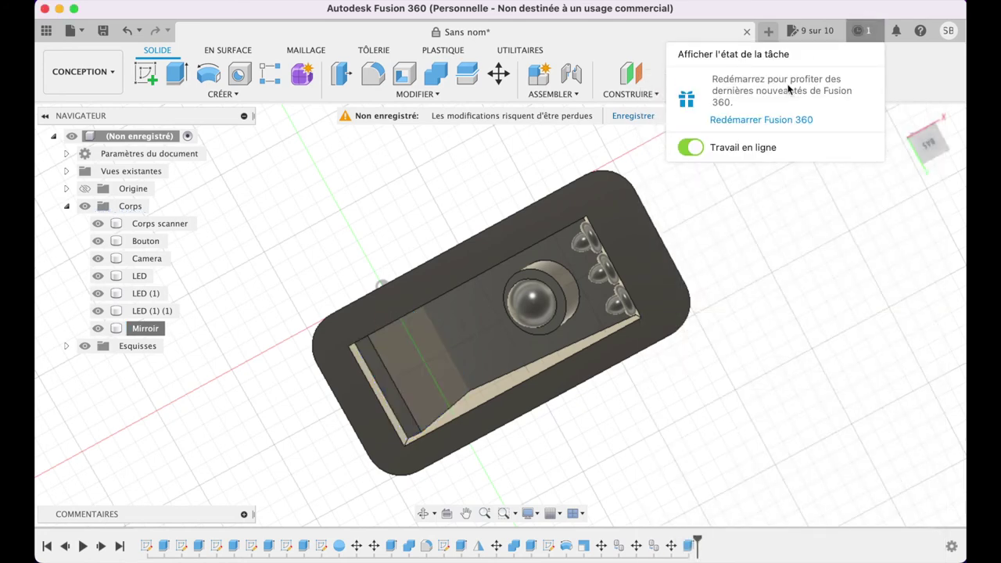
{"action": "left_click", "coordinate": [472, 278]}
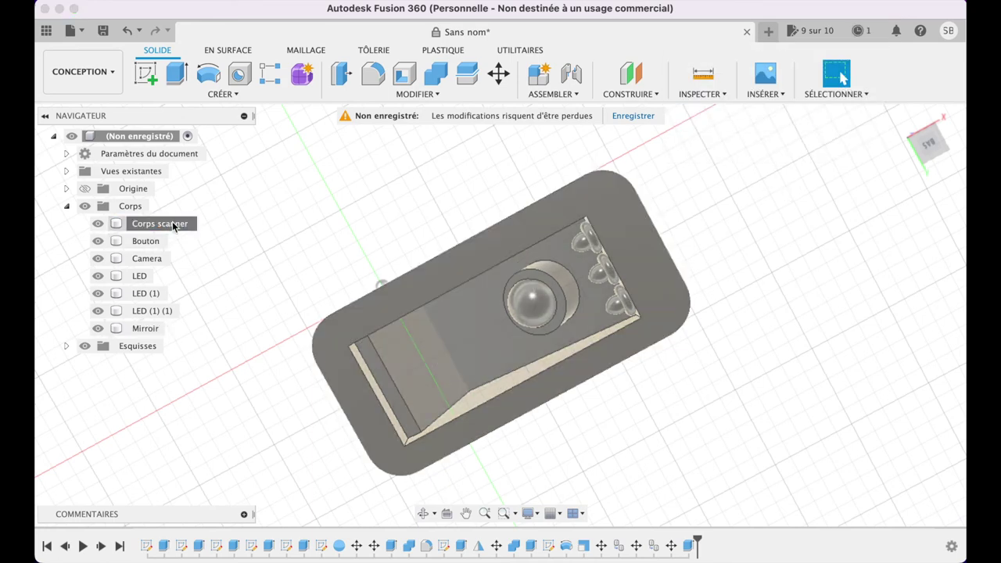
Step: Apply the Acier – Moulé cast steel finish to the Corps scanner body
{"action": "right_click", "coordinate": [177, 224]}
{"action": "left_click", "coordinate": [205, 324]}
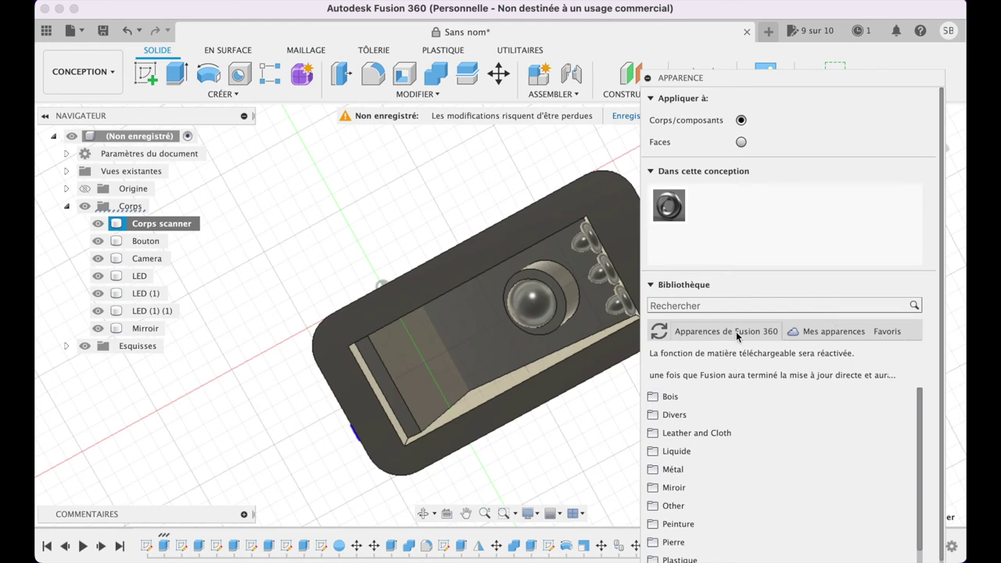
{"action": "left_click", "coordinate": [704, 469]}
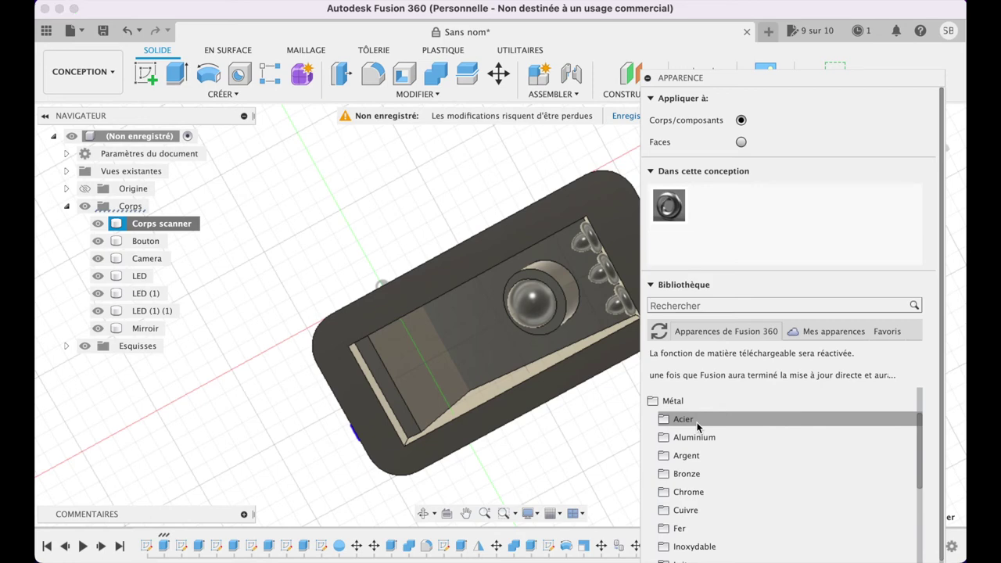
{"action": "left_click", "coordinate": [698, 422]}
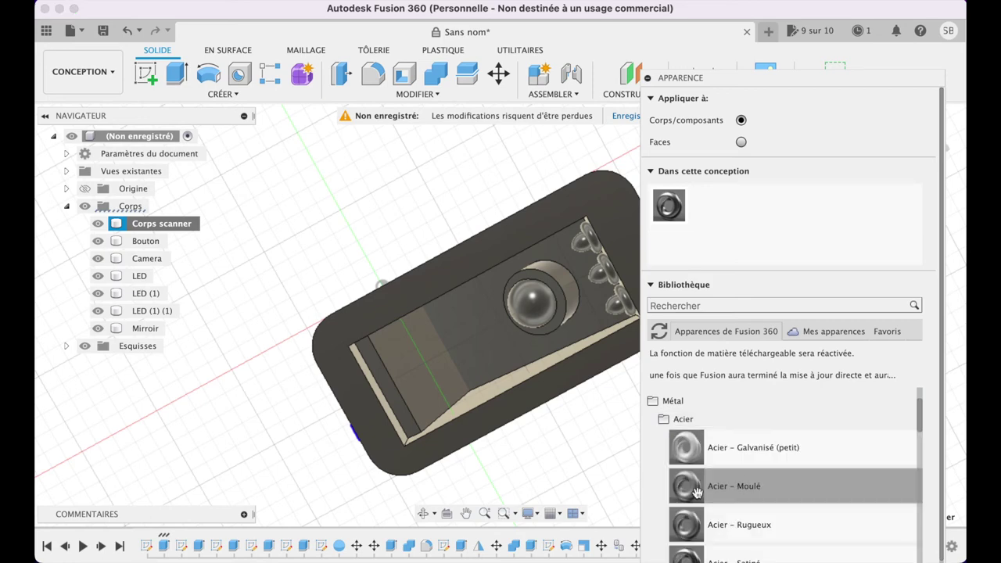
{"action": "left_click_drag", "start_coordinate": [696, 491], "coordinate": [605, 223]}
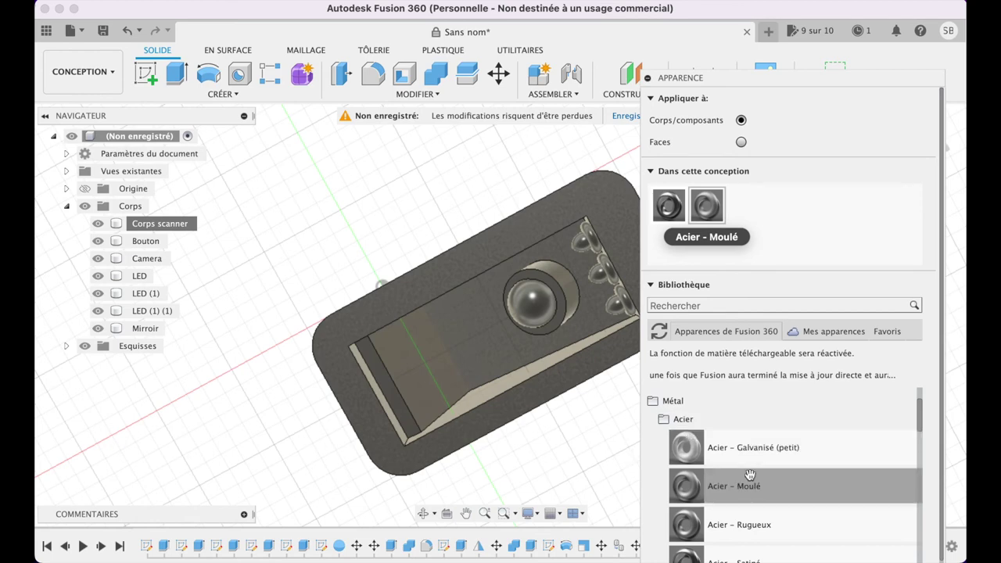
Step: Give the slanted Mirroir panel the Acier – Galvanisé (petit) steel finish
{"action": "scroll", "coordinate": [750, 478], "scroll_direction": "down", "scroll_amount": 3}
{"action": "scroll", "coordinate": [750, 478], "scroll_direction": "down", "scroll_amount": 4}
{"action": "scroll", "coordinate": [750, 478], "scroll_direction": "down", "scroll_amount": 2}
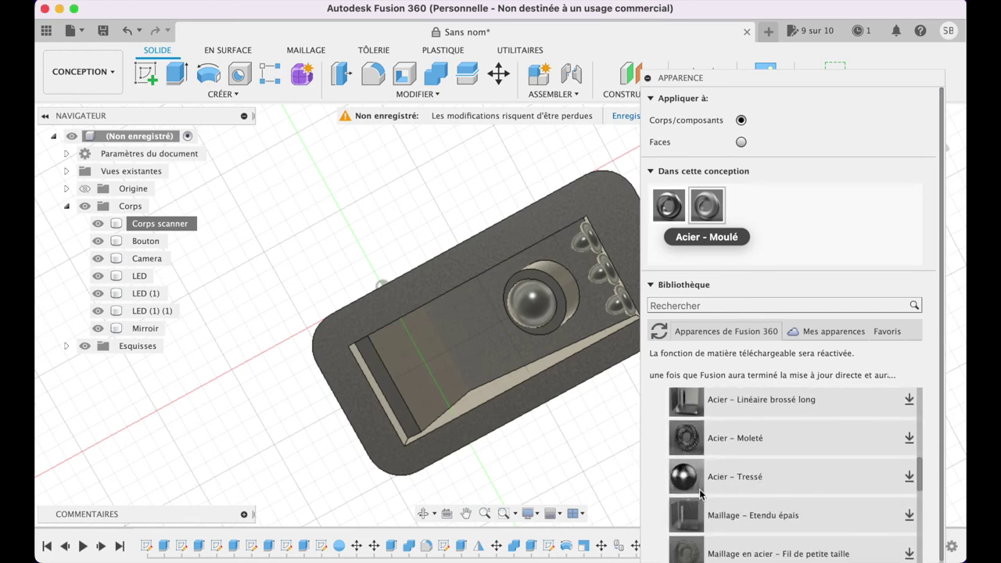
{"action": "left_click_drag", "start_coordinate": [694, 480], "coordinate": [432, 398]}
{"action": "left_click_drag", "start_coordinate": [482, 378], "coordinate": [795, 224]}
{"action": "scroll", "coordinate": [735, 453], "scroll_direction": "down", "scroll_amount": 2}
{"action": "scroll", "coordinate": [737, 445], "scroll_direction": "up", "scroll_amount": 1}
{"action": "mouse_move", "coordinate": [738, 435]}
{"action": "left_mouse_down"}
{"action": "mouse_move", "coordinate": [784, 344]}
{"action": "mouse_move", "coordinate": [763, 220]}
{"action": "mouse_move", "coordinate": [420, 366]}
{"action": "left_mouse_up"}
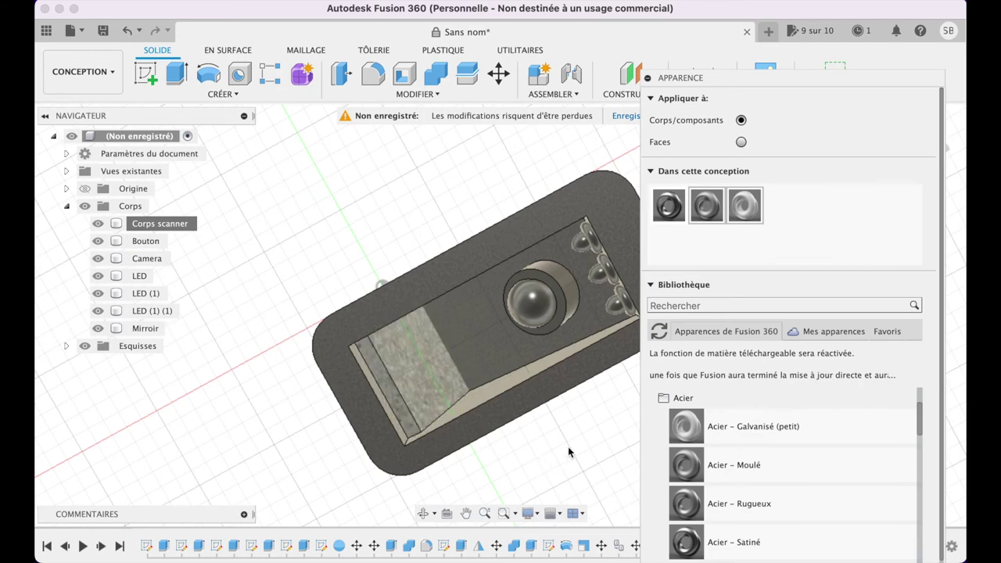
Step: Recolour the Cuivre – Patine finish blue and apply it to all three LEDs
{"action": "left_click", "coordinate": [688, 403]}
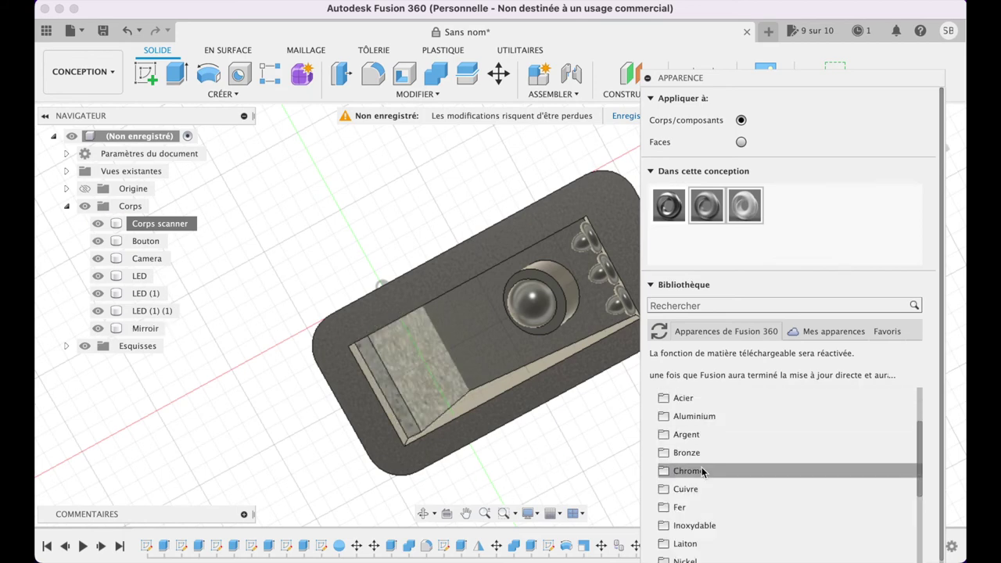
{"action": "scroll", "coordinate": [701, 466], "scroll_direction": "down", "scroll_amount": 3}
{"action": "left_click", "coordinate": [689, 433]}
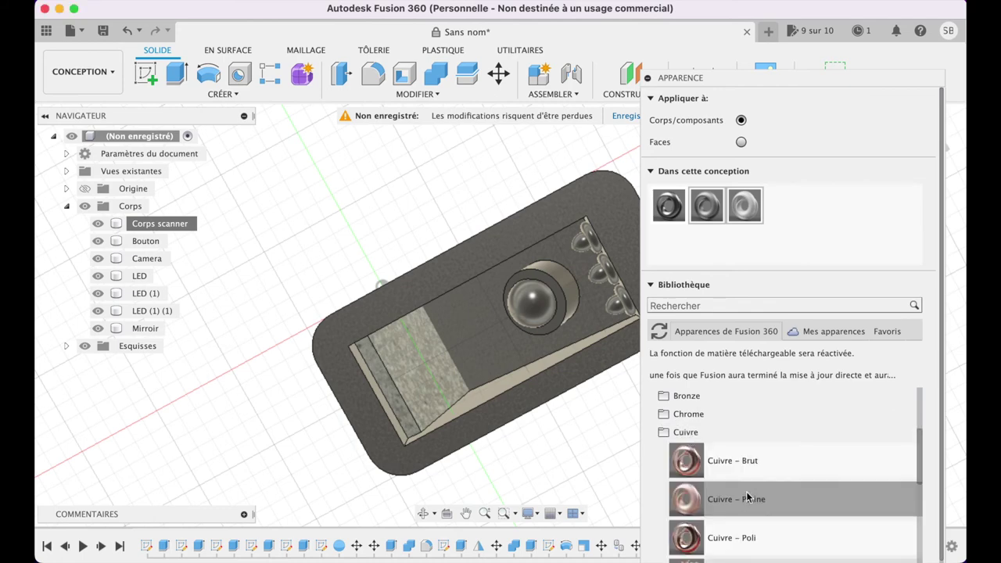
{"action": "scroll", "coordinate": [747, 497], "scroll_direction": "down", "scroll_amount": 2}
{"action": "left_click_drag", "start_coordinate": [693, 440], "coordinate": [782, 205]}
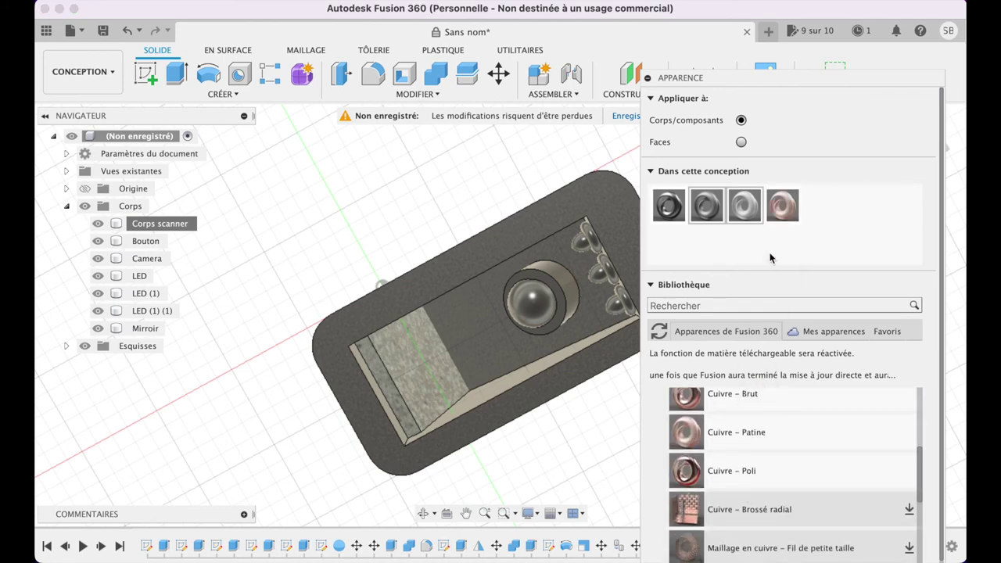
{"action": "double_click", "coordinate": [782, 215]}
{"action": "left_click_drag", "start_coordinate": [622, 142], "coordinate": [529, 142]}
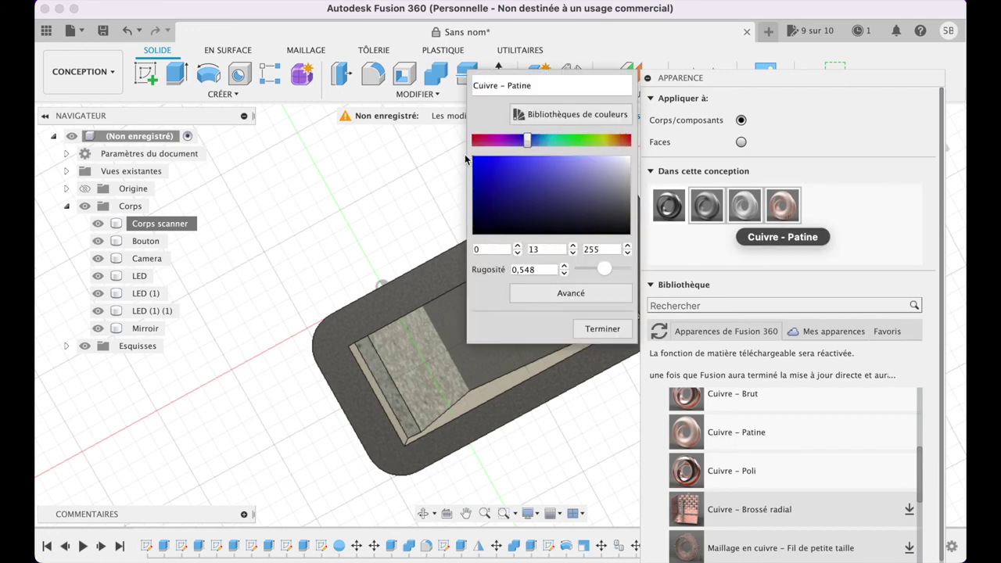
{"action": "left_click", "coordinate": [603, 329]}
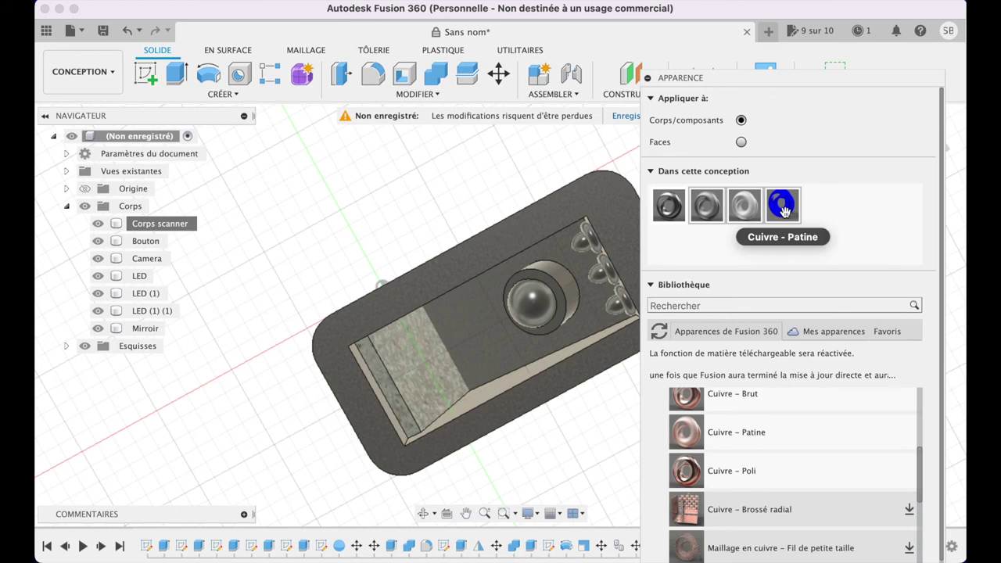
{"action": "left_click_drag", "start_coordinate": [782, 205], "coordinate": [582, 246]}
{"action": "left_click_drag", "start_coordinate": [782, 205], "coordinate": [602, 269]}
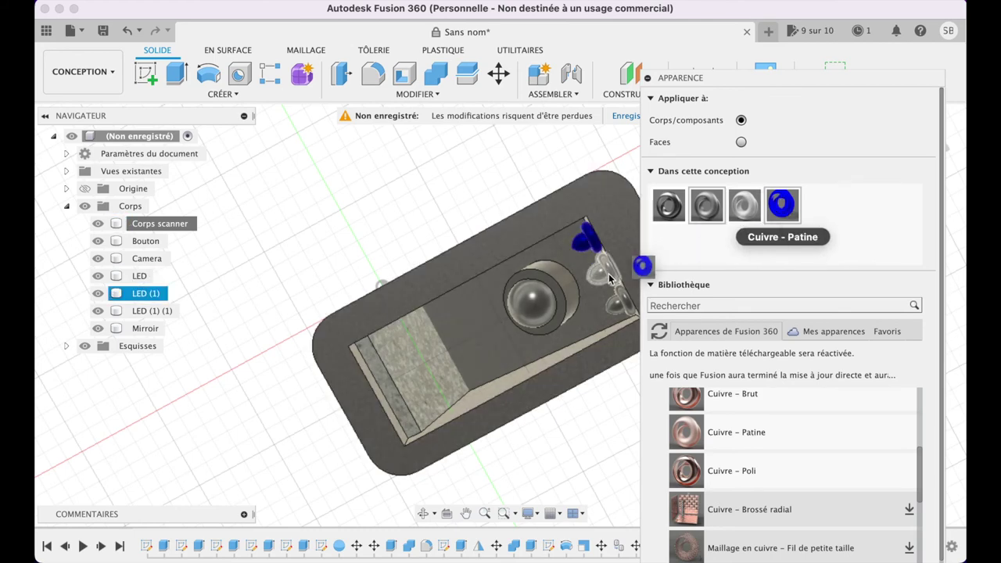
{"action": "left_click_drag", "start_coordinate": [779, 205], "coordinate": [621, 303]}
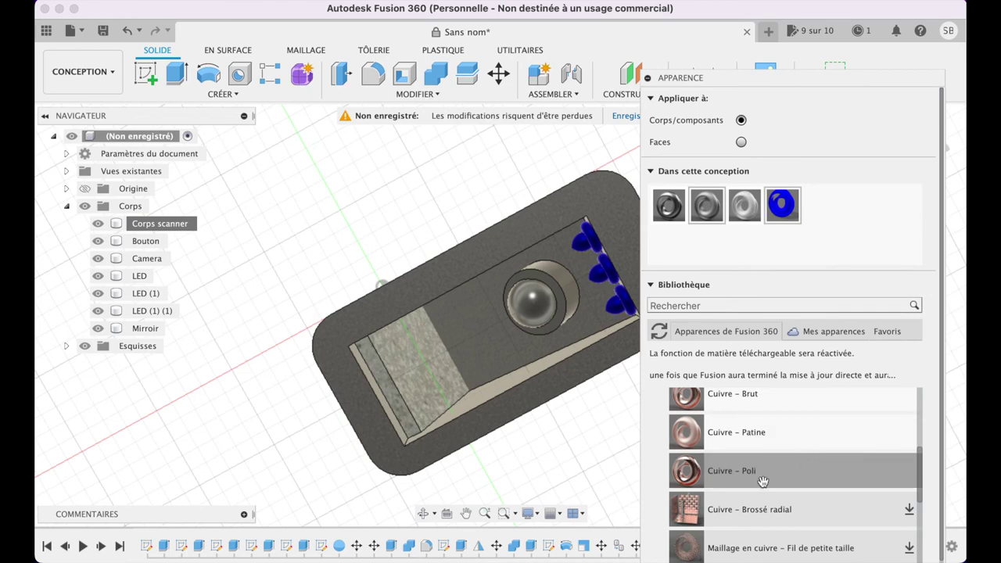
Step: Apply Cuivre – Poli recoloured near-black to the camera, then close the appearance panel
{"action": "left_click_drag", "start_coordinate": [698, 480], "coordinate": [820, 205]}
{"action": "double_click", "coordinate": [819, 205]}
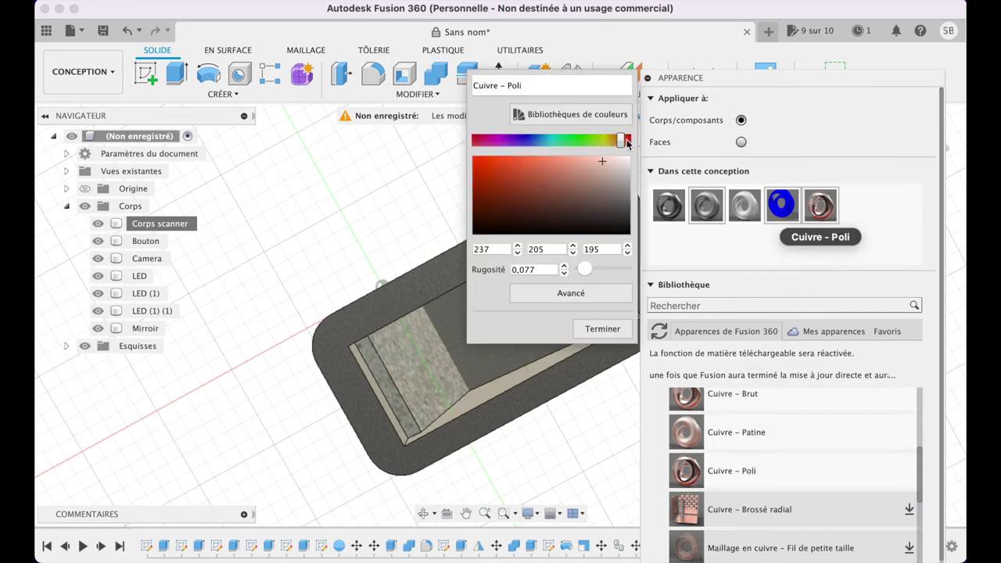
{"action": "left_click", "coordinate": [602, 328]}
{"action": "left_click_drag", "start_coordinate": [819, 205], "coordinate": [552, 311]}
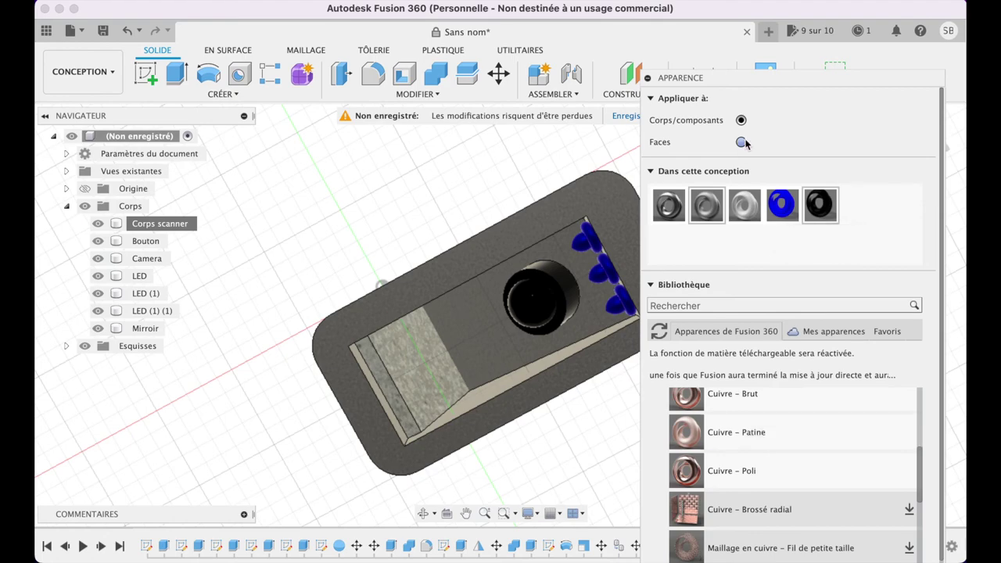
{"action": "left_click", "coordinate": [649, 285]}
{"action": "left_click", "coordinate": [919, 310]}
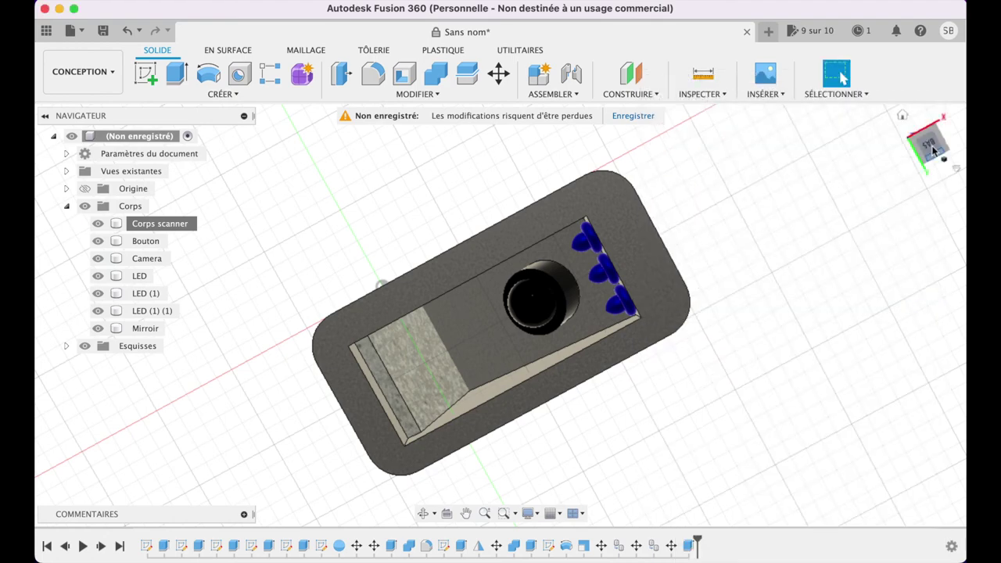
Step: Return to the home view, select the Bouton body, and open its appearance settings
{"action": "left_click", "coordinate": [902, 116]}
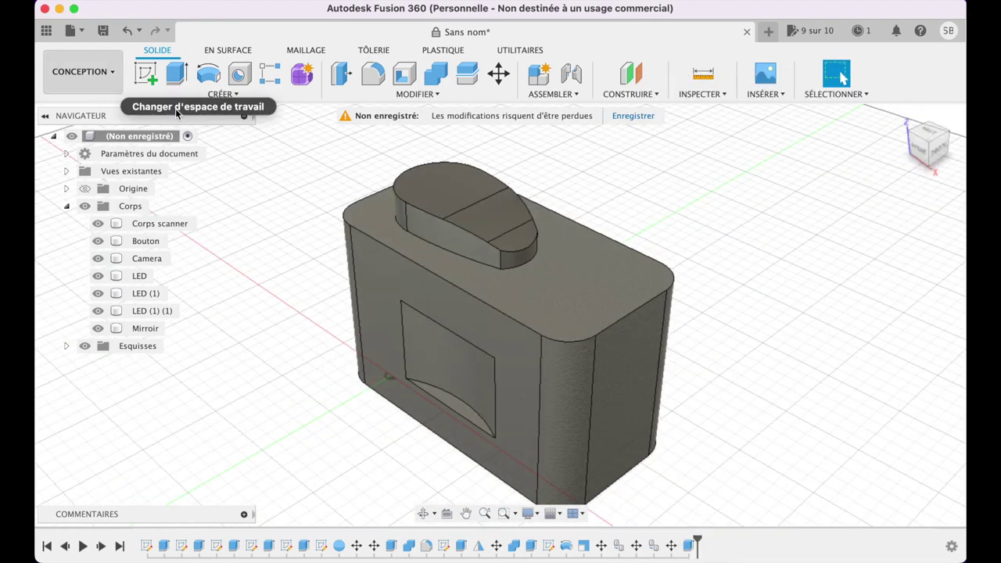
{"action": "left_click", "coordinate": [471, 210]}
{"action": "right_click", "coordinate": [159, 241]}
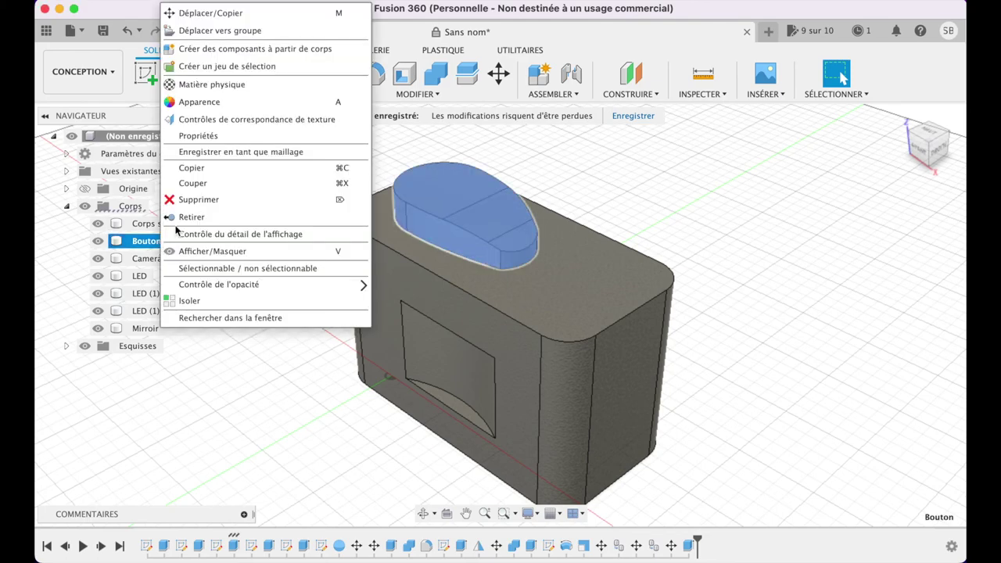
{"action": "left_click", "coordinate": [255, 103]}
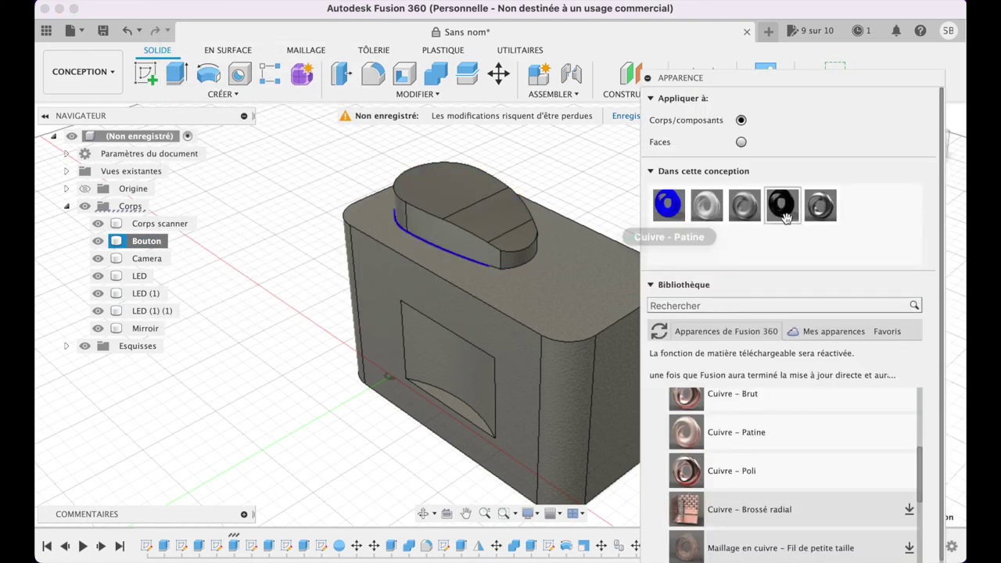
Step: Add the raw copper finish to the design and inspect its settings in the material editor
{"action": "left_click_drag", "start_coordinate": [727, 398], "coordinate": [855, 207]}
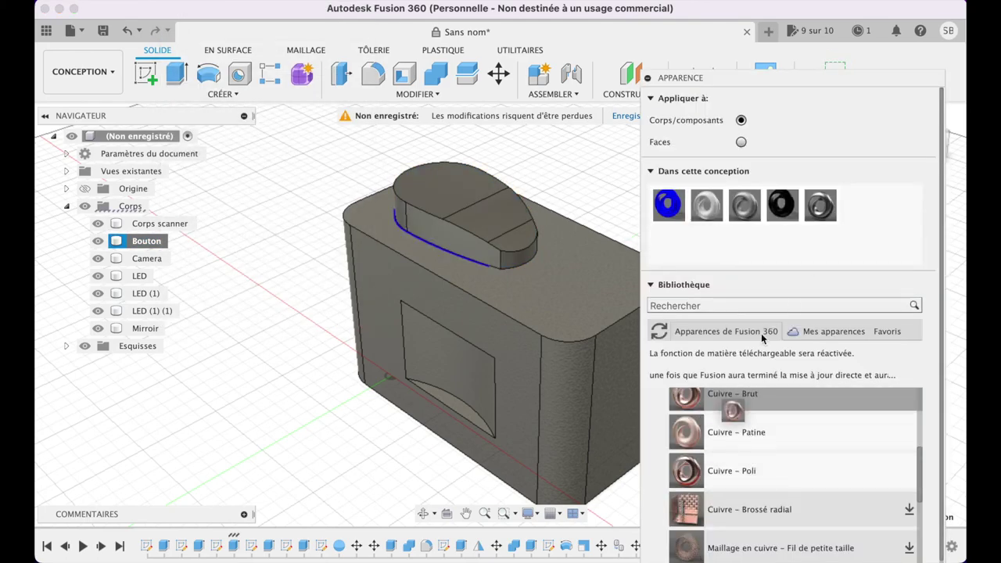
{"action": "double_click", "coordinate": [855, 207]}
{"action": "left_click", "coordinate": [621, 211]}
{"action": "double_click", "coordinate": [869, 208]}
{"action": "left_click", "coordinate": [623, 213]}
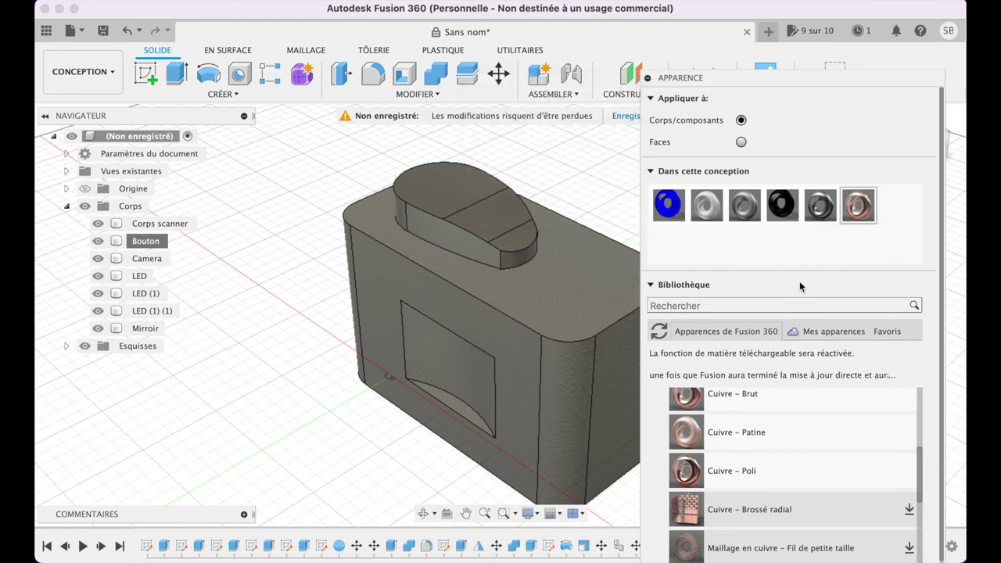
{"action": "double_click", "coordinate": [864, 211]}
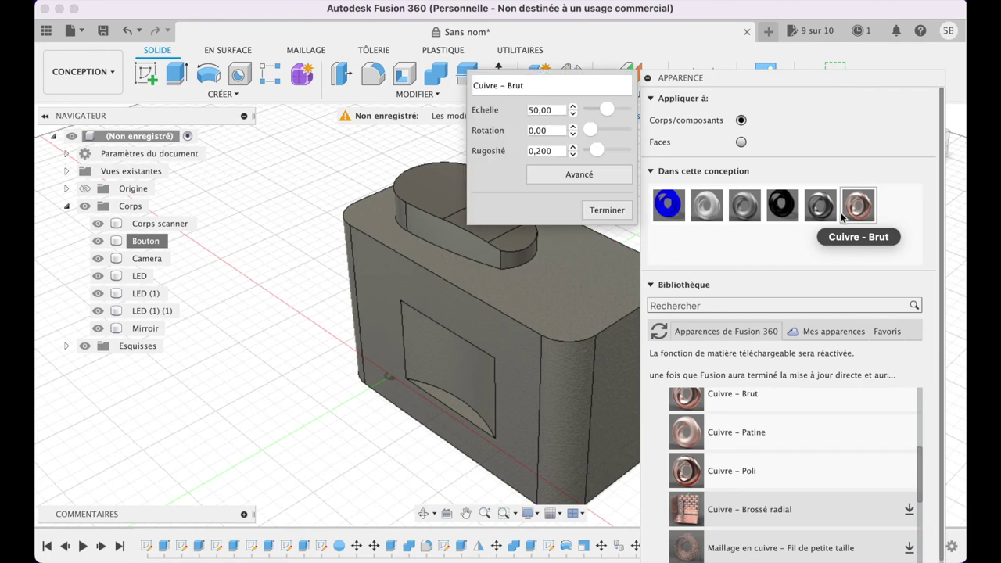
{"action": "left_click", "coordinate": [621, 178]}
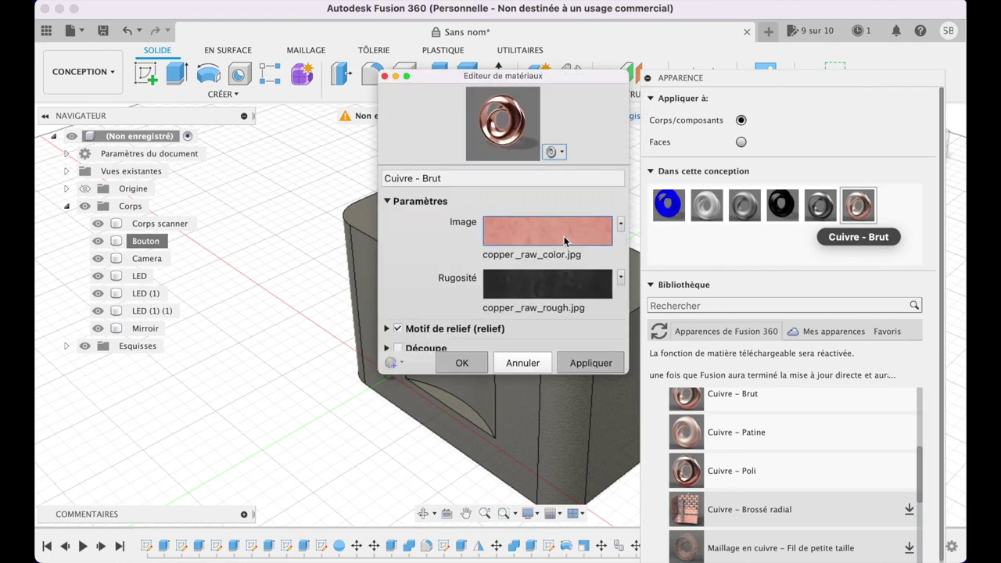
{"action": "left_click", "coordinate": [385, 77]}
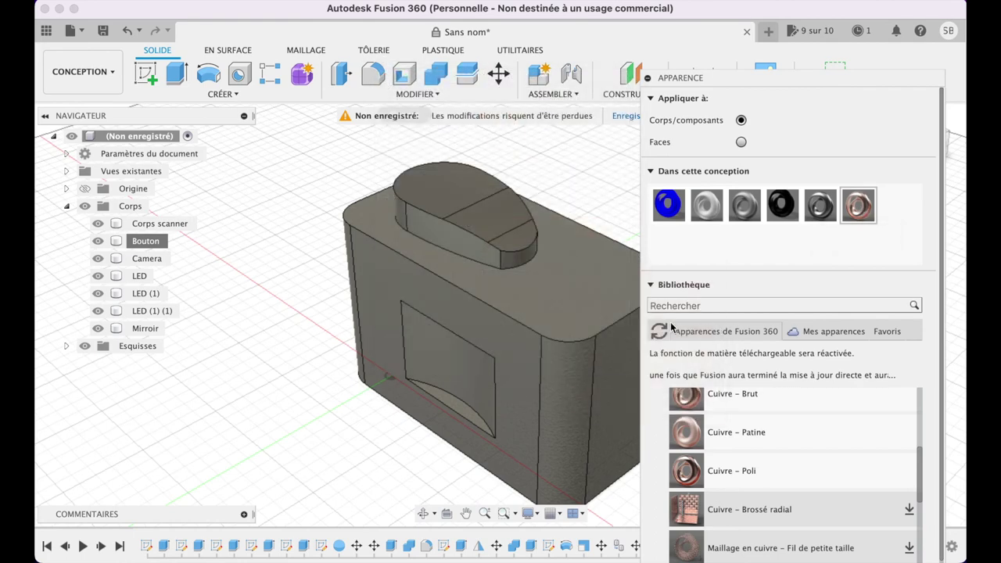
Step: Recolour the Cuivre – Patine finish pure red, apply it to the Bouton body, and close the panel
{"action": "left_click_drag", "start_coordinate": [685, 437], "coordinate": [896, 207]}
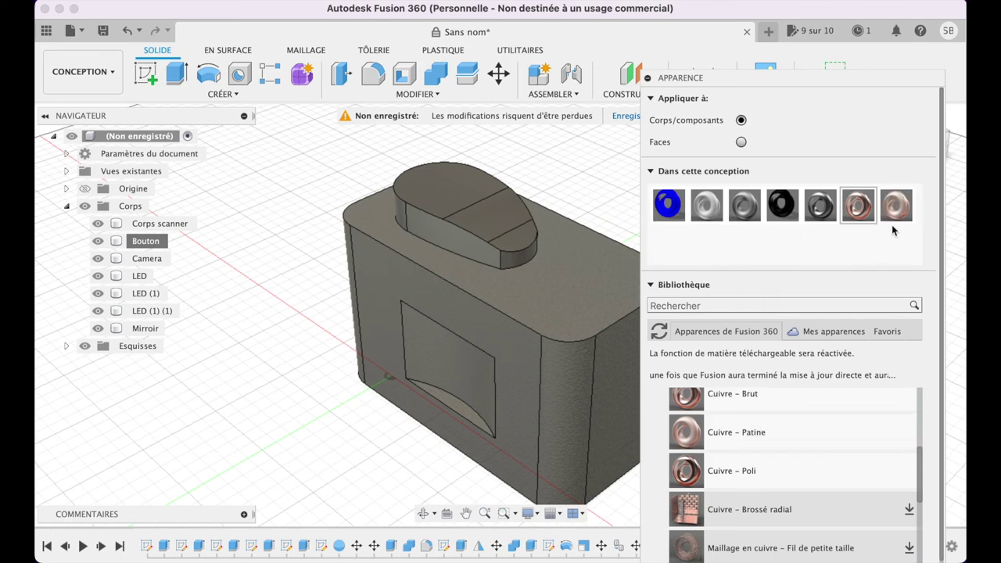
{"action": "double_click", "coordinate": [896, 208]}
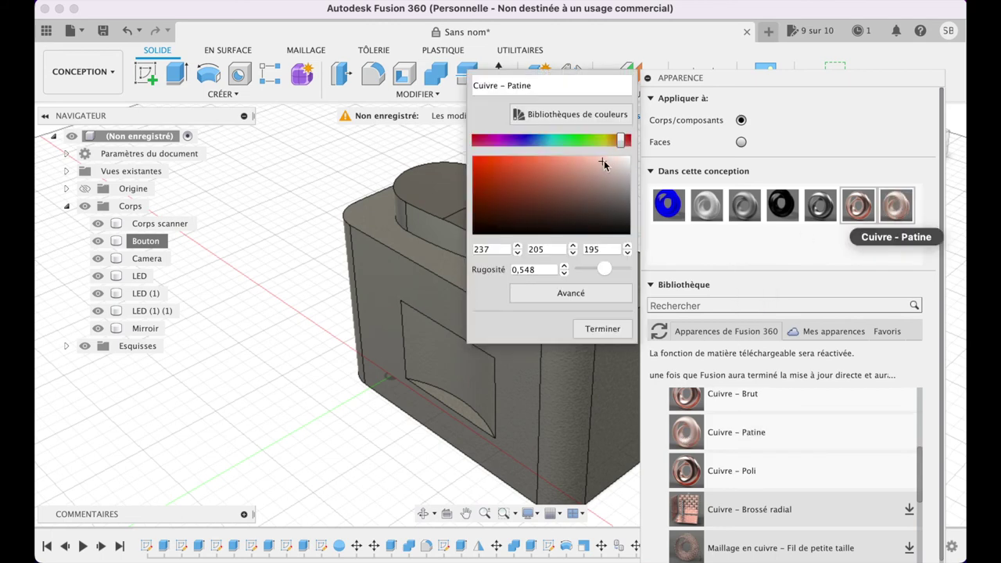
{"action": "left_click_drag", "start_coordinate": [624, 141], "coordinate": [627, 141]}
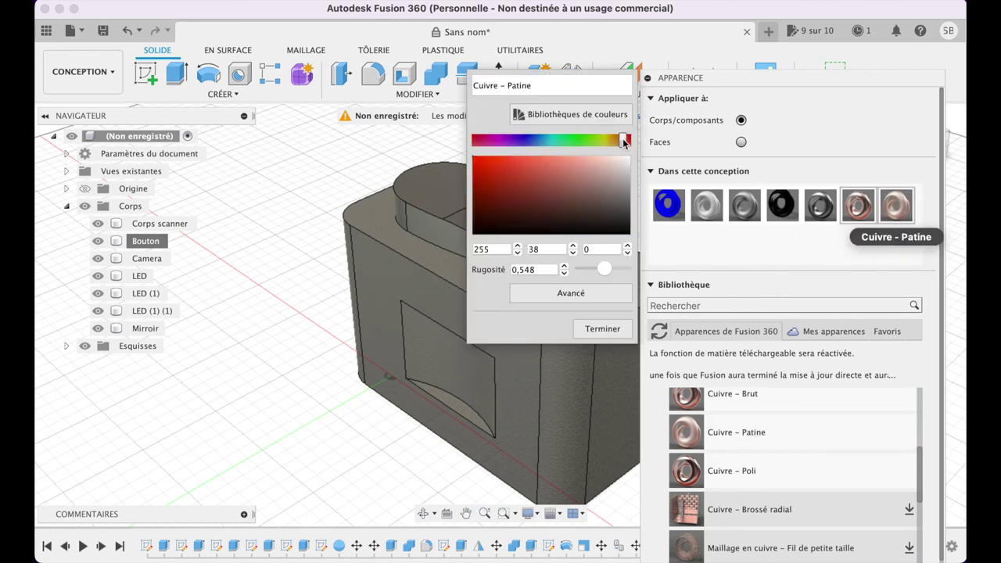
{"action": "left_click", "coordinate": [602, 328]}
{"action": "left_click_drag", "start_coordinate": [896, 204], "coordinate": [500, 222]}
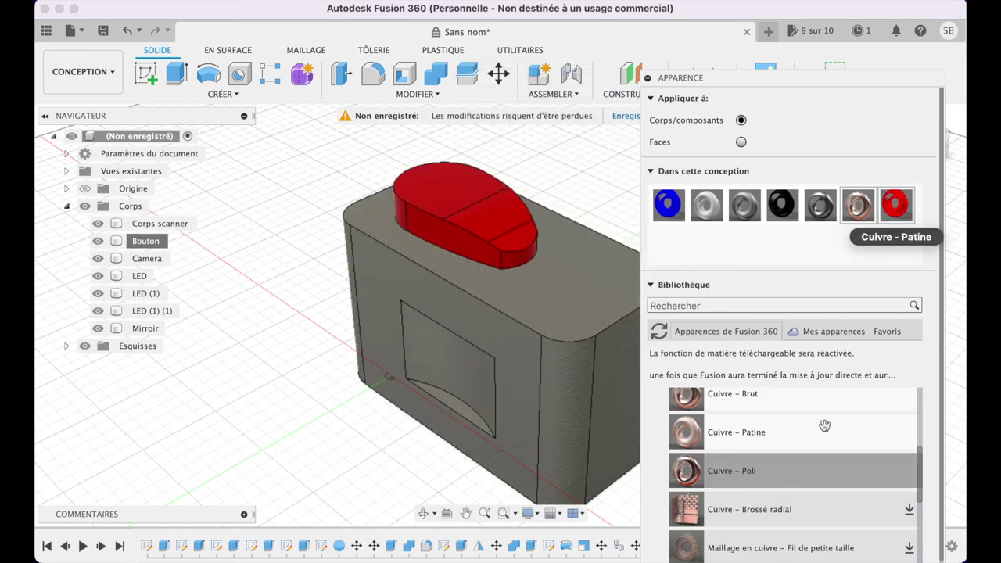
{"action": "left_click", "coordinate": [649, 284]}
{"action": "left_click", "coordinate": [907, 314]}
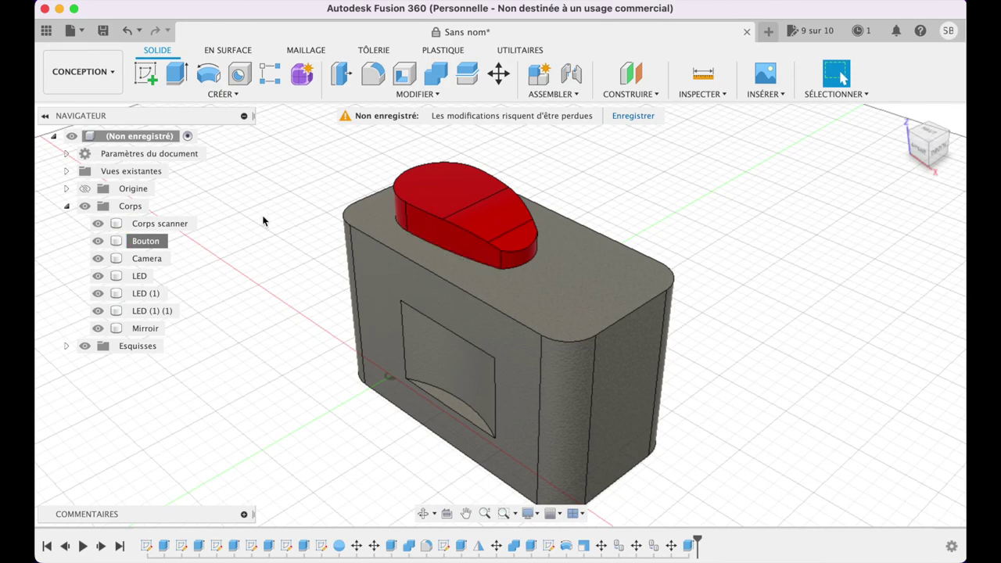
{"action": "left_click", "coordinate": [82, 71]}
{"action": "left_click", "coordinate": [94, 160]}
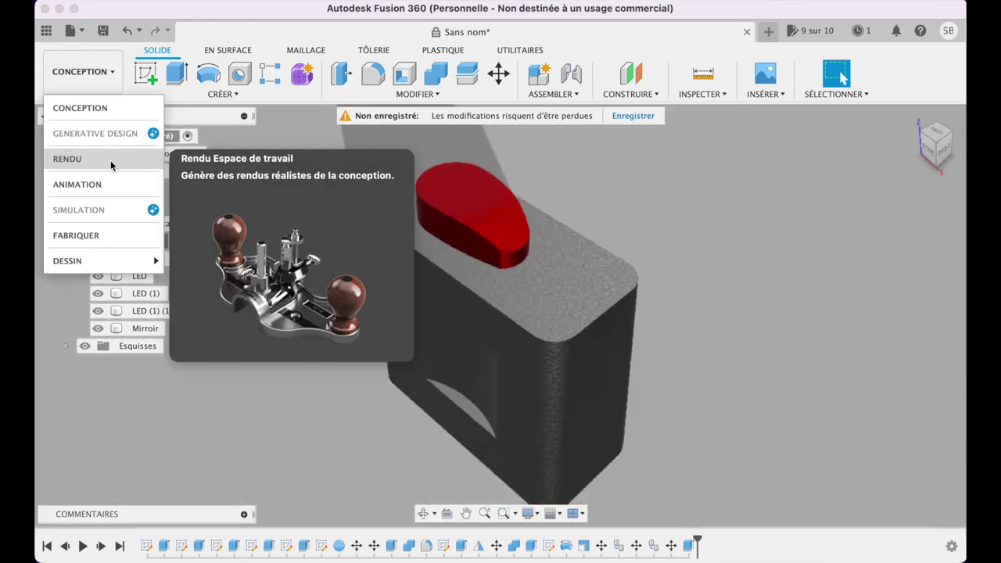
{"action": "left_click", "coordinate": [41, 449]}
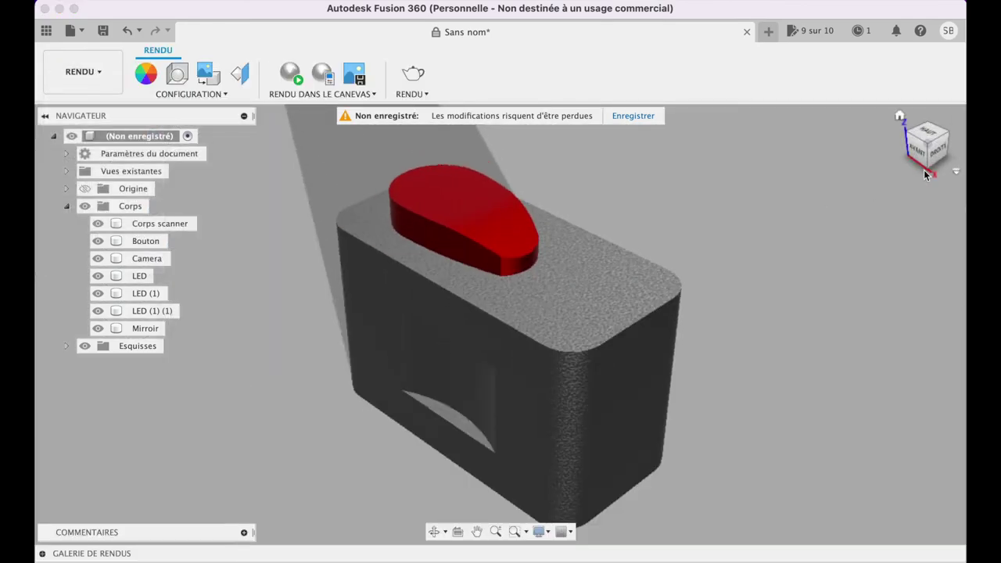
{"action": "mouse_move", "coordinate": [939, 149]}
{"action": "left_mouse_down"}
{"action": "mouse_move", "coordinate": [869, 64]}
{"action": "mouse_move", "coordinate": [884, 60]}
{"action": "mouse_move", "coordinate": [883, 70]}
{"action": "mouse_move", "coordinate": [867, 78]}
{"action": "mouse_move", "coordinate": [904, 94]}
{"action": "mouse_move", "coordinate": [915, 65]}
{"action": "mouse_move", "coordinate": [950, 97]}
{"action": "mouse_move", "coordinate": [952, 152]}
{"action": "left_mouse_up"}
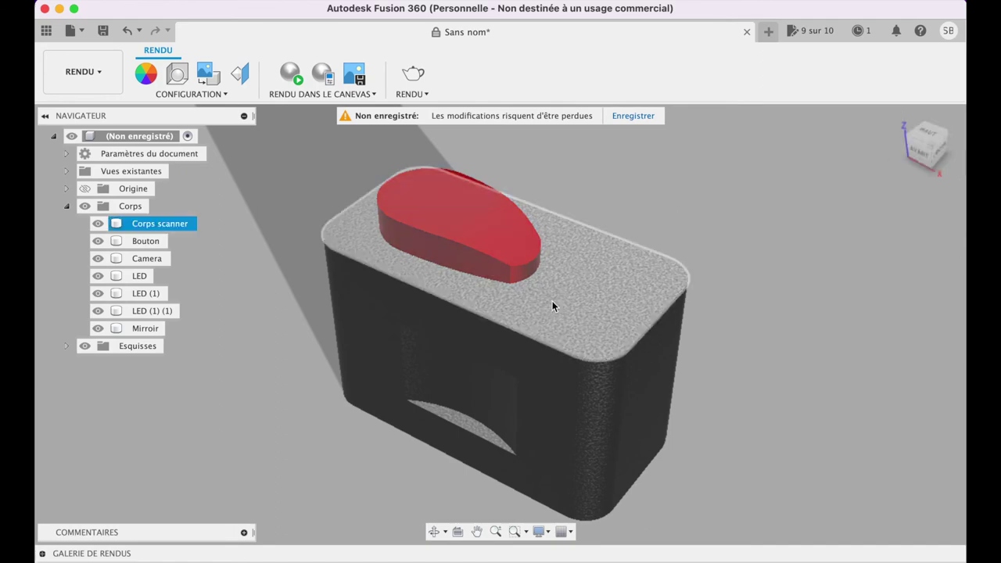
{"action": "left_click", "coordinate": [84, 75]}
{"action": "left_click", "coordinate": [88, 107]}
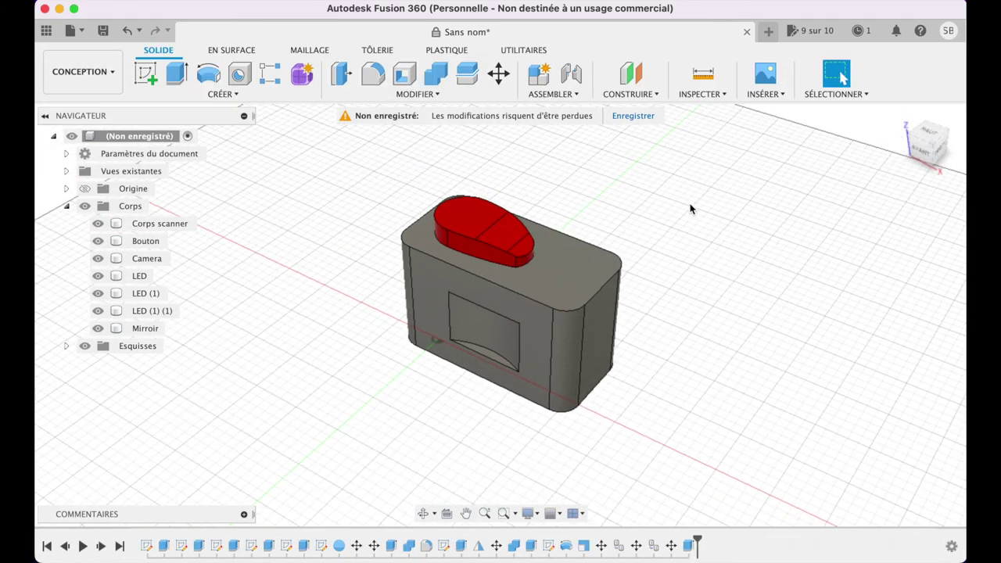
Step: Switch to the front view and start a sketch on the body's front face
{"action": "left_click", "coordinate": [223, 94]}
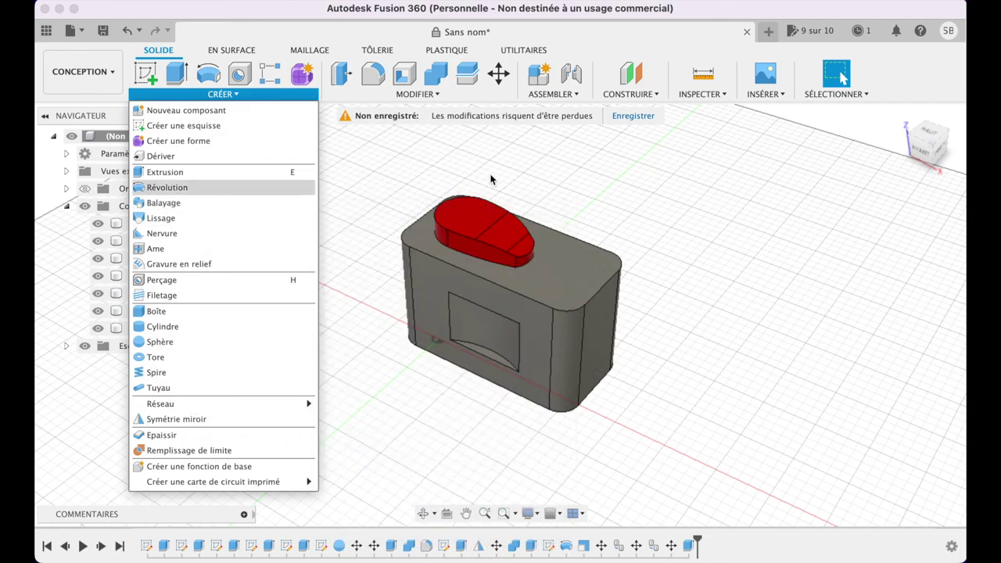
{"action": "left_click", "coordinate": [922, 157]}
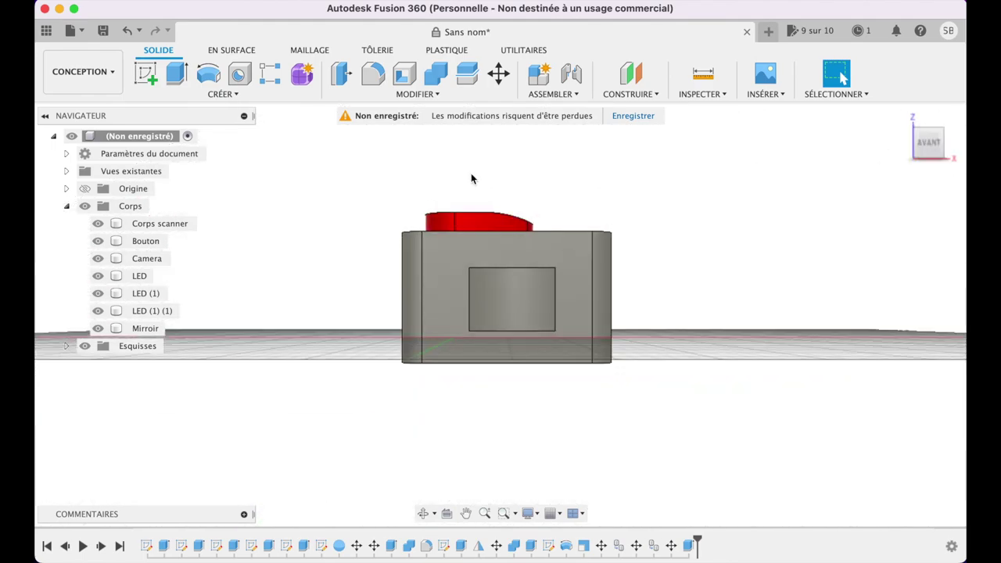
{"action": "left_click", "coordinate": [145, 72]}
{"action": "left_click", "coordinate": [501, 308]}
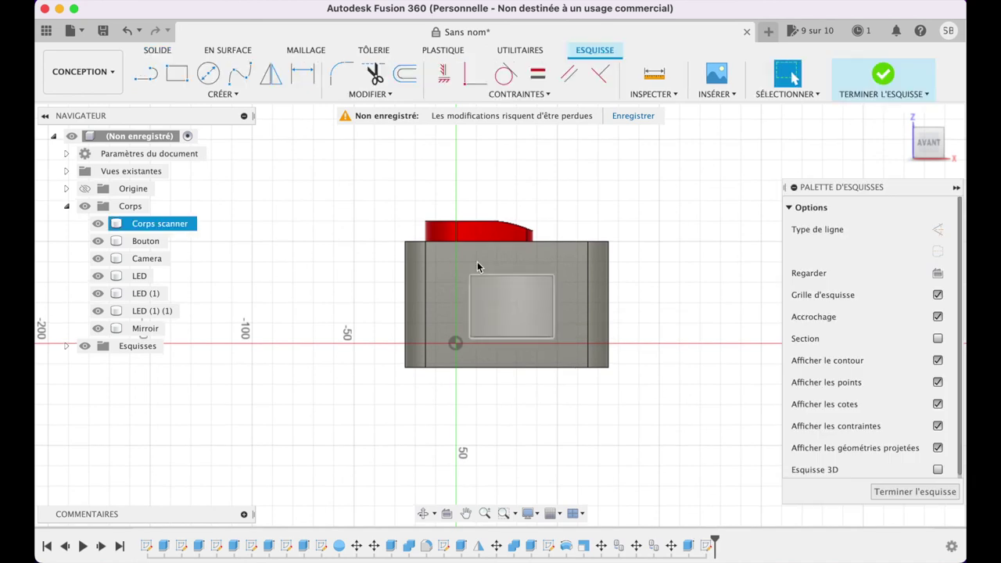
Step: Place a sketch text frame on the front face and enter 'Prototype scanner traces'
{"action": "left_click", "coordinate": [235, 95]}
{"action": "left_click", "coordinate": [156, 261]}
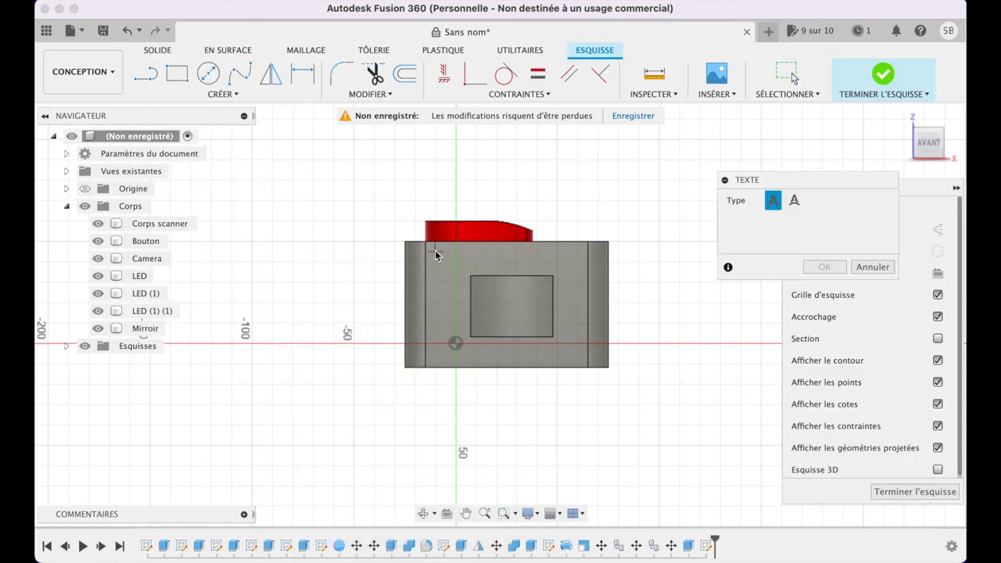
{"action": "left_click", "coordinate": [576, 270]}
{"action": "type", "text": "Sc"}
{"action": "key", "text": "BackSpace"}
{"action": "key", "text": "BackSpace"}
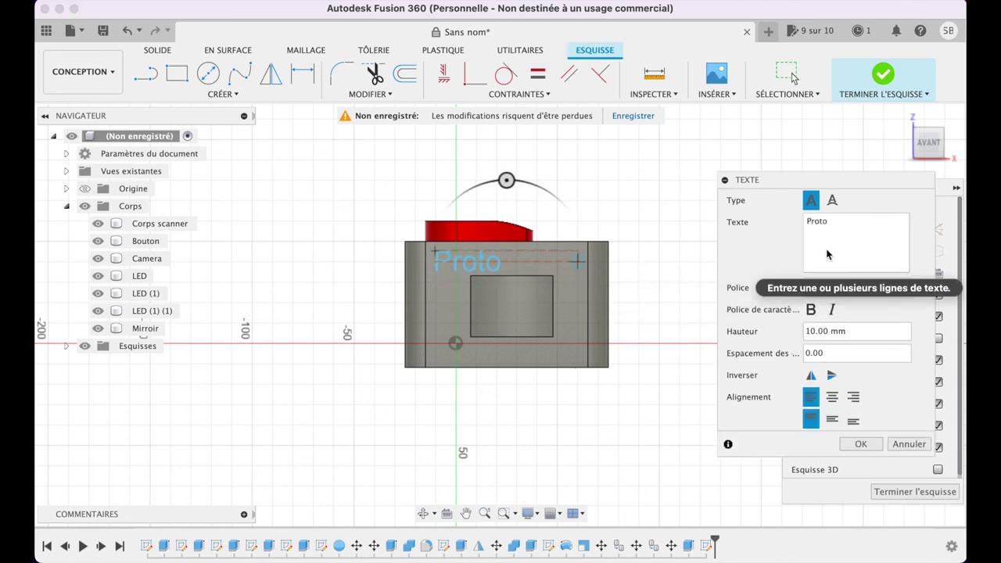
{"action": "type", "text": "type"}
Step: Make the text bold at 4 mm height, finish the sketch, and select the text
{"action": "left_click", "coordinate": [813, 310]}
{"action": "left_click", "coordinate": [857, 335]}
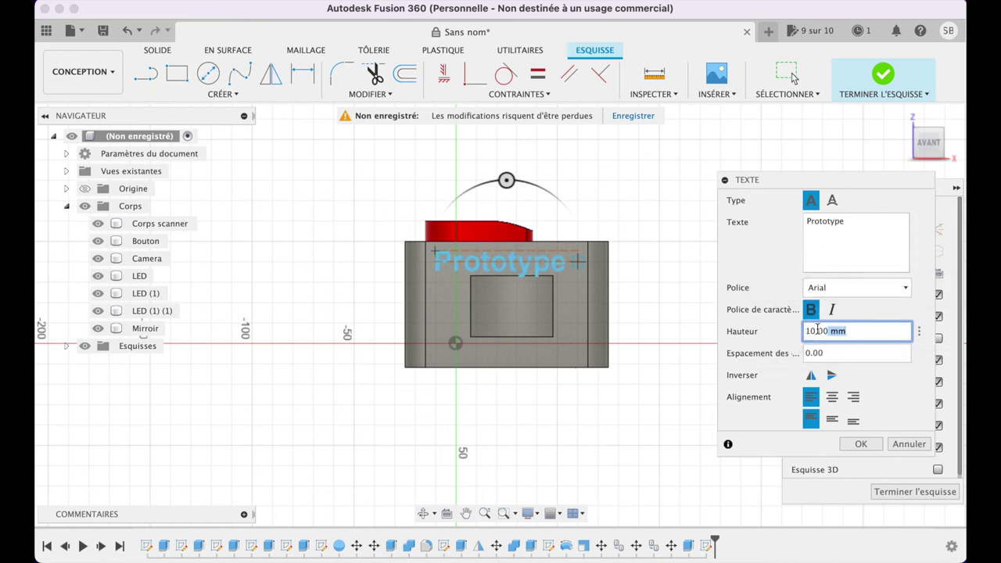
{"action": "type", "text": "5"}
{"action": "left_click", "coordinate": [865, 230]}
{"action": "type", "text": "scanner traces"}
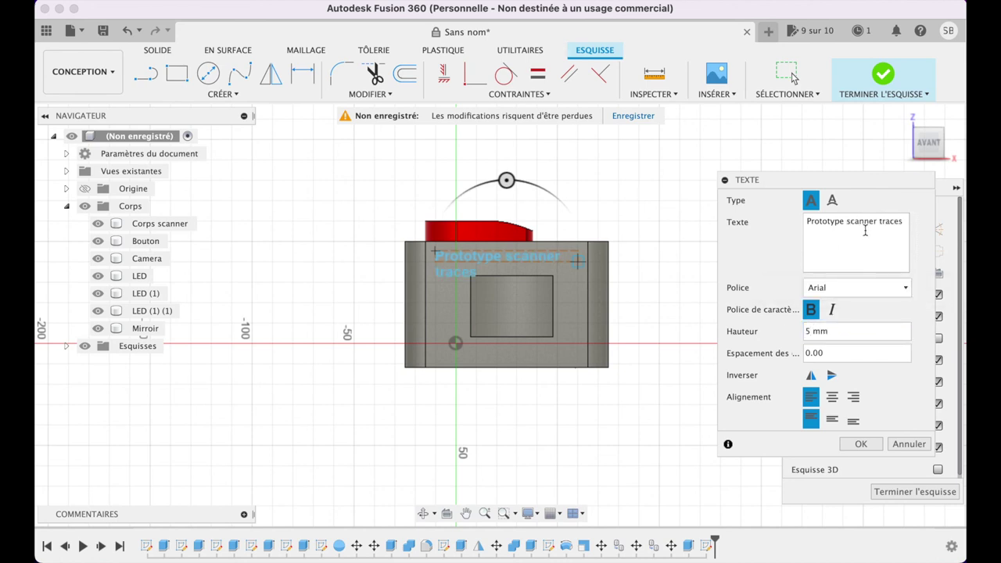
{"action": "left_click", "coordinate": [828, 335]}
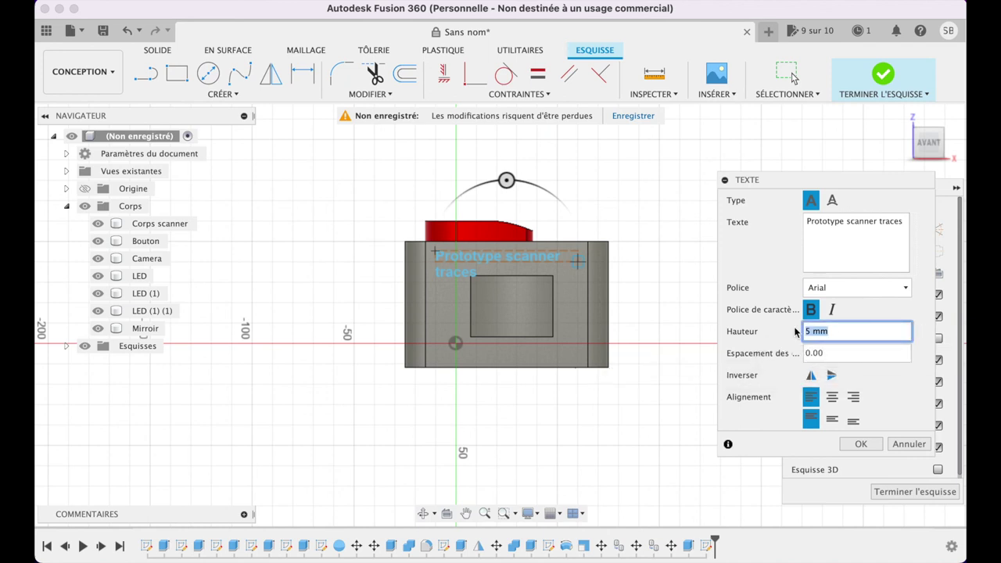
{"action": "type", "text": "3"}
{"action": "key", "text": "BackSpace"}
{"action": "type", "text": "4"}
{"action": "left_click", "coordinate": [860, 443]}
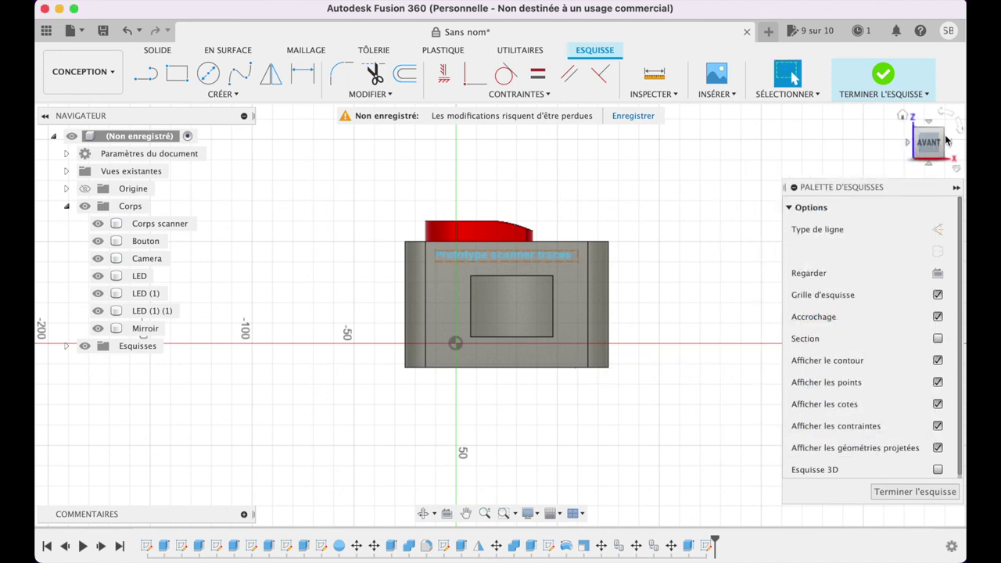
{"action": "left_click", "coordinate": [915, 490]}
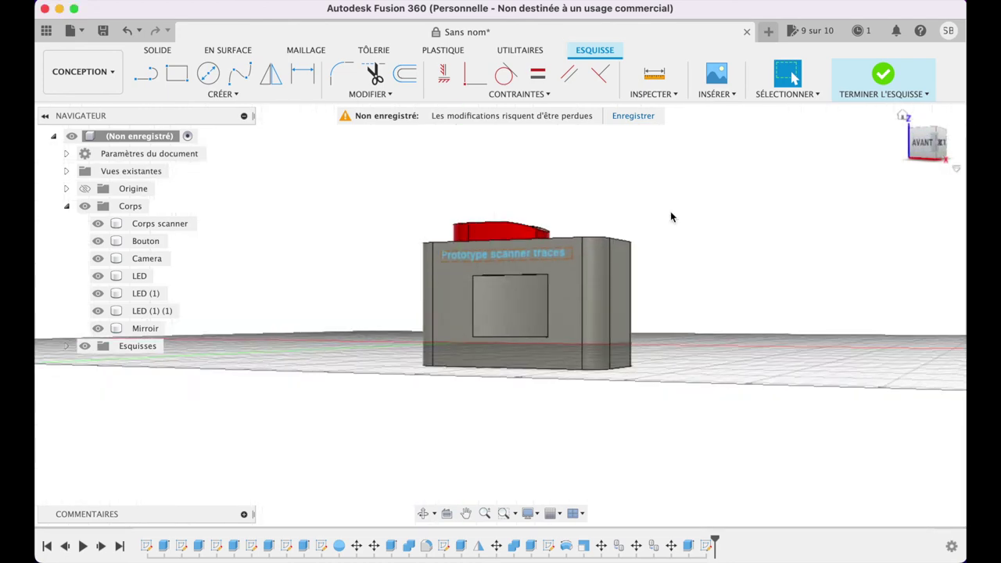
{"action": "left_click", "coordinate": [570, 248]}
Step: Extrude the sketch text 1 mm with the Join operation onto the scanner body
{"action": "key", "text": "e"}
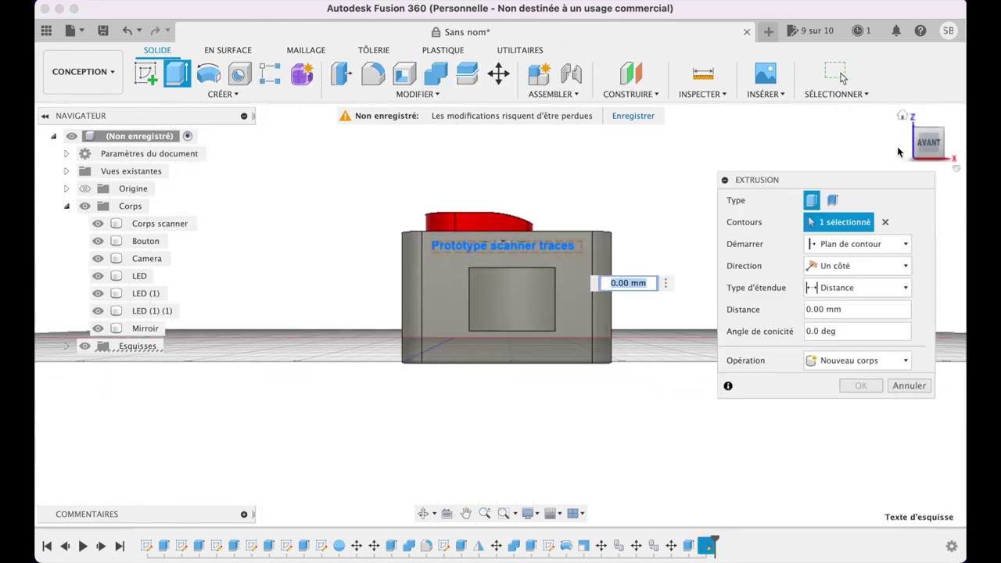
{"action": "left_click", "coordinate": [922, 148]}
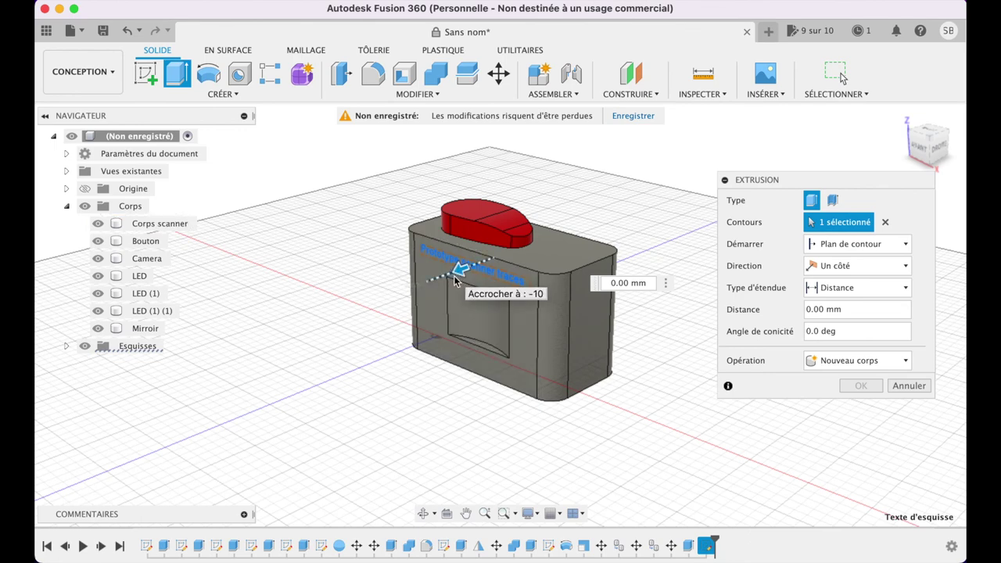
{"action": "type", "text": "1"}
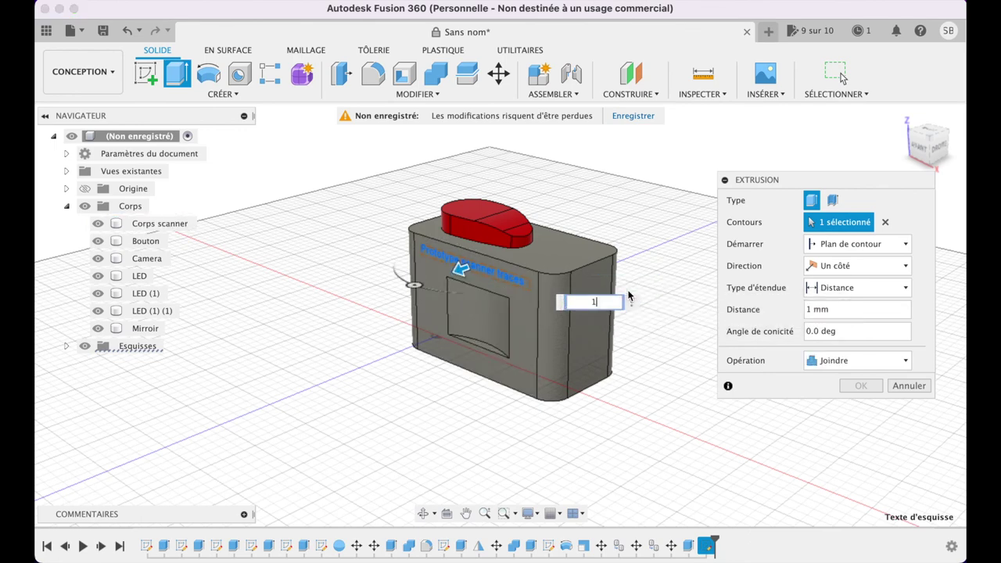
{"action": "key", "text": "Return"}
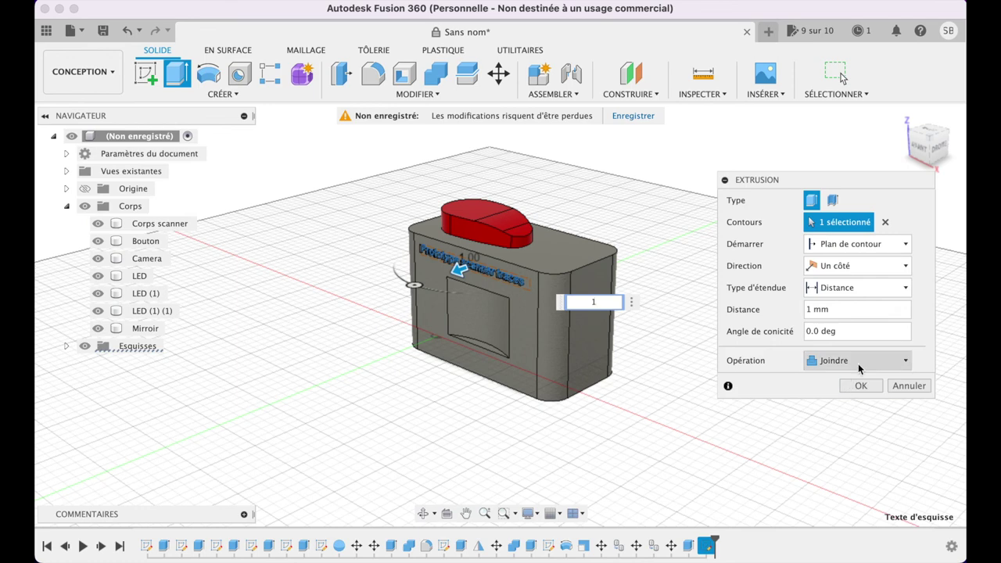
{"action": "left_click", "coordinate": [859, 368]}
{"action": "left_click", "coordinate": [852, 379]}
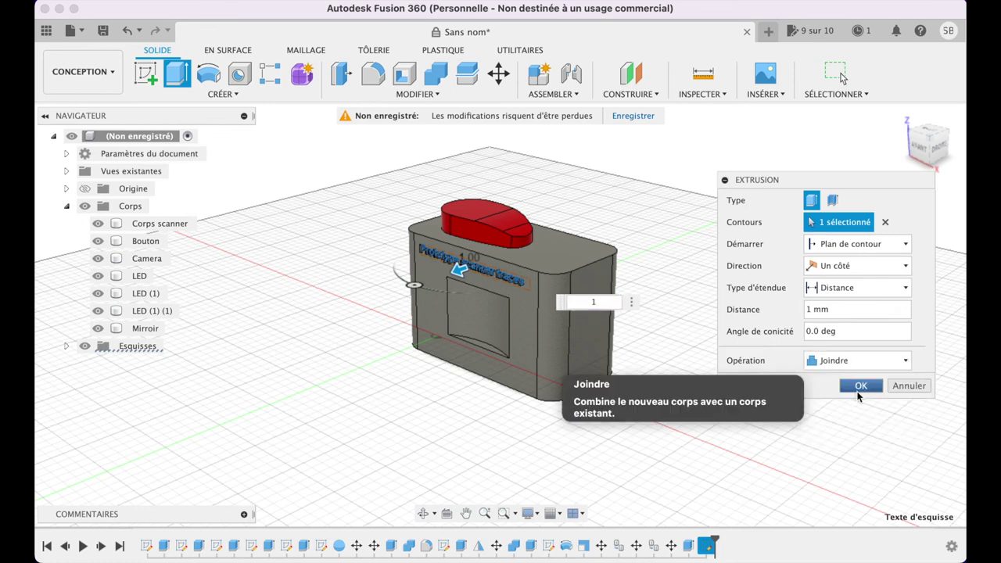
{"action": "left_click", "coordinate": [857, 385]}
{"action": "left_click", "coordinate": [82, 71]}
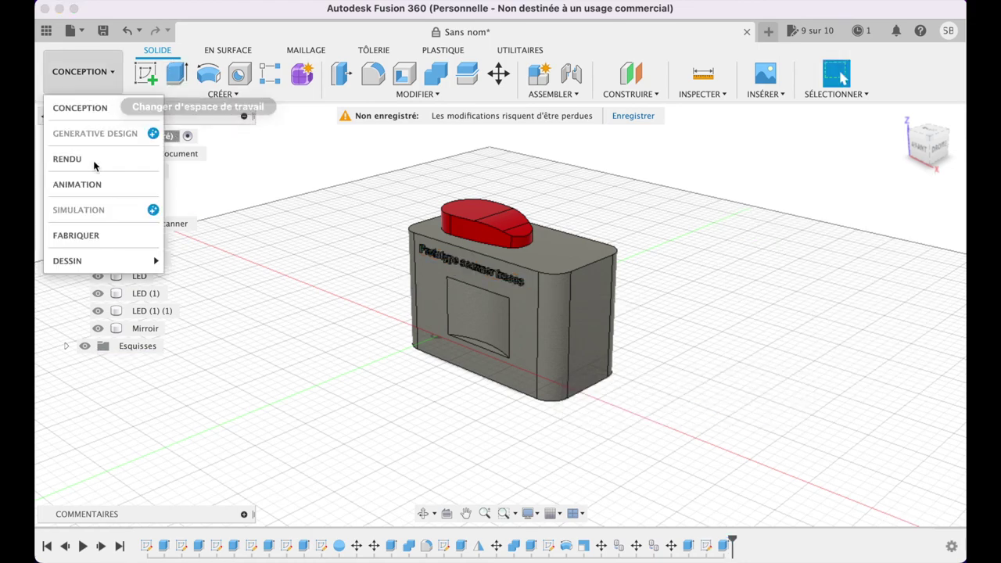
{"action": "left_click", "coordinate": [100, 161]}
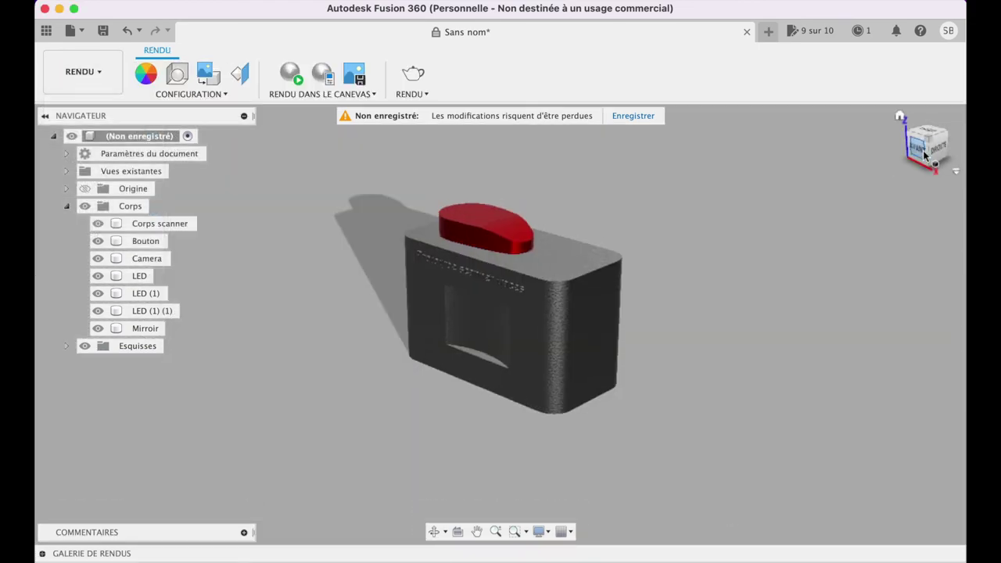
{"action": "left_click_drag", "start_coordinate": [924, 155], "coordinate": [867, 98]}
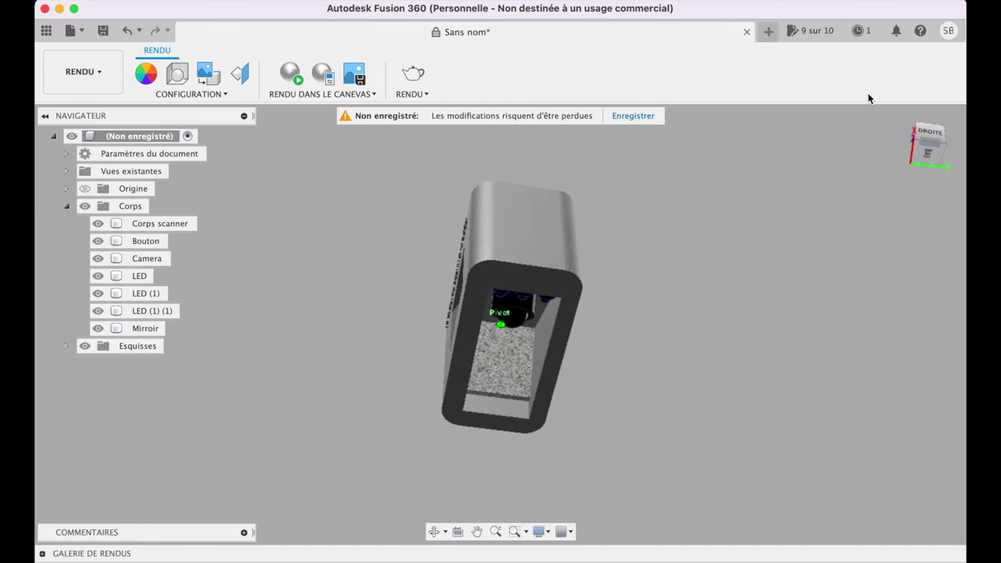
{"action": "left_click_drag", "start_coordinate": [868, 98], "coordinate": [929, 85]}
{"action": "middle_click_drag", "start_coordinate": [500, 323], "coordinate": [547, 328], "text": "shift"}
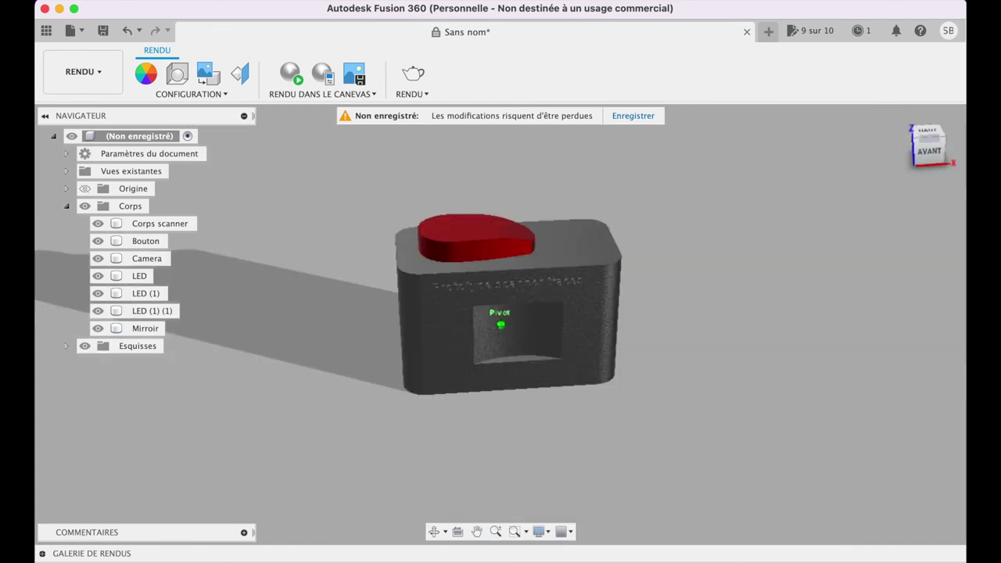
{"action": "left_click", "coordinate": [899, 116]}
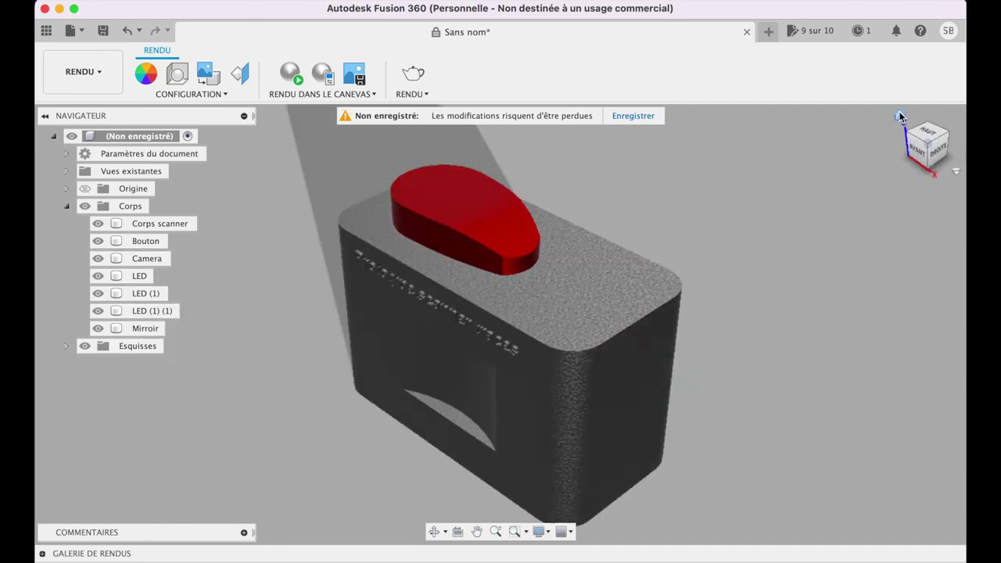
{"action": "left_click", "coordinate": [107, 87]}
{"action": "left_click", "coordinate": [91, 105]}
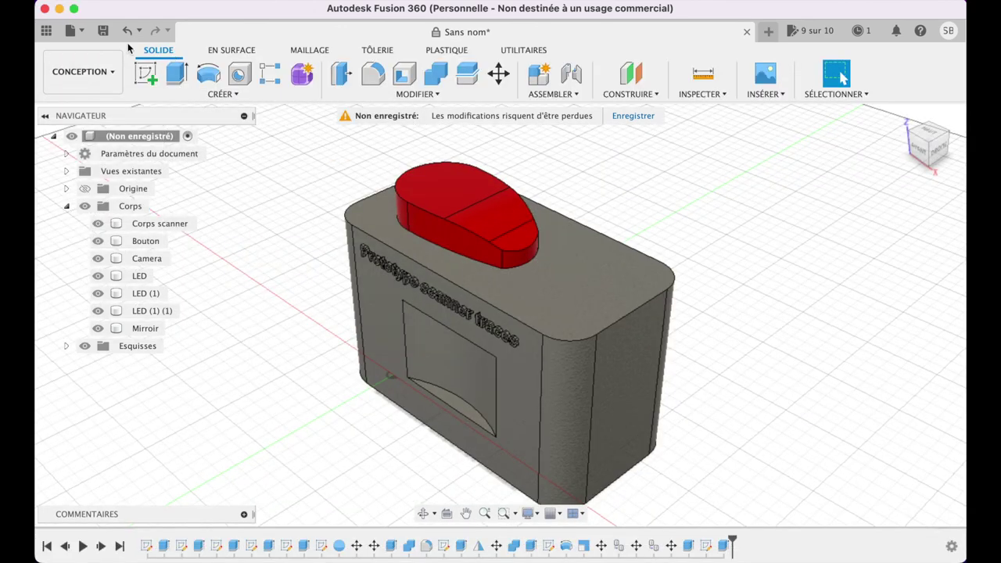
Step: Name the design 'Prototype scanner traces' and save it to the 2021 location
{"action": "left_click", "coordinate": [103, 31]}
{"action": "type", "text": "Prototype scanner traces"}
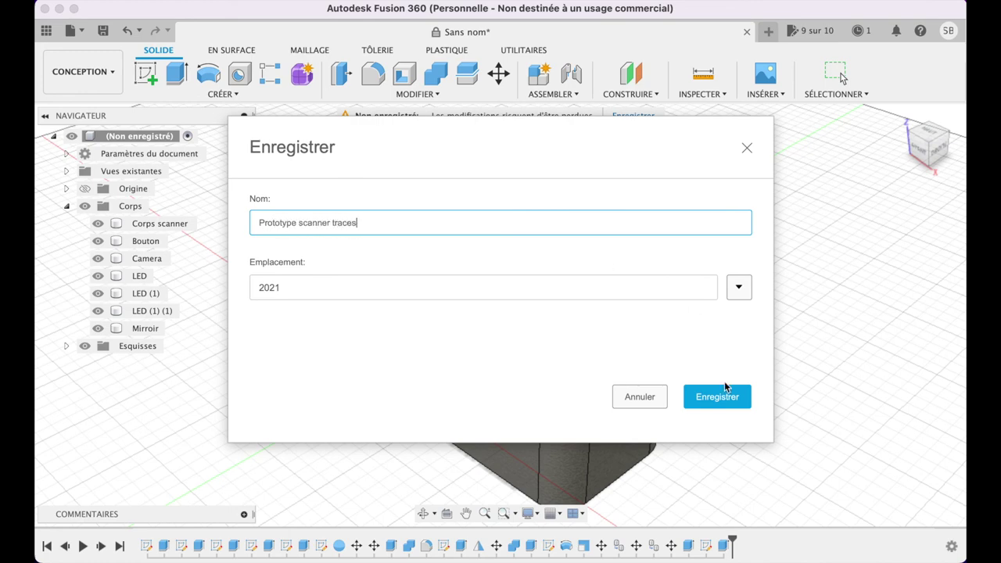
{"action": "left_click", "coordinate": [725, 388]}
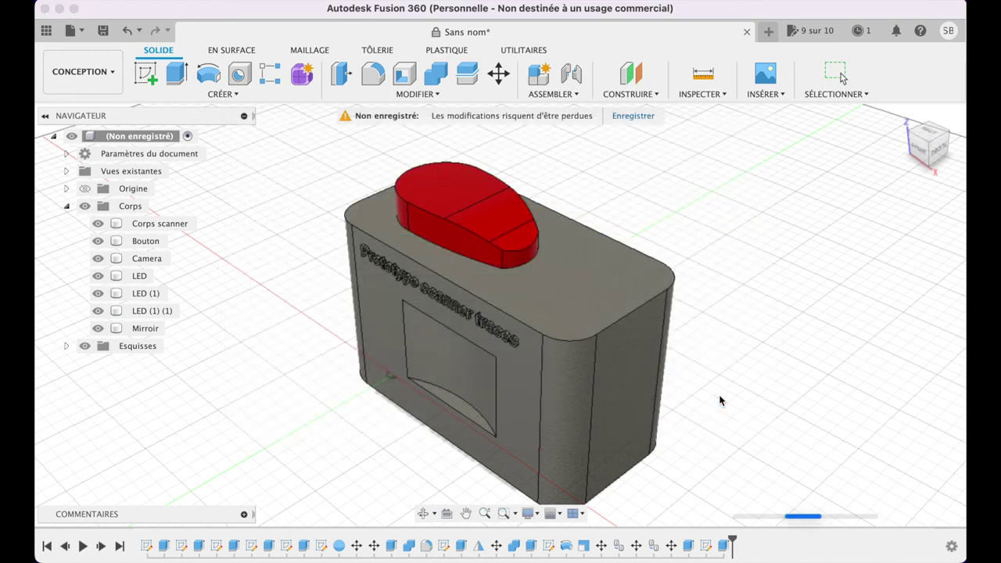